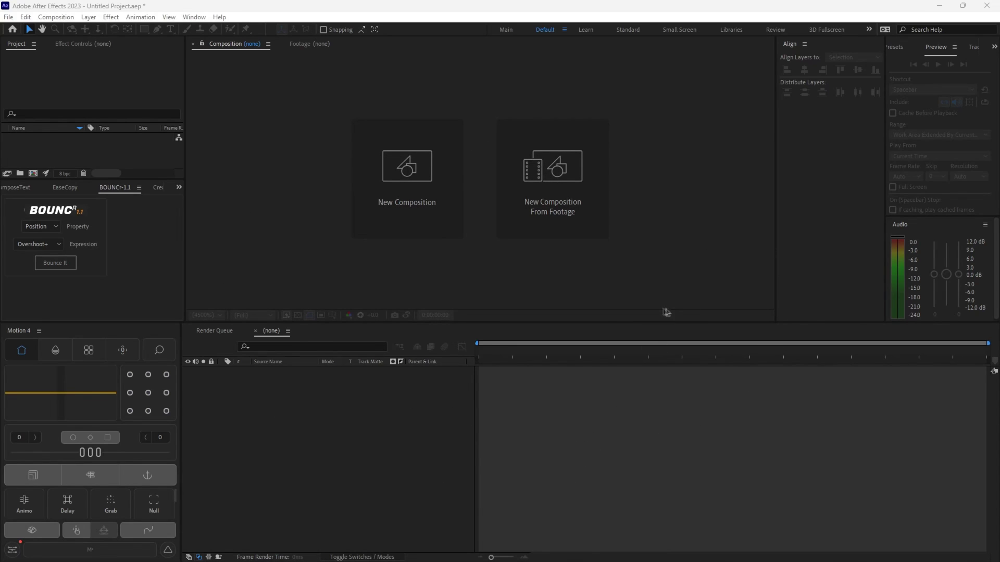
Create a new composition named PopUpText with a duration of 10 seconds
{"action": "left_click", "coordinate": [412, 207]}
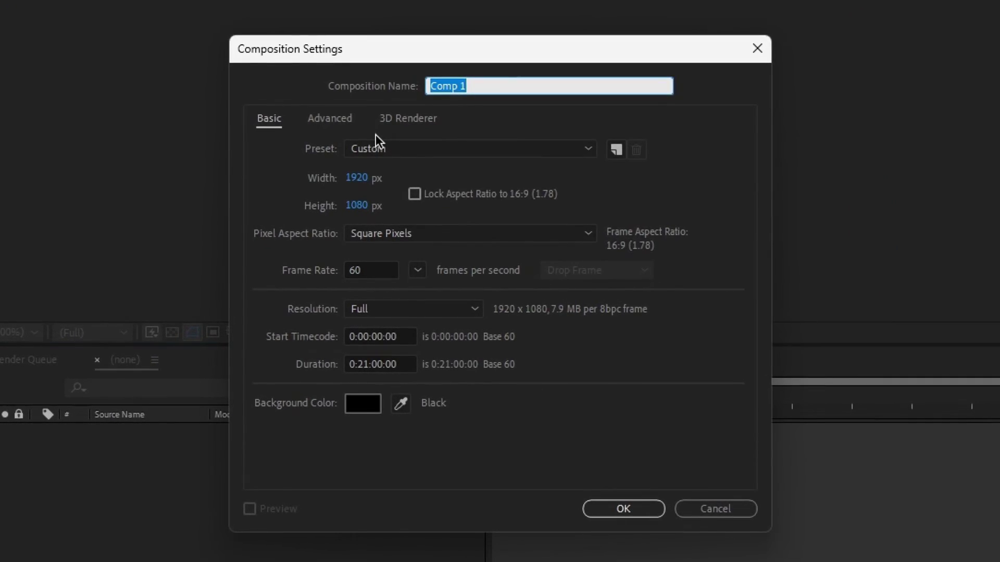
{"action": "type", "text": "PopUpText"}
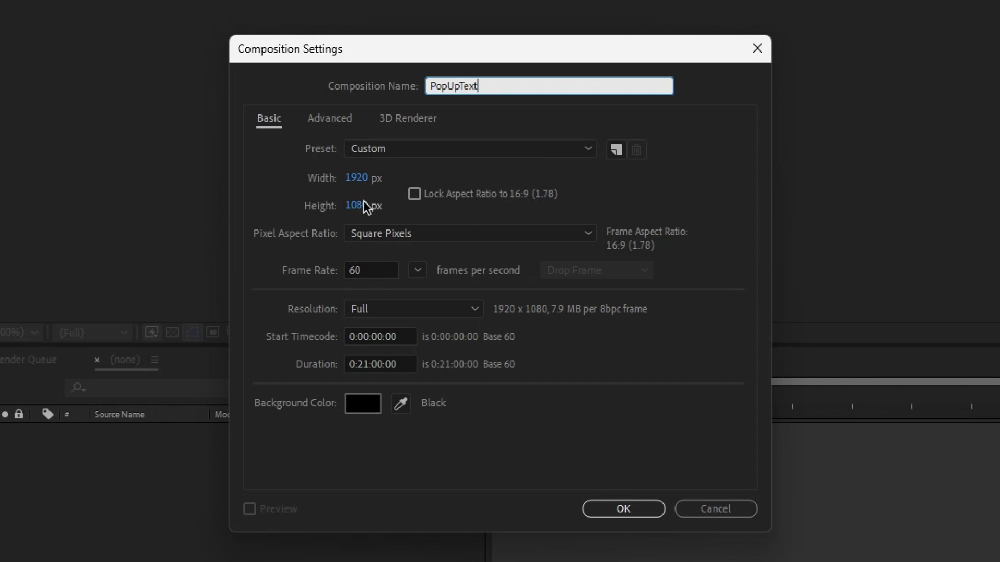
{"action": "left_click", "coordinate": [375, 364]}
{"action": "key", "text": "BackSpace"}
{"action": "type", "text": "1"}
{"action": "key", "text": "Left"}
{"action": "key", "text": "Left"}
{"action": "key", "text": "Left"}
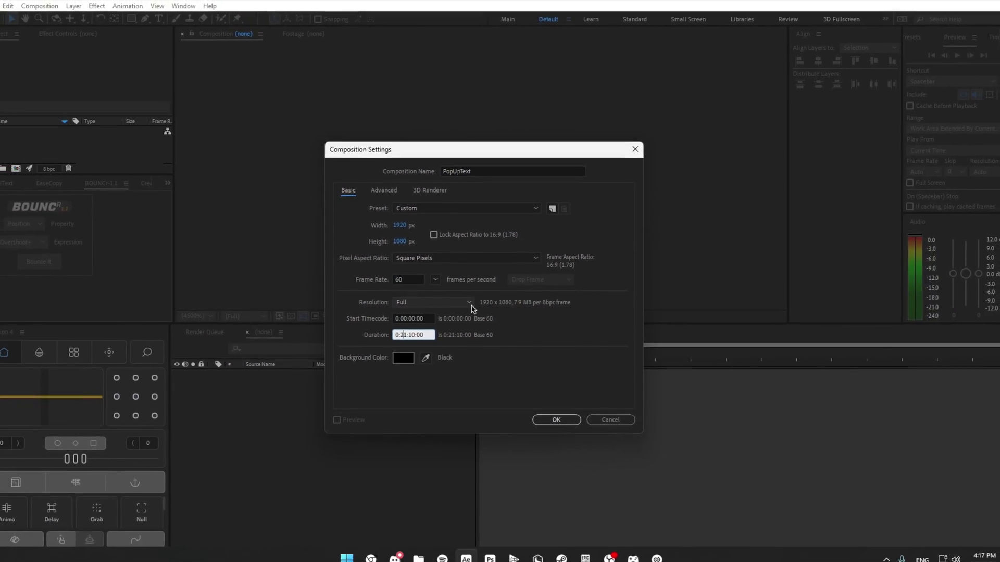
{"action": "left_click", "coordinate": [567, 419]}
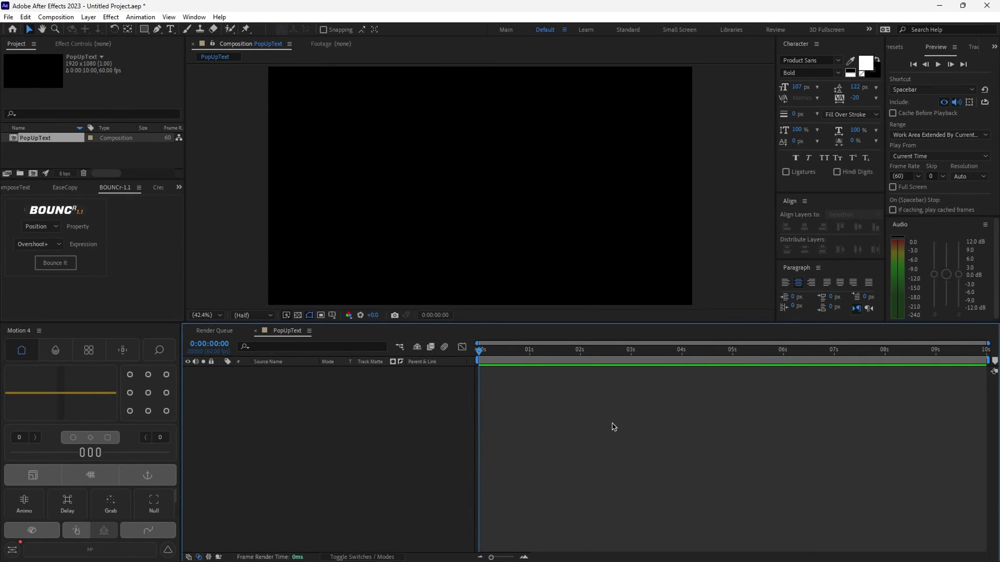
Add a text layer reading "hello" near the middle of the composition
{"action": "key", "text": "ctrl+t"}
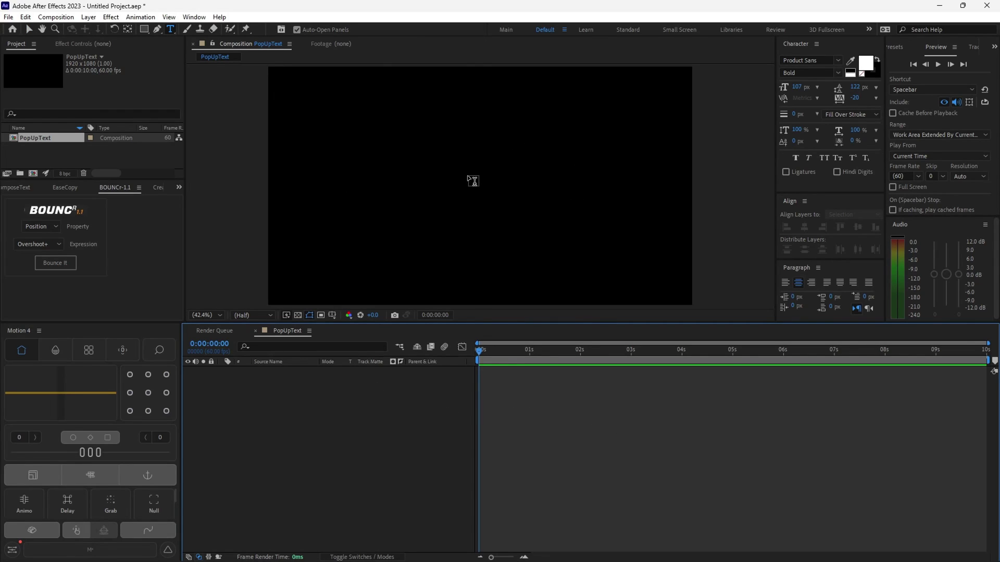
{"action": "left_click", "coordinate": [465, 183]}
{"action": "type", "text": "hello"}
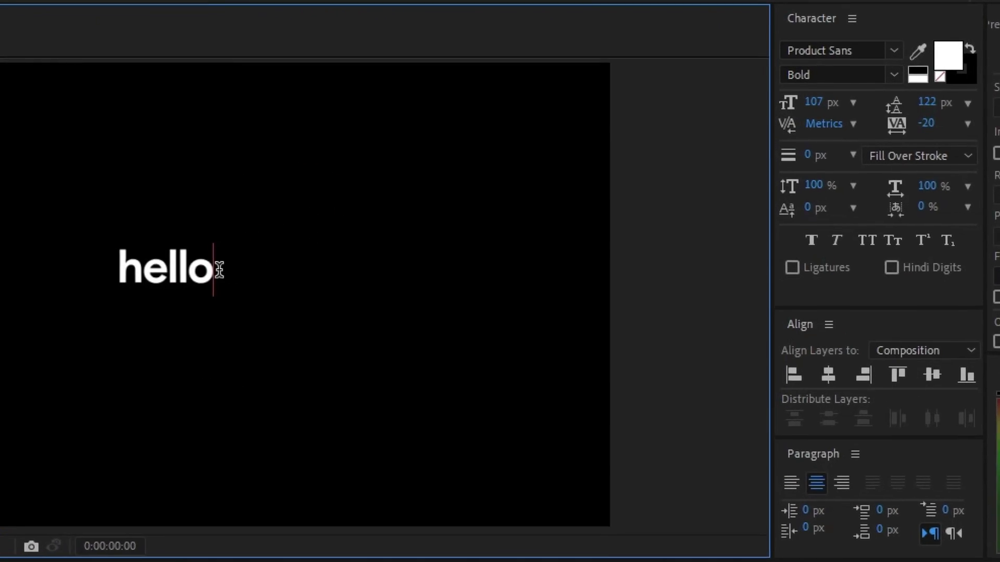
Set the hello text's font size to 266 px and centre the layer horizontally and vertically in the composition
{"action": "left_click_drag", "start_coordinate": [484, 175], "coordinate": [419, 171]}
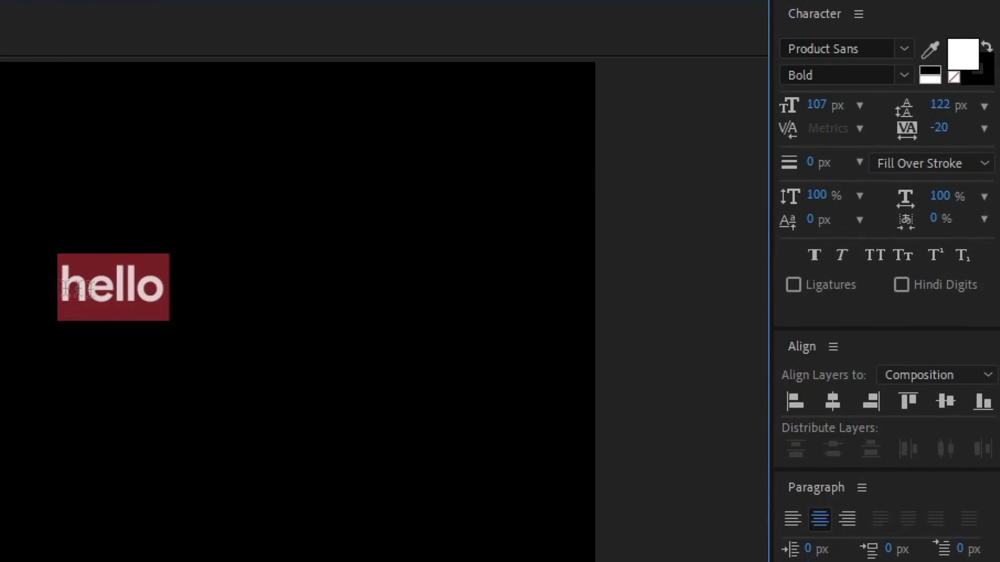
{"action": "left_click_drag", "start_coordinate": [820, 104], "coordinate": [982, 91]}
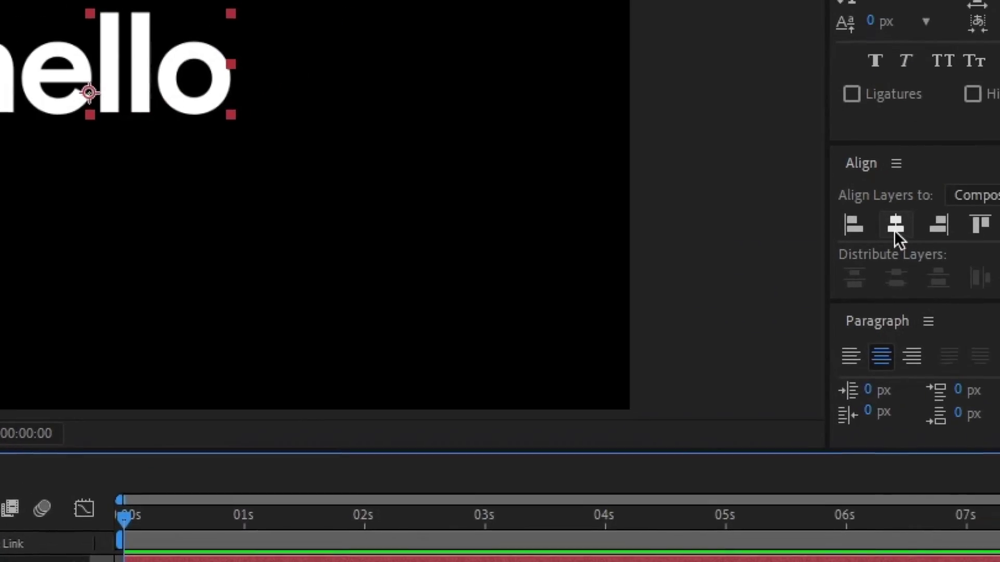
{"action": "left_click", "coordinate": [778, 286]}
{"action": "left_click", "coordinate": [916, 283]}
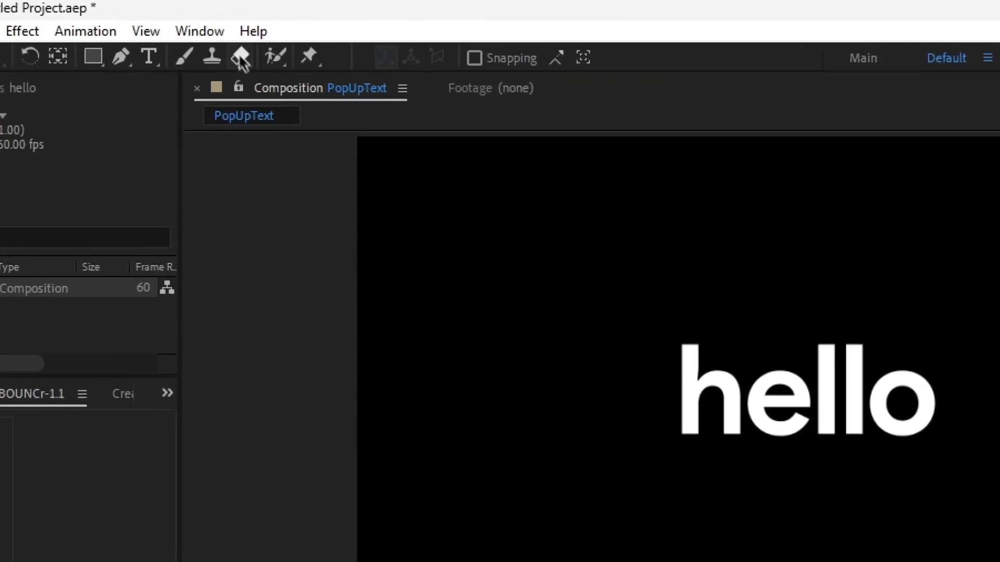
Decompose the hello text layer into characters with the DecomposeText script, using original position with expressions
{"action": "left_click", "coordinate": [197, 17]}
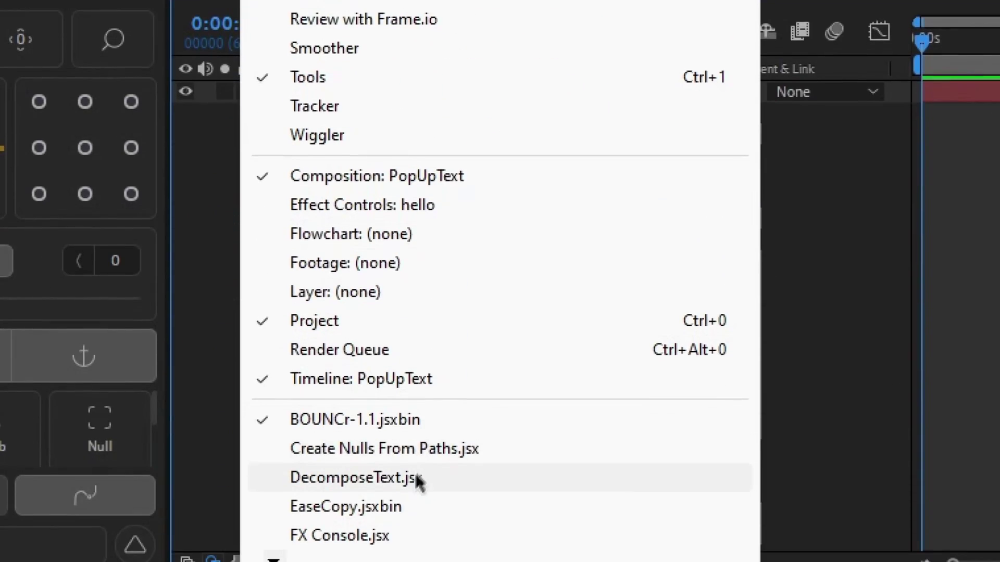
{"action": "left_click", "coordinate": [424, 482]}
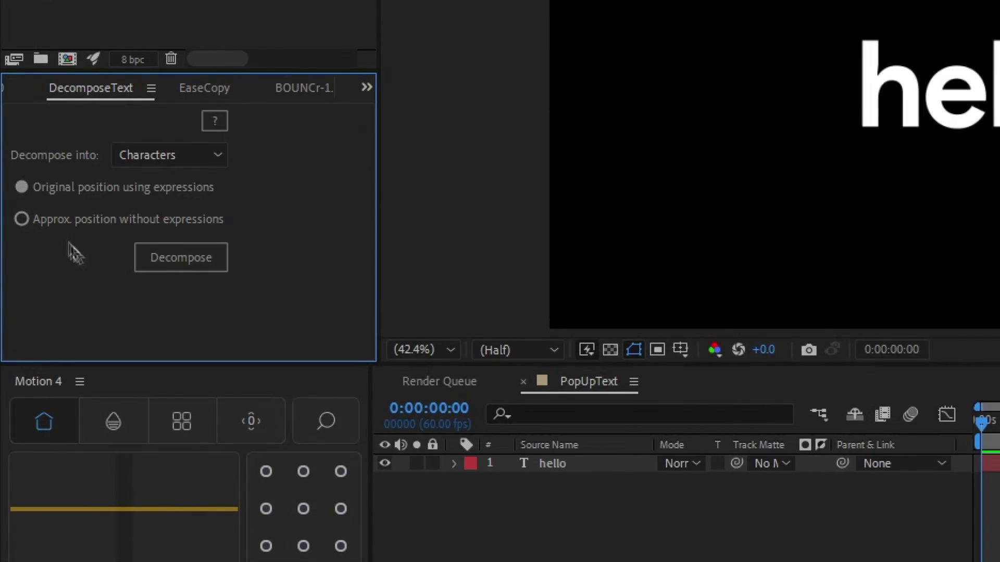
{"action": "left_click", "coordinate": [591, 466]}
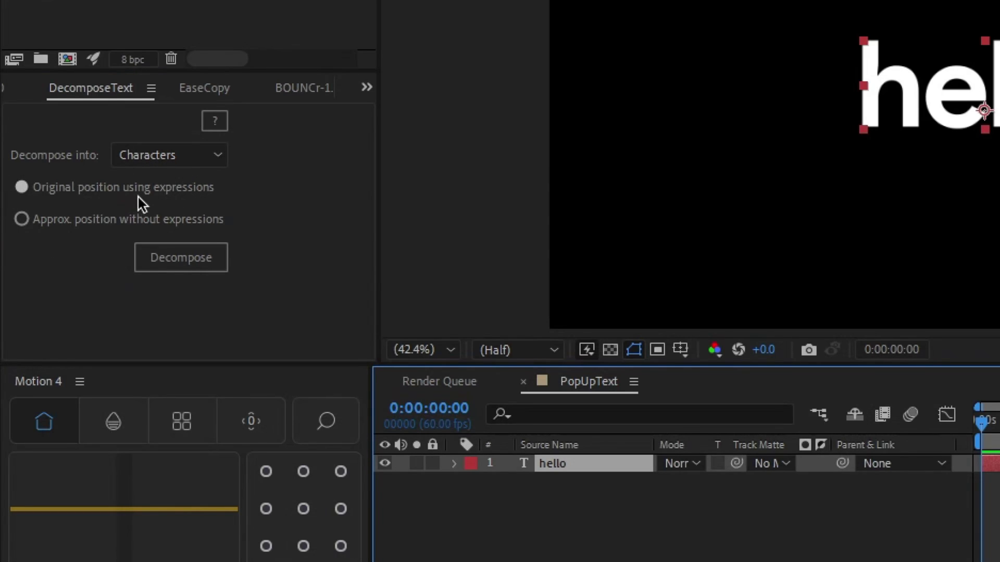
{"action": "left_click", "coordinate": [211, 261]}
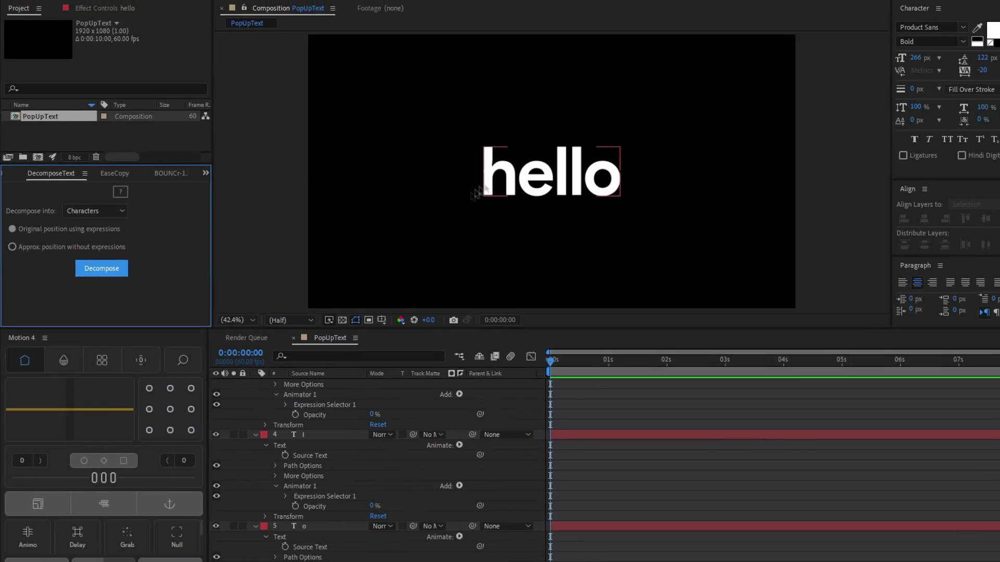
Collapse the expanded properties of all text layers in the timeline
{"action": "scroll", "coordinate": [328, 413], "scroll_direction": "up", "scroll_amount": 5}
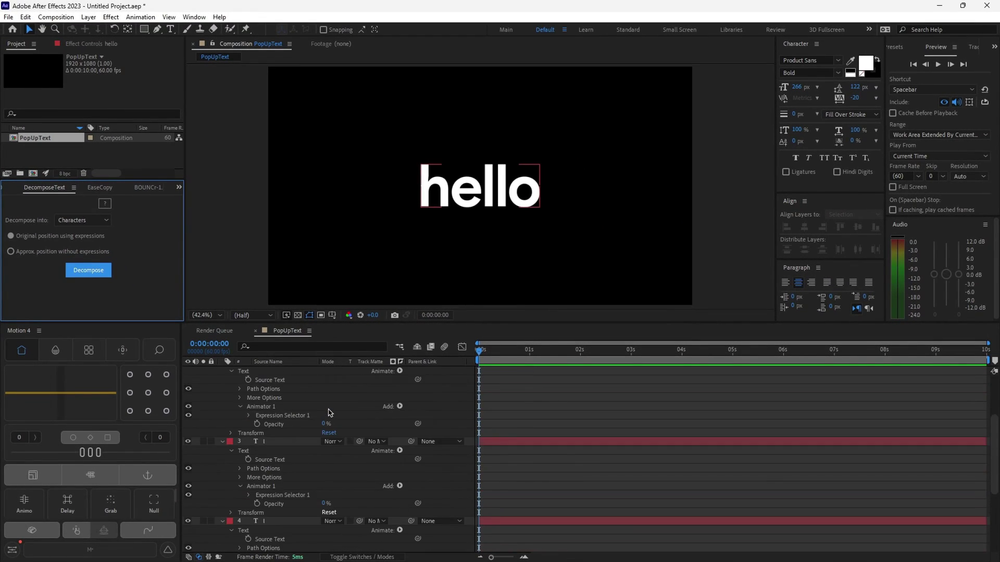
{"action": "left_click", "coordinate": [713, 423]}
{"action": "key", "text": "u"}
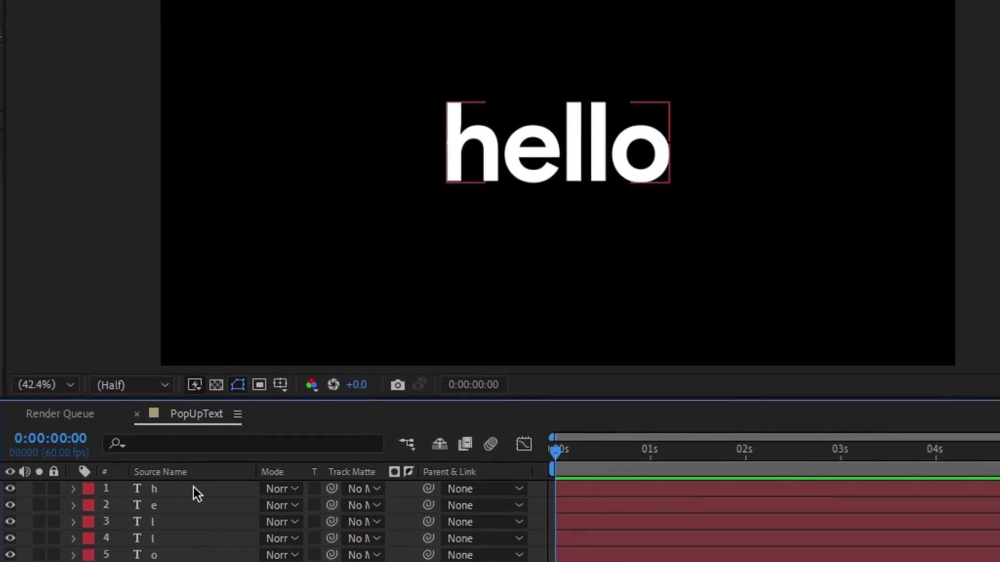
Move the anchor point of the h layer to the middle of the letter h
{"action": "left_click", "coordinate": [194, 489]}
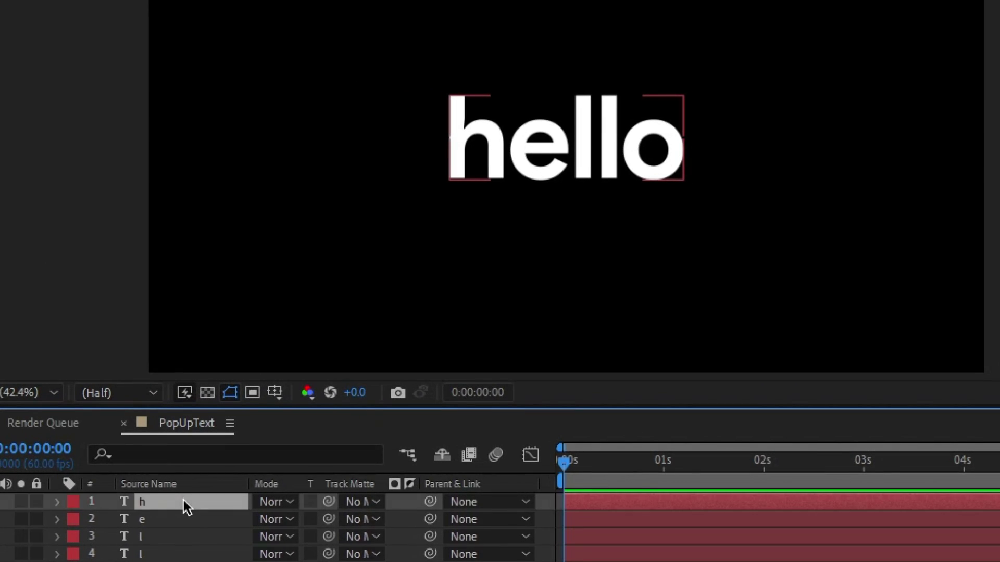
{"action": "left_click", "coordinate": [874, 177]}
{"action": "key", "text": "space"}
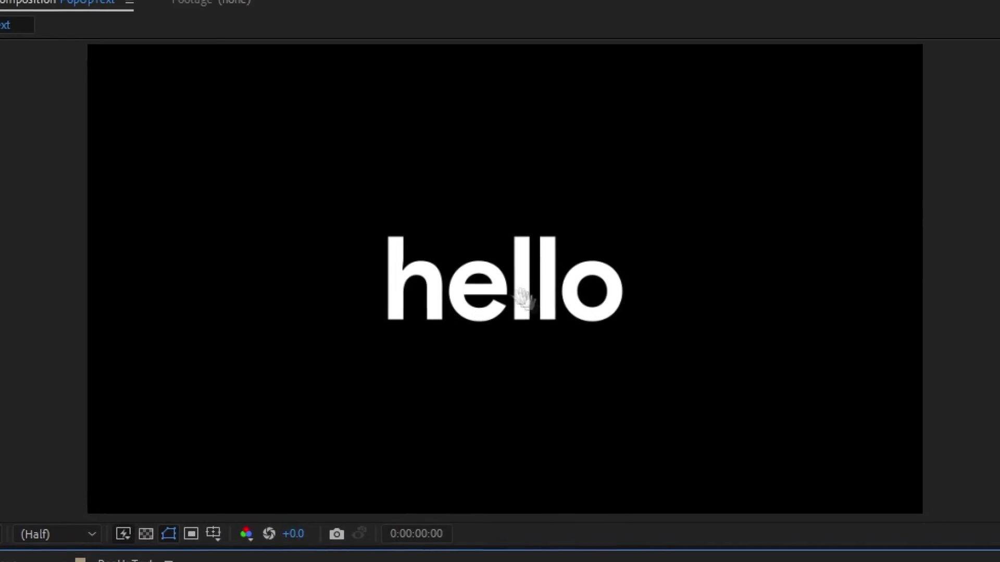
{"action": "left_click_drag", "start_coordinate": [534, 174], "coordinate": [500, 172]}
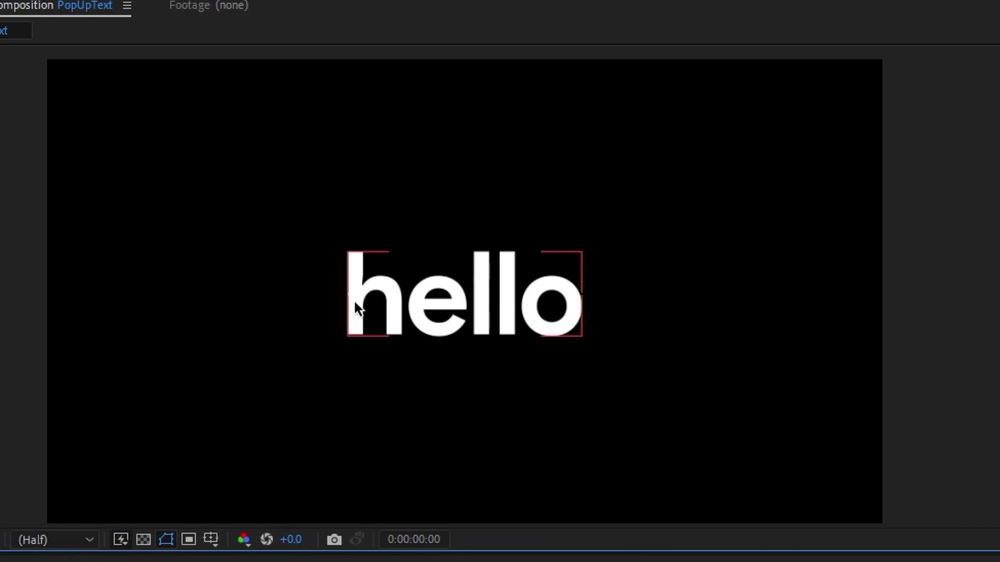
{"action": "scroll", "coordinate": [355, 302], "scroll_direction": "up", "scroll_amount": 2}
{"action": "left_click_drag", "start_coordinate": [301, 306], "coordinate": [535, 266]}
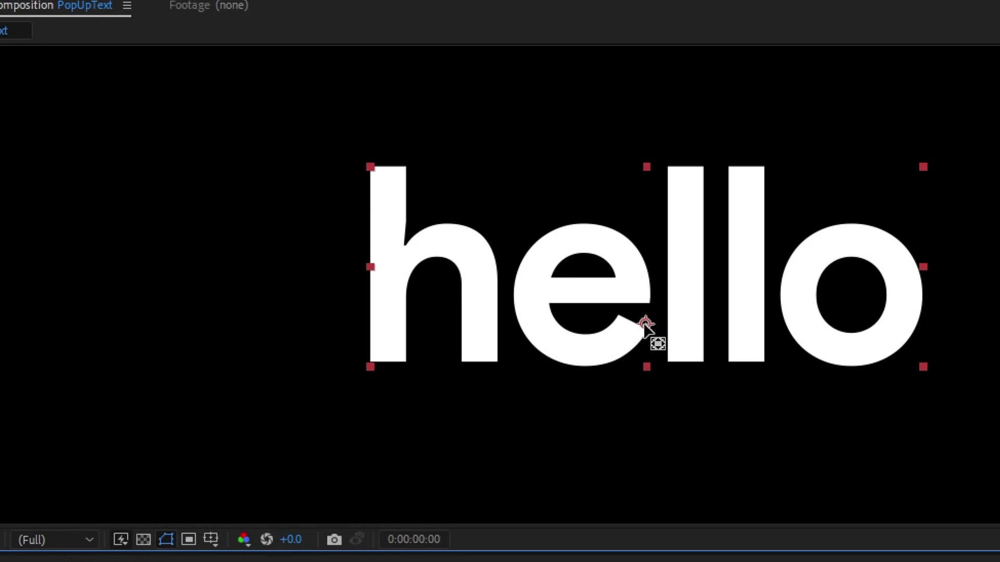
{"action": "left_click_drag", "start_coordinate": [645, 325], "coordinate": [435, 279]}
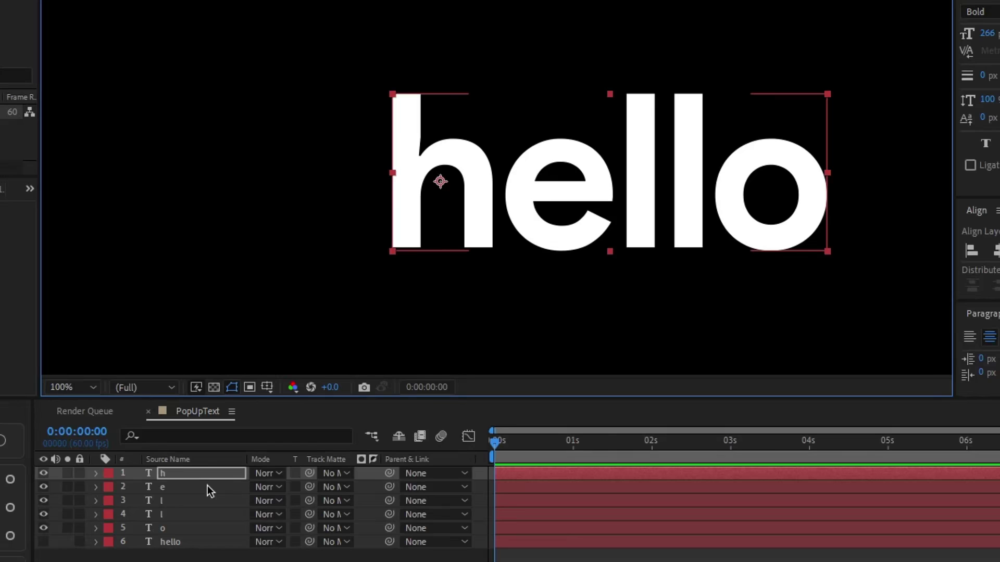
Move the anchor points of the e, both l and the o layers to the centres of their letters
{"action": "left_click", "coordinate": [207, 486]}
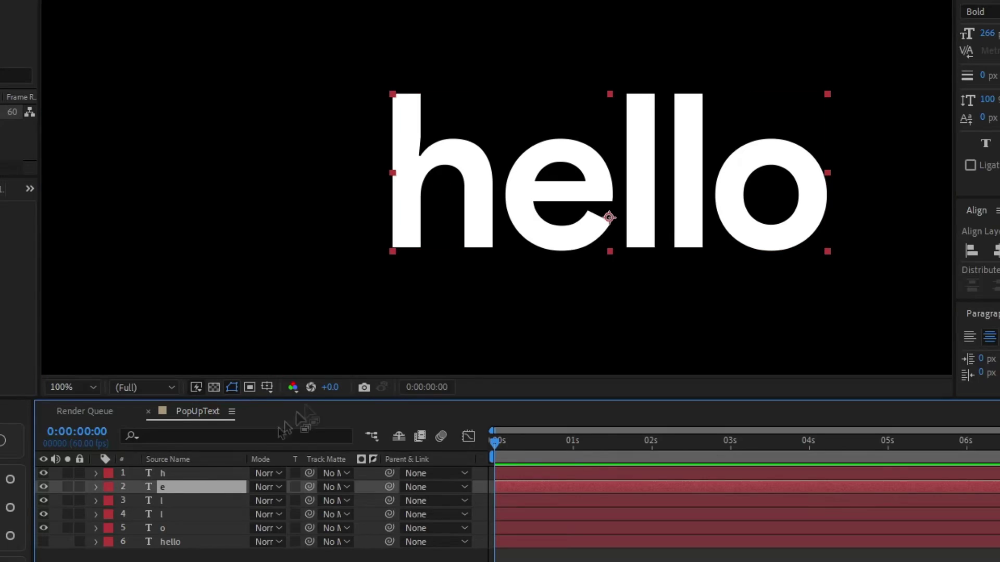
{"action": "left_click_drag", "start_coordinate": [609, 216], "coordinate": [561, 198]}
{"action": "left_click", "coordinate": [177, 501]}
{"action": "left_click", "coordinate": [177, 514]}
{"action": "left_click_drag", "start_coordinate": [609, 218], "coordinate": [771, 196]}
{"action": "left_click", "coordinate": [183, 528]}
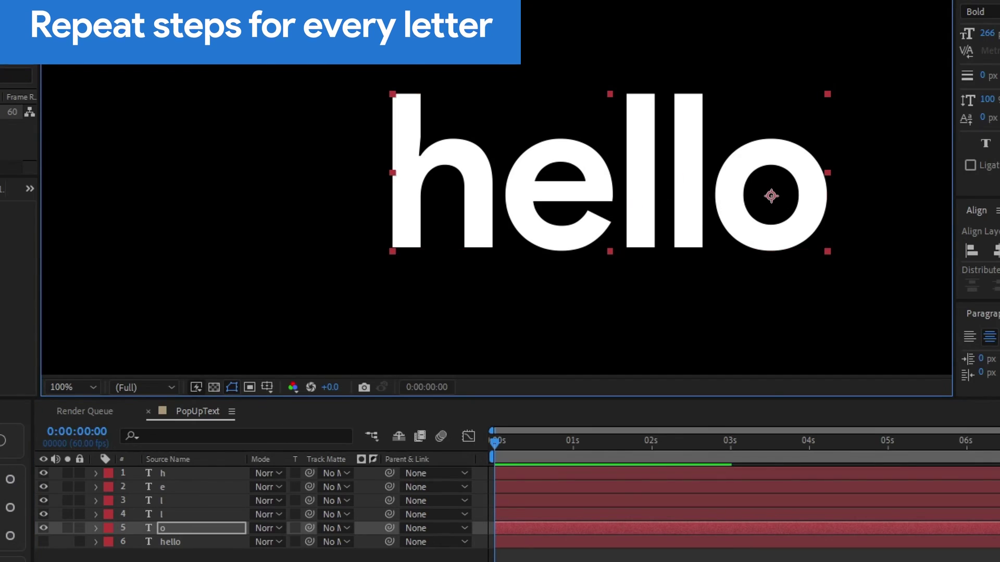
Check the anchor points of the separate letter layers and delete the original hello text layer
{"action": "left_click", "coordinate": [191, 473]}
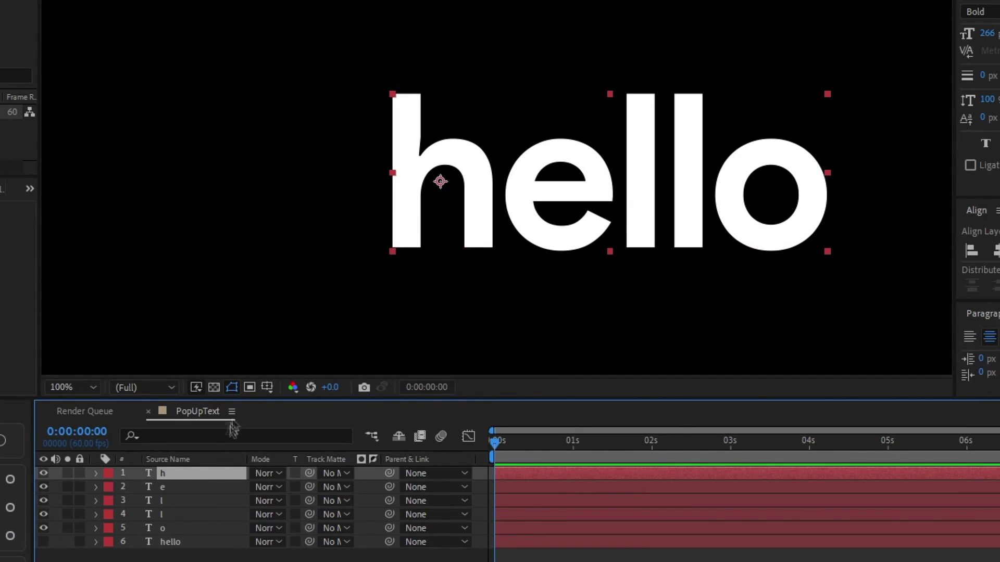
{"action": "left_click", "coordinate": [200, 488]}
{"action": "left_click", "coordinate": [197, 501]}
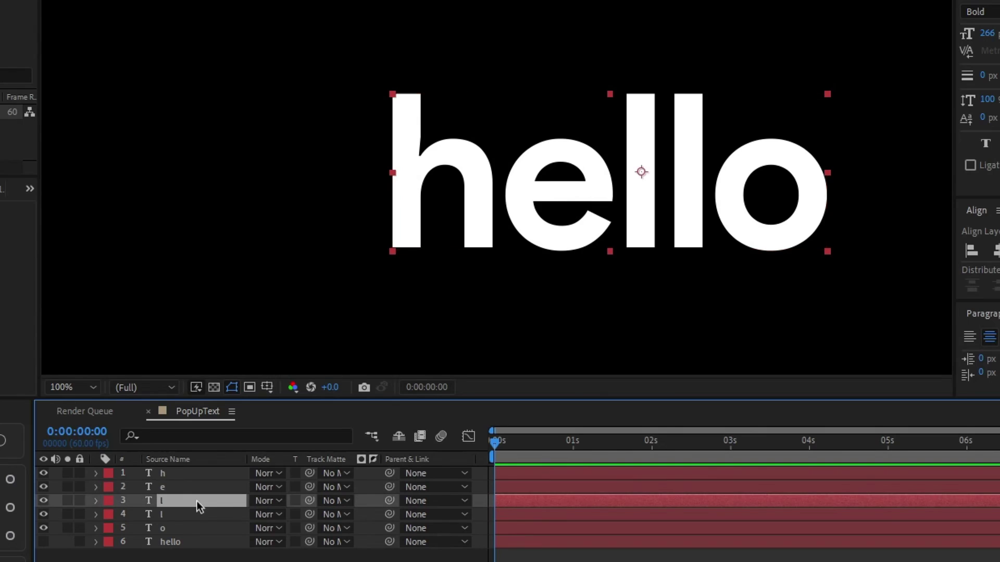
{"action": "left_click", "coordinate": [194, 511]}
{"action": "left_click", "coordinate": [187, 556]}
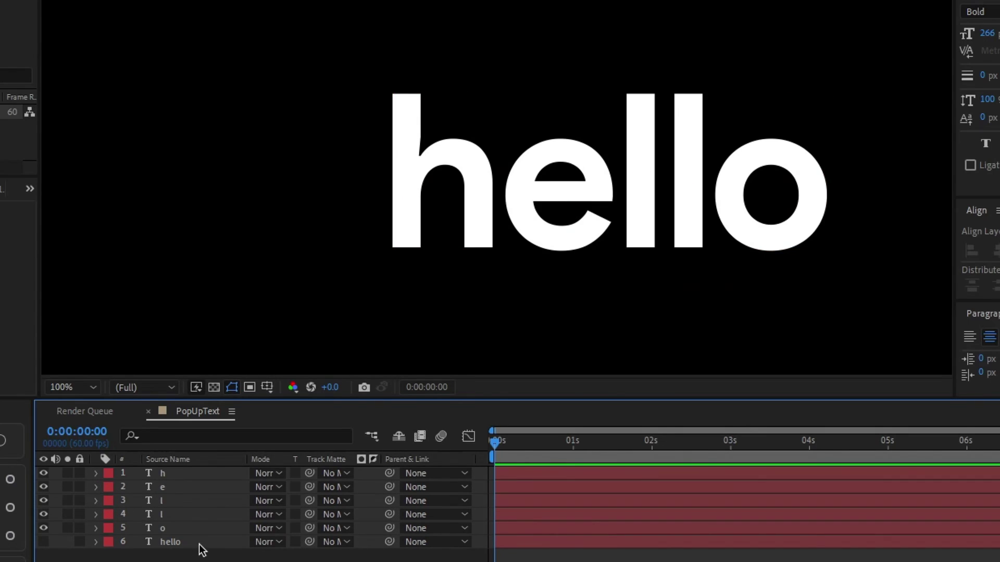
{"action": "left_click", "coordinate": [196, 543]}
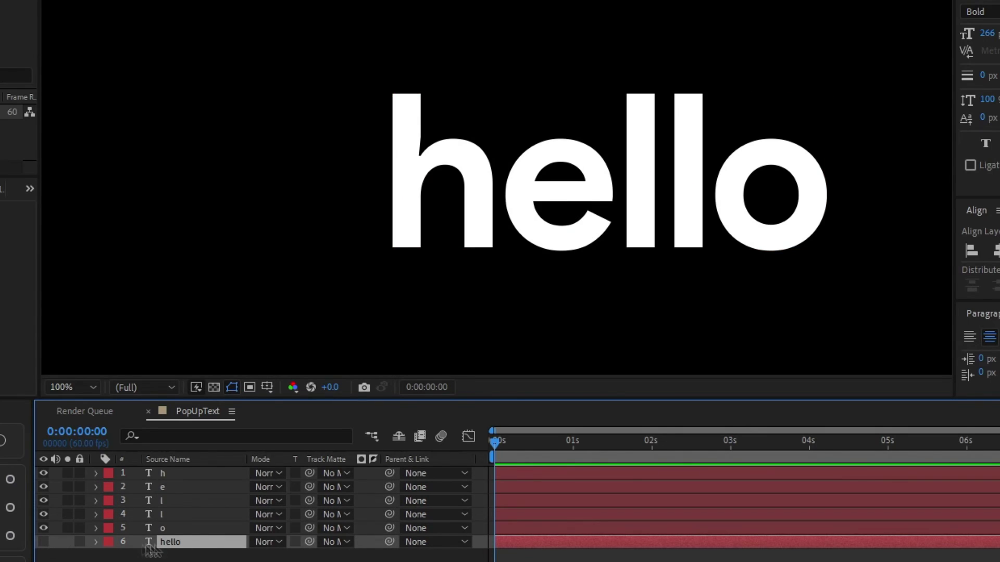
{"action": "key", "text": "Delete"}
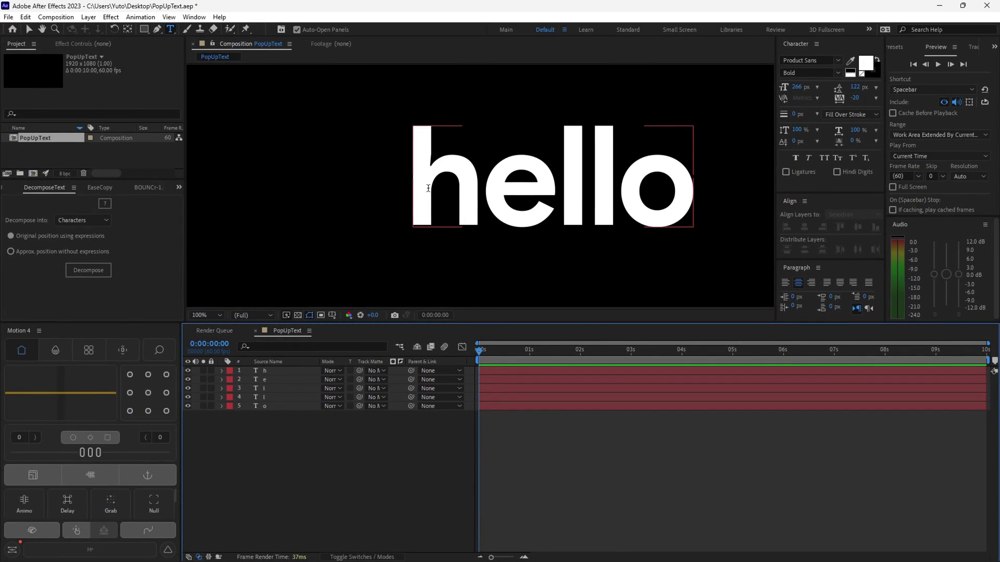
Return to the Selection tool and set the composition viewer's magnification to Fit
{"action": "key", "text": "v"}
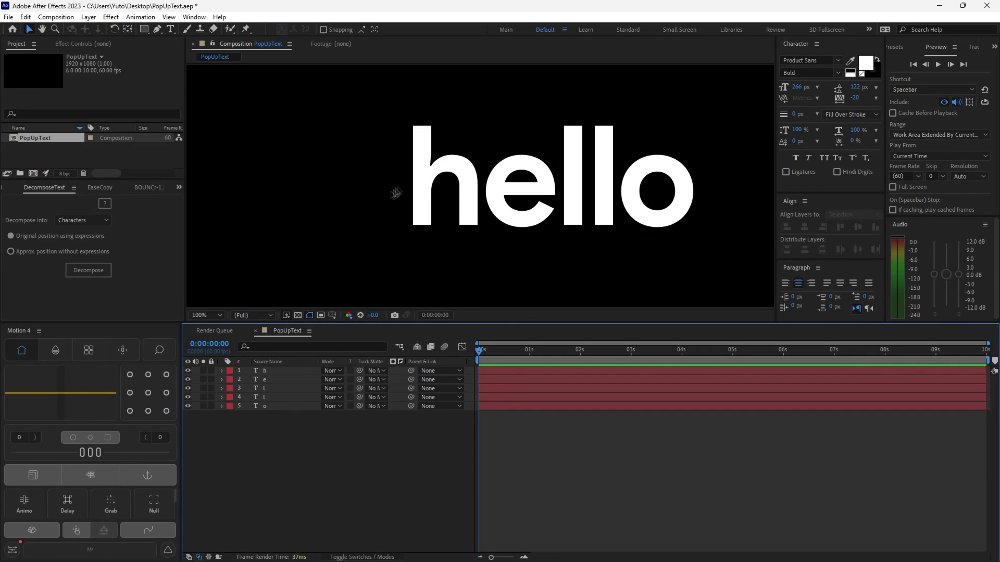
{"action": "left_click", "coordinate": [441, 219]}
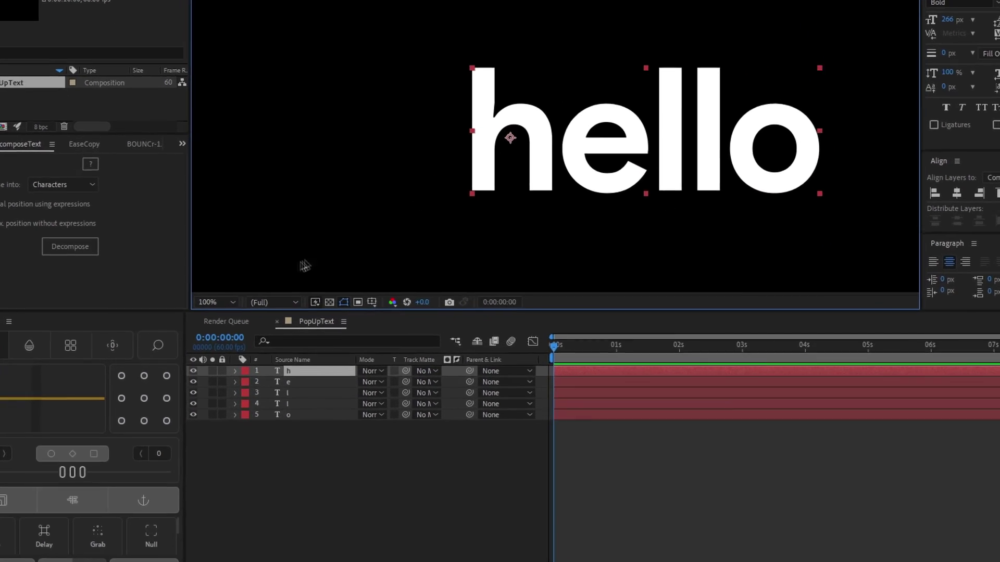
{"action": "left_click", "coordinate": [219, 302]}
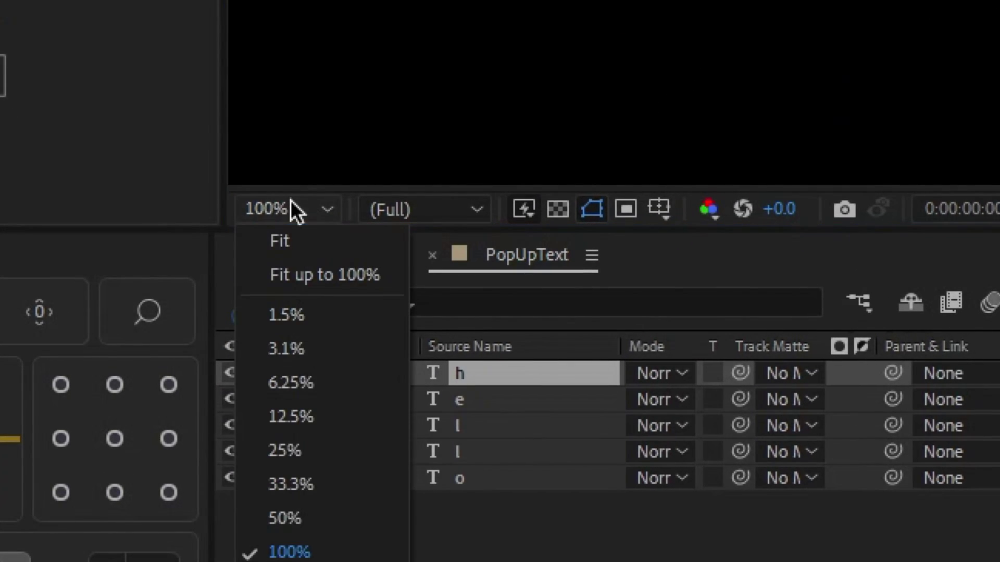
{"action": "left_click", "coordinate": [326, 241]}
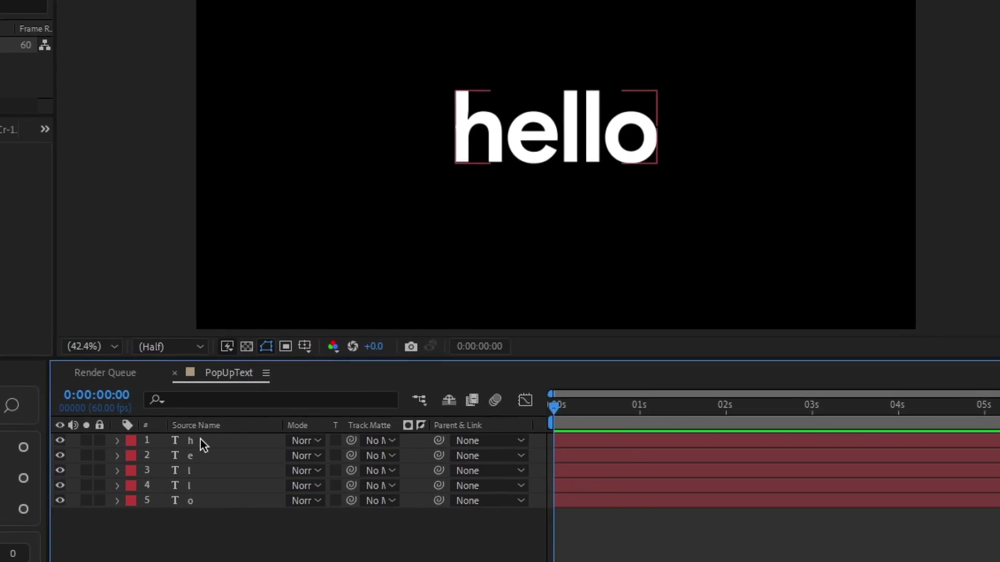
Add Position and Rotation keyframes to the h layer at 0:00:00:50
{"action": "left_click", "coordinate": [201, 440]}
{"action": "key", "text": "shift+Page_Down"}
{"action": "key", "text": "shift+Page_Down"}
{"action": "key", "text": "shift+Page_Down"}
{"action": "key", "text": "shift+Page_Down"}
{"action": "key", "text": "shift+Page_Down"}
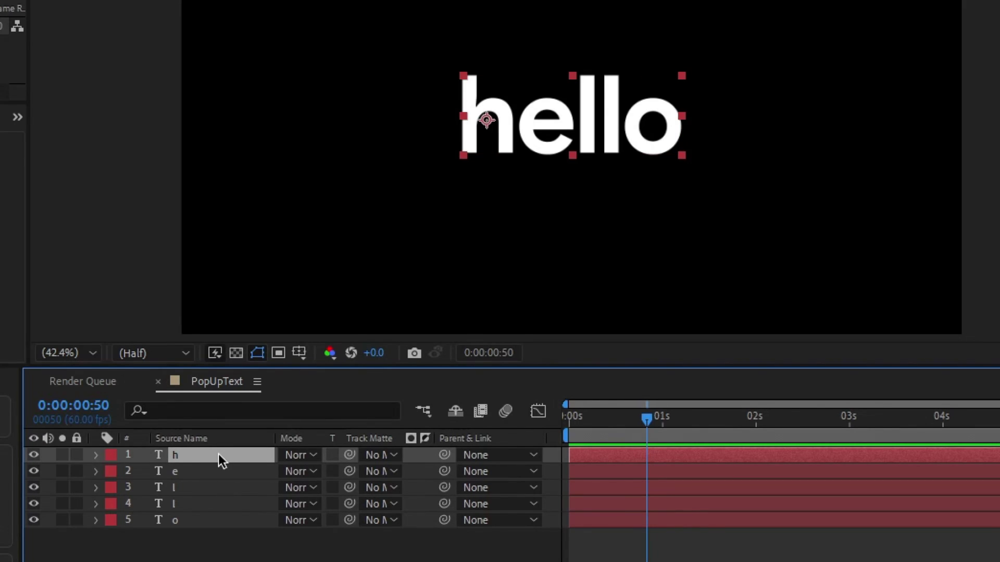
{"action": "key", "text": "p"}
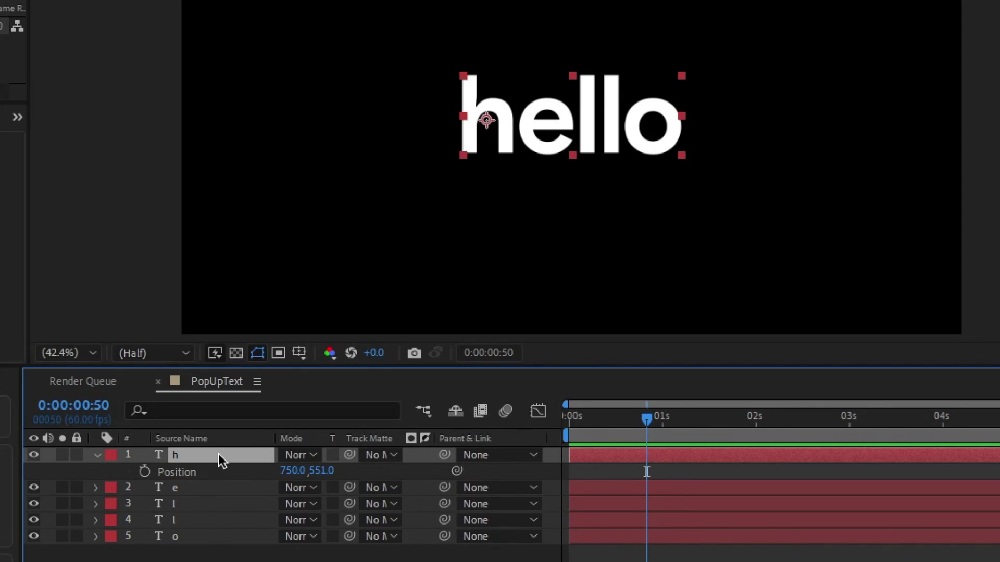
{"action": "key", "text": "shift+r"}
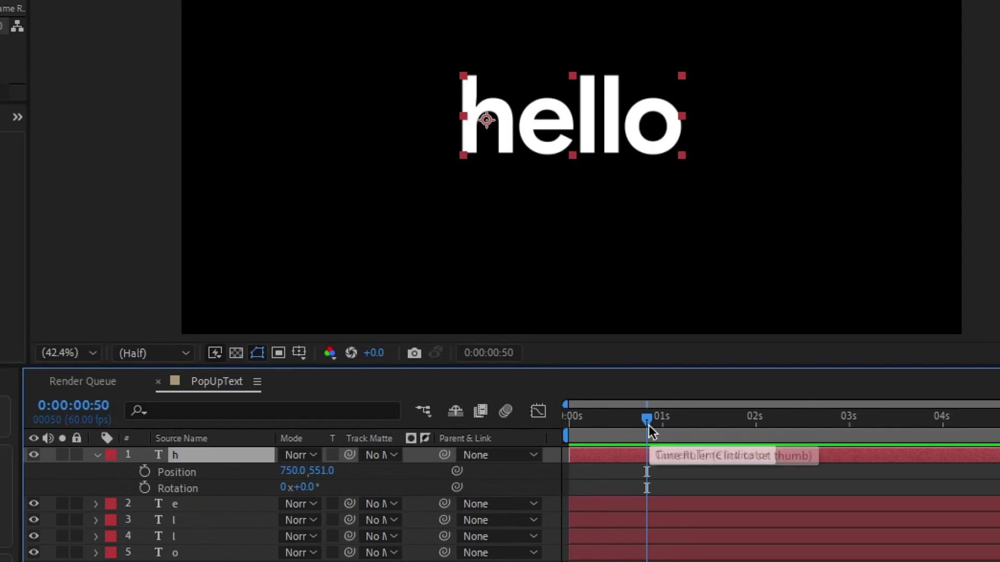
{"action": "left_click", "coordinate": [145, 471]}
{"action": "left_click", "coordinate": [146, 487]}
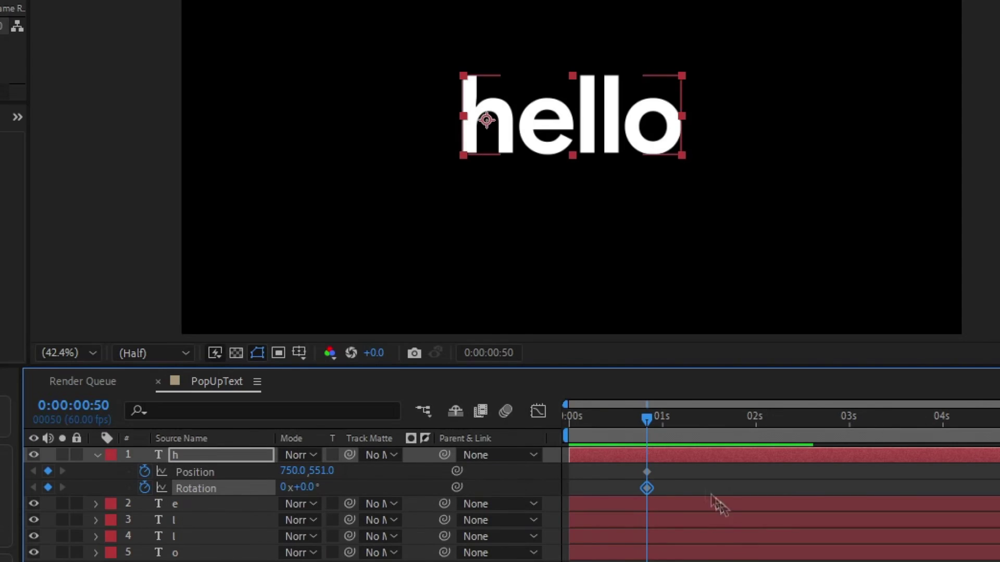
At 0:00:00:00, rotate the h layer to -47° and move it below the word to about 775.9, 841.0
{"action": "left_click_drag", "start_coordinate": [648, 417], "coordinate": [502, 411]}
{"action": "left_click", "coordinate": [338, 487]}
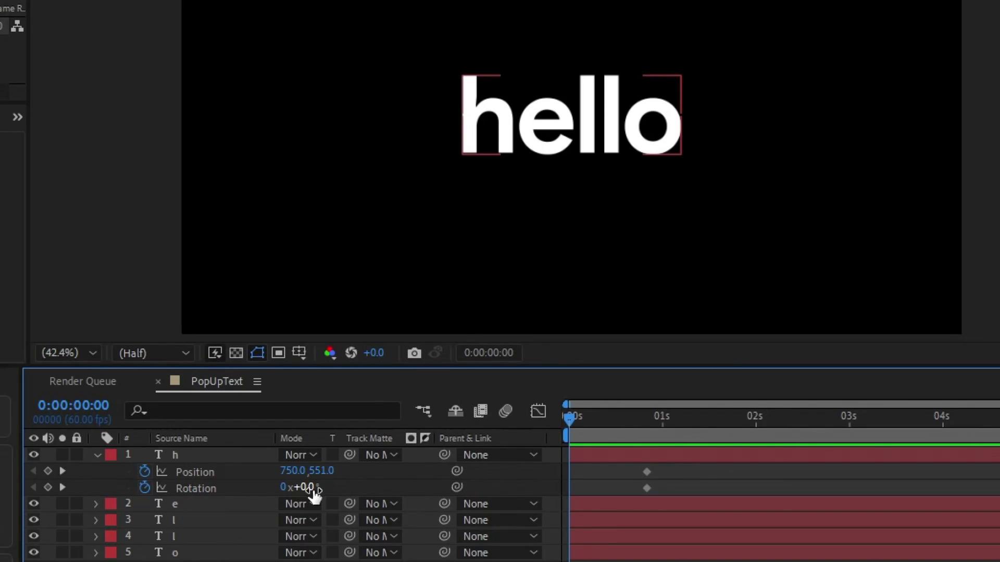
{"action": "left_click_drag", "start_coordinate": [313, 488], "coordinate": [257, 488]}
{"action": "left_click_drag", "start_coordinate": [517, 85], "coordinate": [531, 203]}
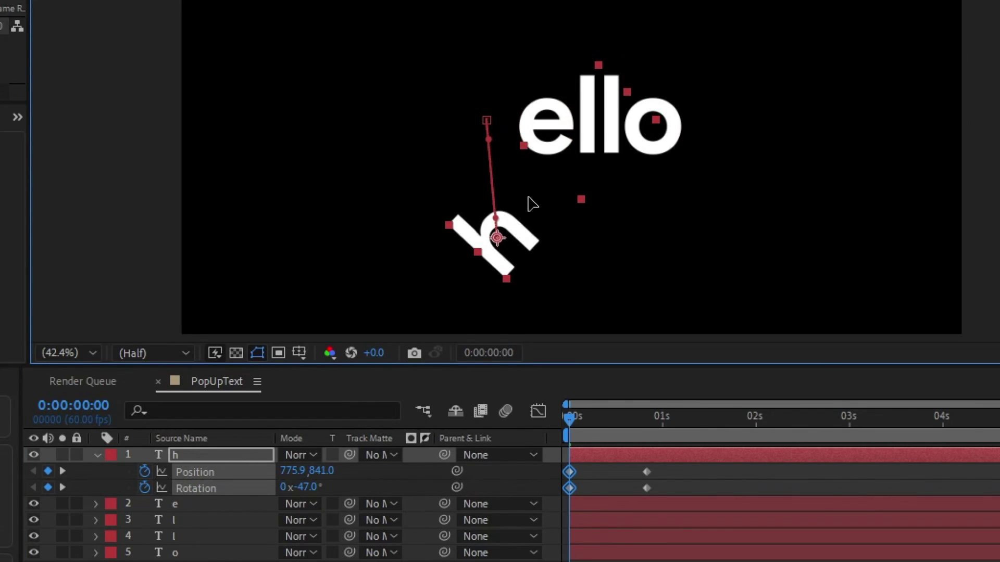
{"action": "left_click", "coordinate": [656, 494]}
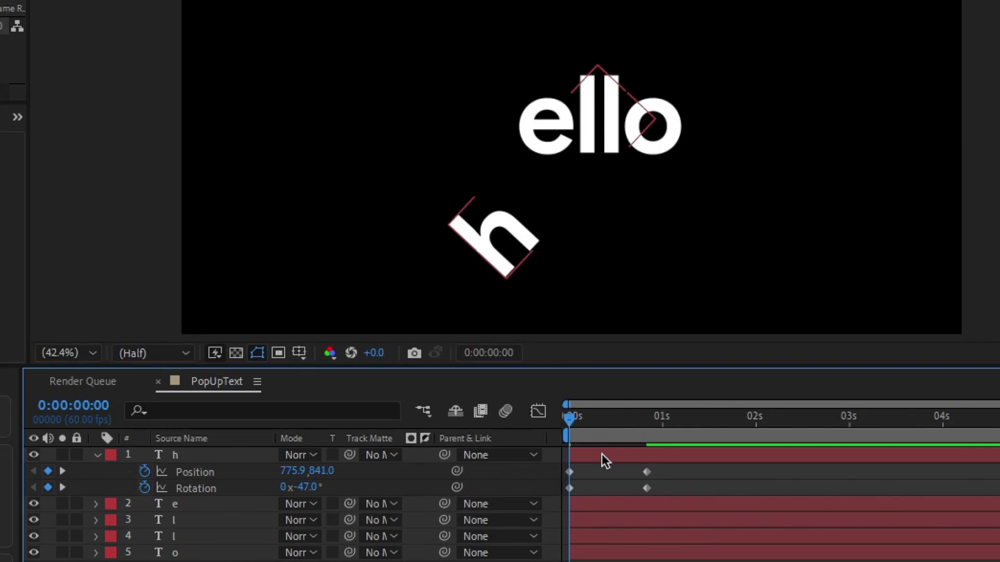
Play back and scrub through the h layer's pop-up movement from the start to past its last keyframes
{"action": "key", "text": "space"}
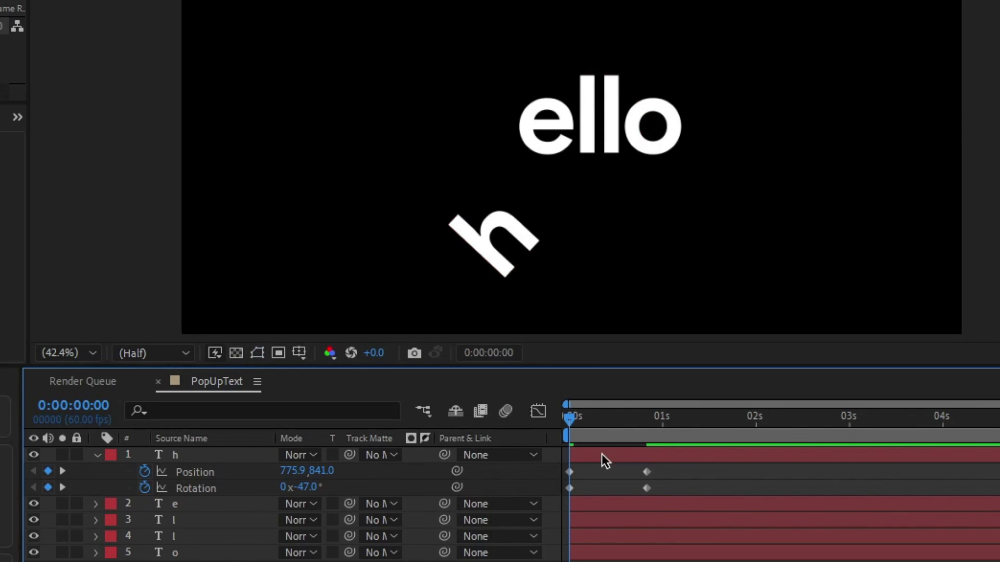
{"action": "key", "text": "space"}
{"action": "left_click_drag", "start_coordinate": [570, 418], "coordinate": [542, 436]}
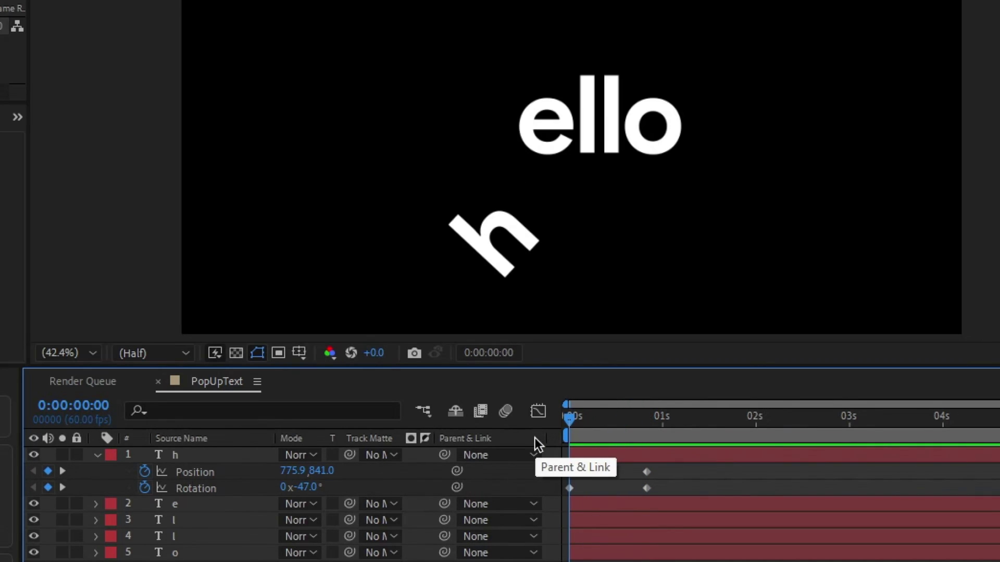
{"action": "left_click_drag", "start_coordinate": [597, 418], "coordinate": [679, 460]}
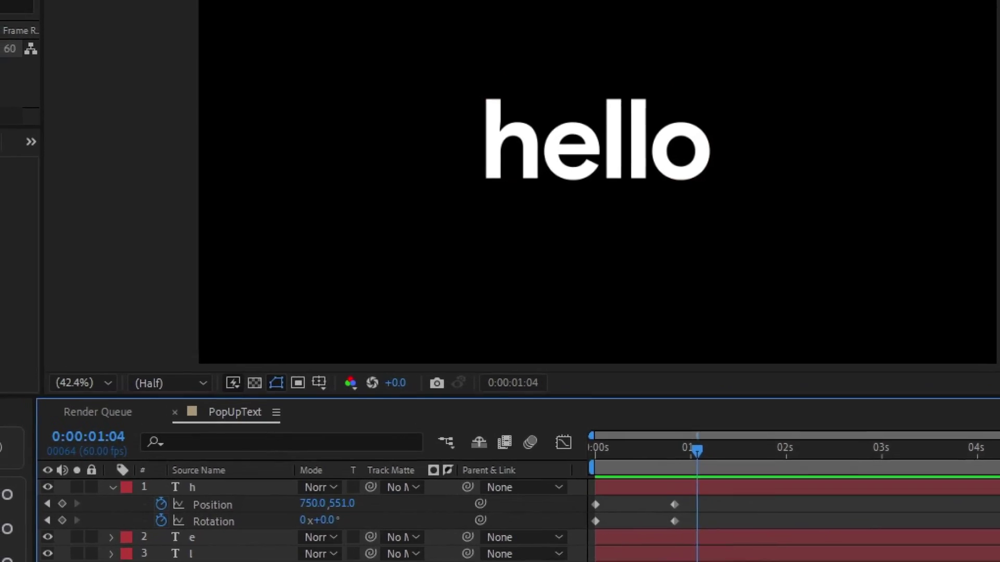
Open the BOUNCr-1.1 script panel
{"action": "left_click", "coordinate": [219, 19]}
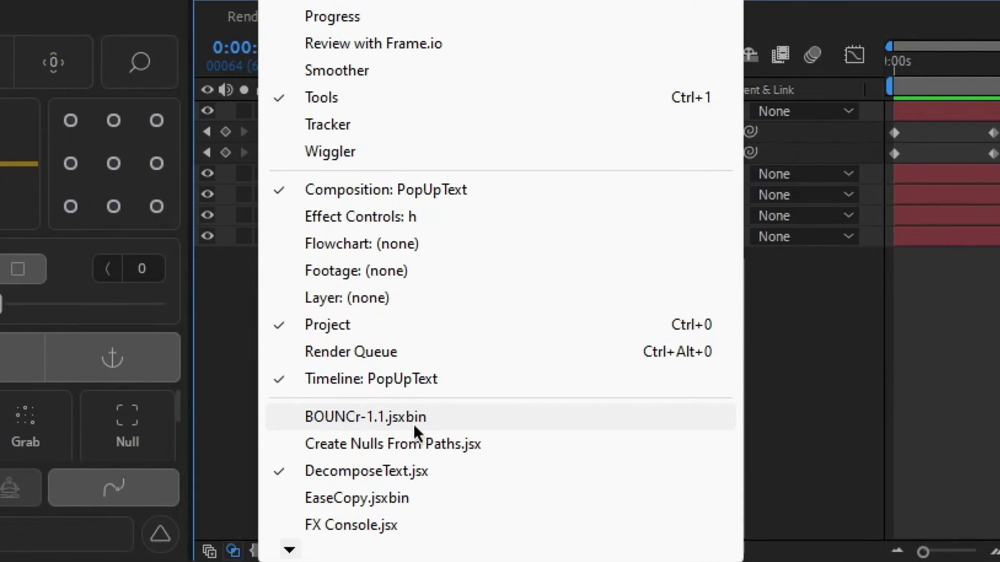
{"action": "left_click", "coordinate": [414, 428]}
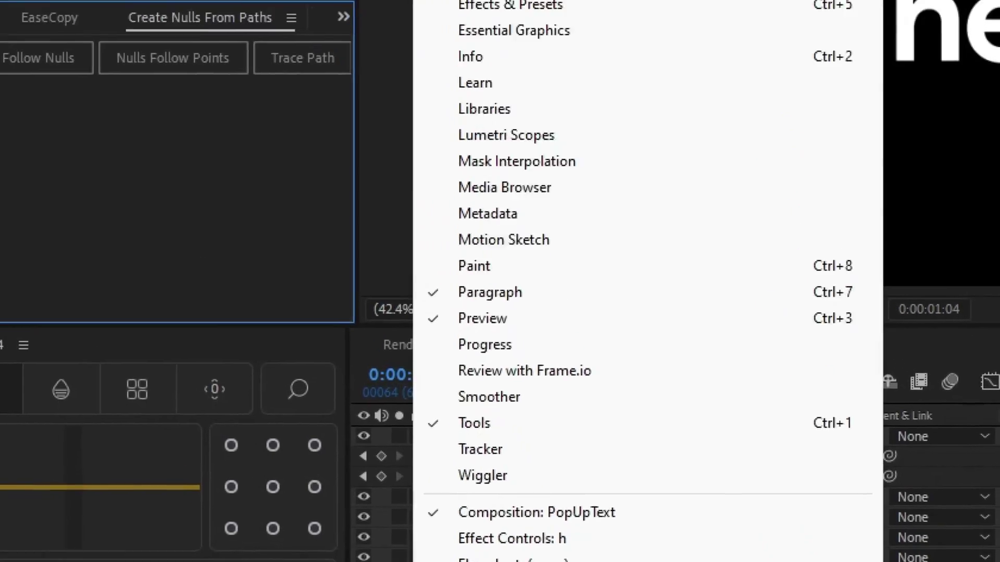
{"action": "left_click", "coordinate": [500, 560]}
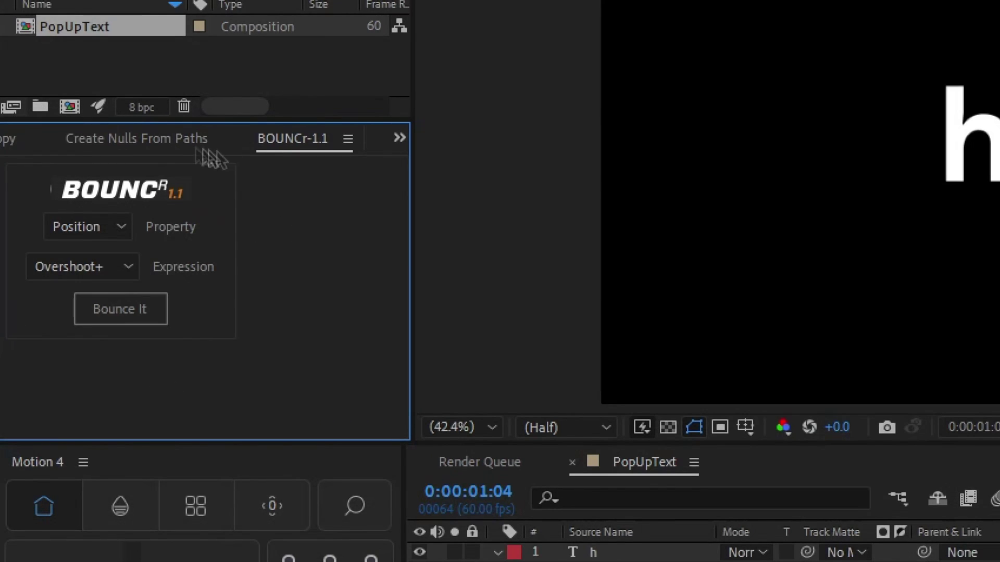
{"action": "left_click", "coordinate": [599, 553]}
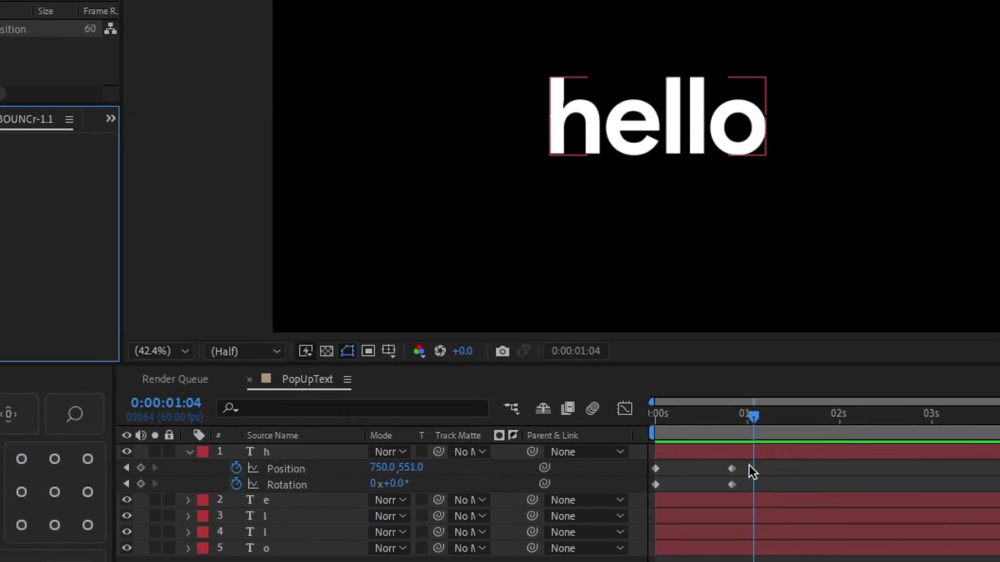
Apply Easy Ease to all Position and Rotation keyframes of the h layer and preview the eased motion
{"action": "left_click_drag", "start_coordinate": [753, 463], "coordinate": [639, 485]}
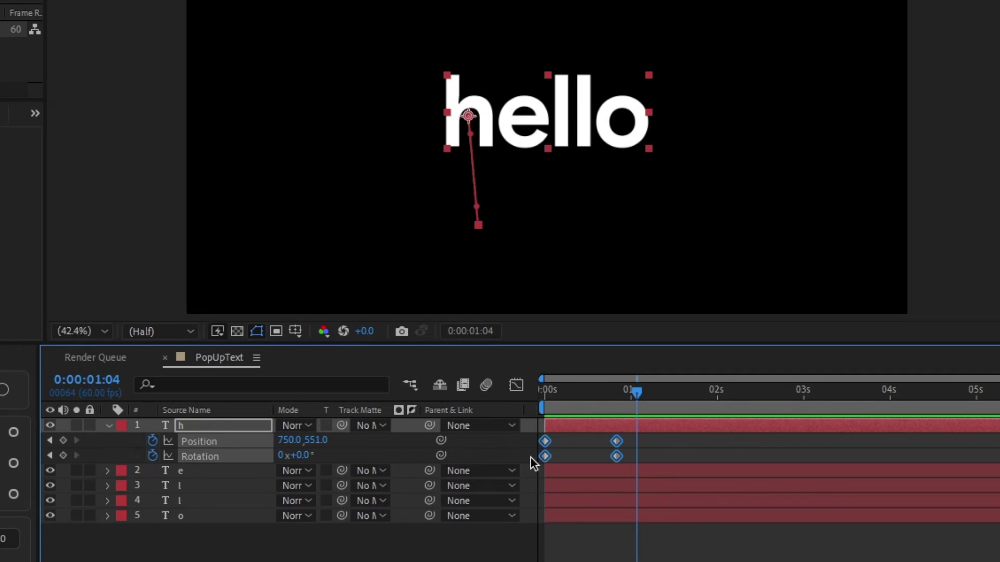
{"action": "key", "text": "F9"}
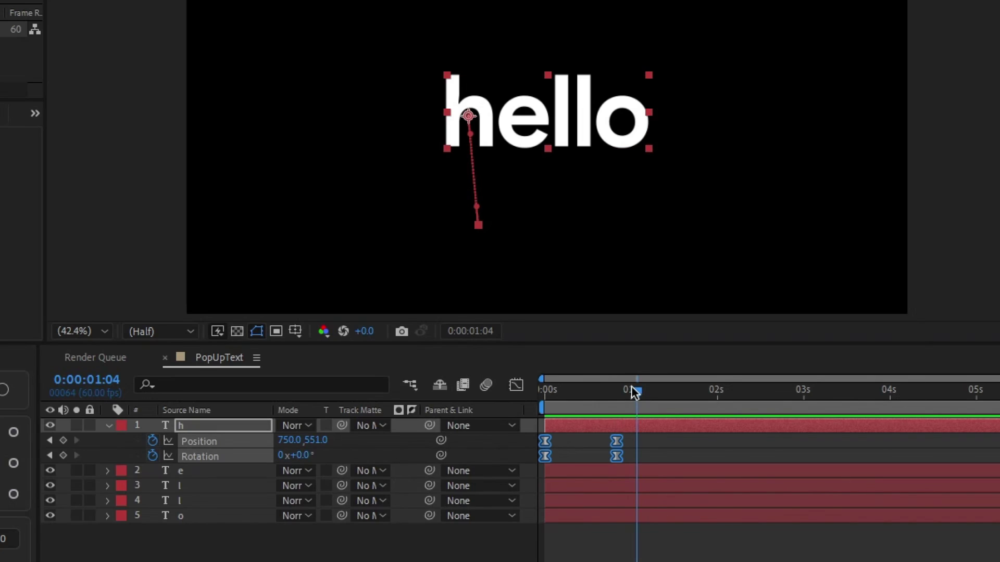
{"action": "left_click_drag", "start_coordinate": [636, 388], "coordinate": [544, 390]}
{"action": "key", "text": "space"}
{"action": "left_click_drag", "start_coordinate": [644, 394], "coordinate": [635, 406]}
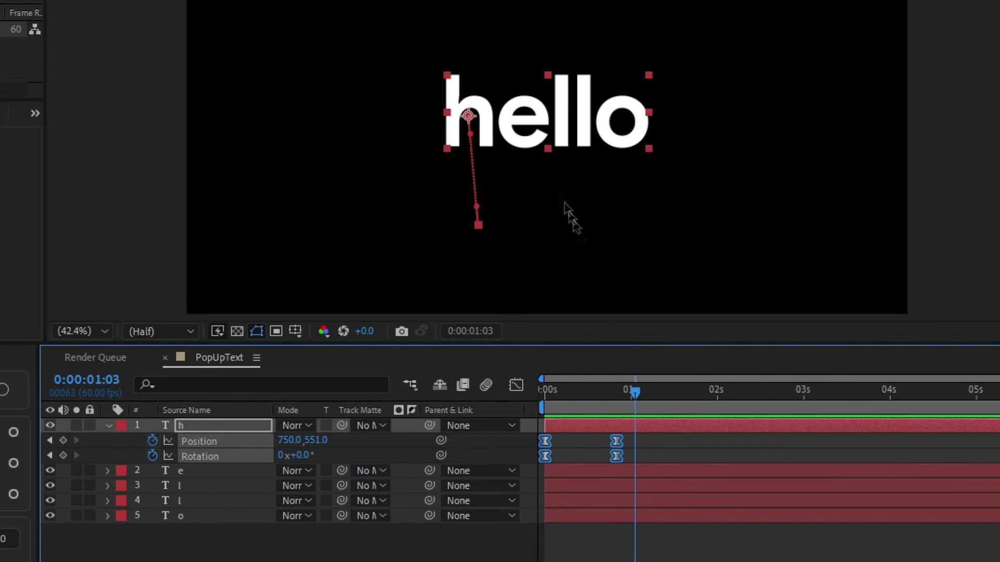
Reselect the h layer's Position and Rotation keyframes and show them in the Graph Editor as a speed graph
{"action": "key", "text": "F2"}
{"action": "left_click_drag", "start_coordinate": [647, 431], "coordinate": [523, 442]}
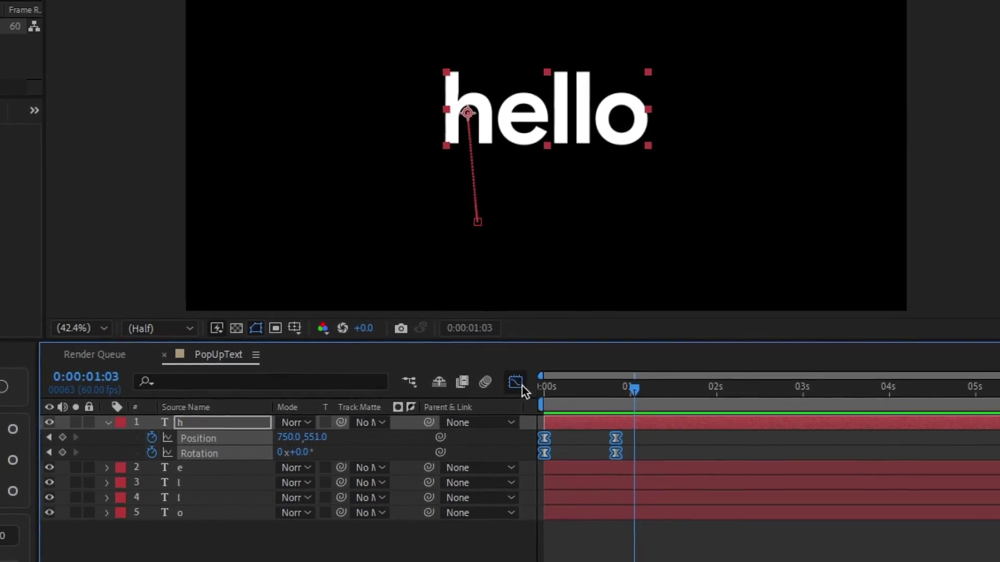
{"action": "left_click", "coordinate": [521, 388]}
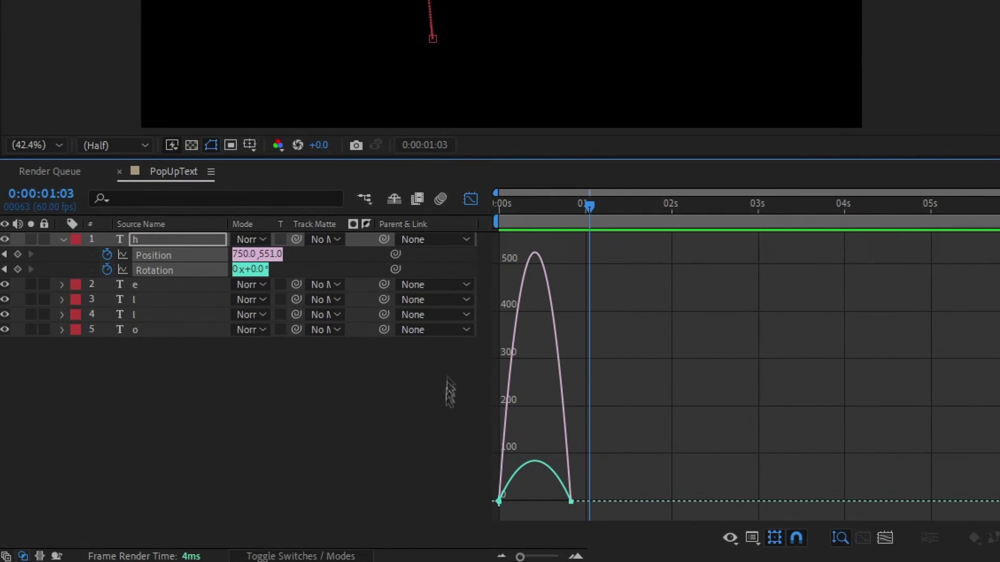
{"action": "left_click", "coordinate": [757, 542]}
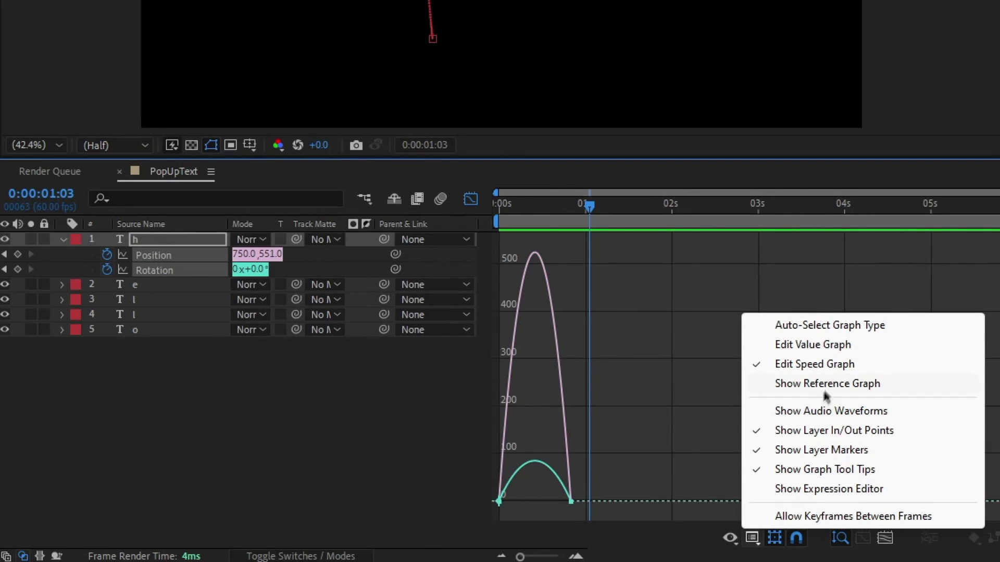
{"action": "left_click", "coordinate": [843, 366]}
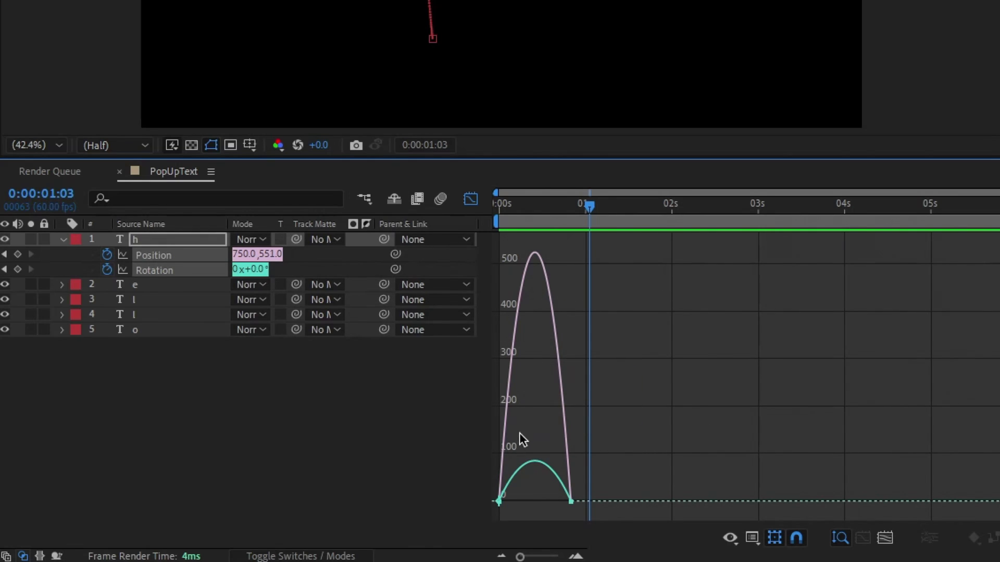
Shape both speed curves to peak just before frame 50, extending the first keyframes' handles to about frame 25, and close the Graph Editor
{"action": "scroll", "coordinate": [505, 451], "scroll_direction": "up", "scroll_amount": 2}
{"action": "scroll", "coordinate": [514, 448], "scroll_direction": "up", "scroll_amount": 1}
{"action": "left_click_drag", "start_coordinate": [477, 447], "coordinate": [999, 433]}
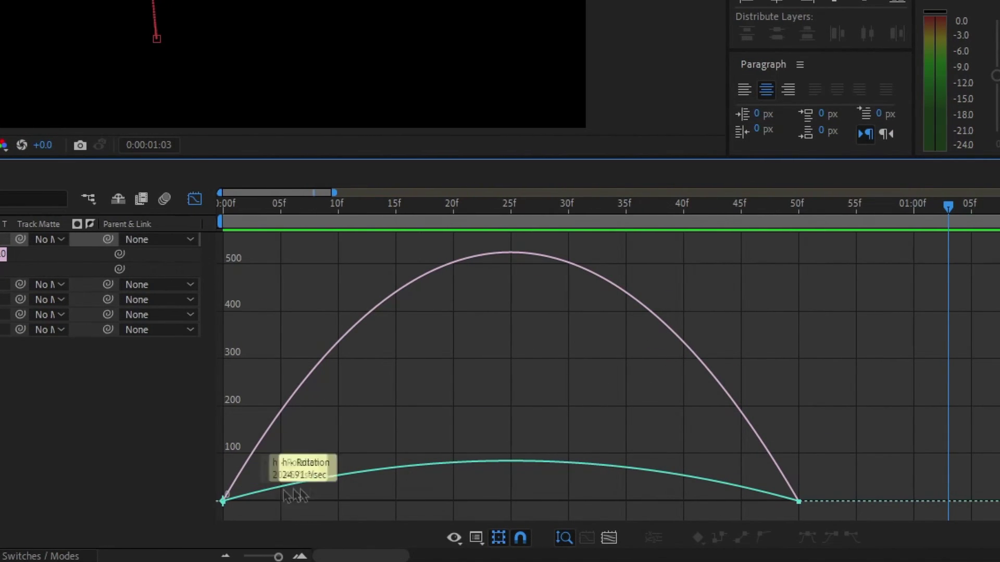
{"action": "left_click_drag", "start_coordinate": [894, 417], "coordinate": [200, 511]}
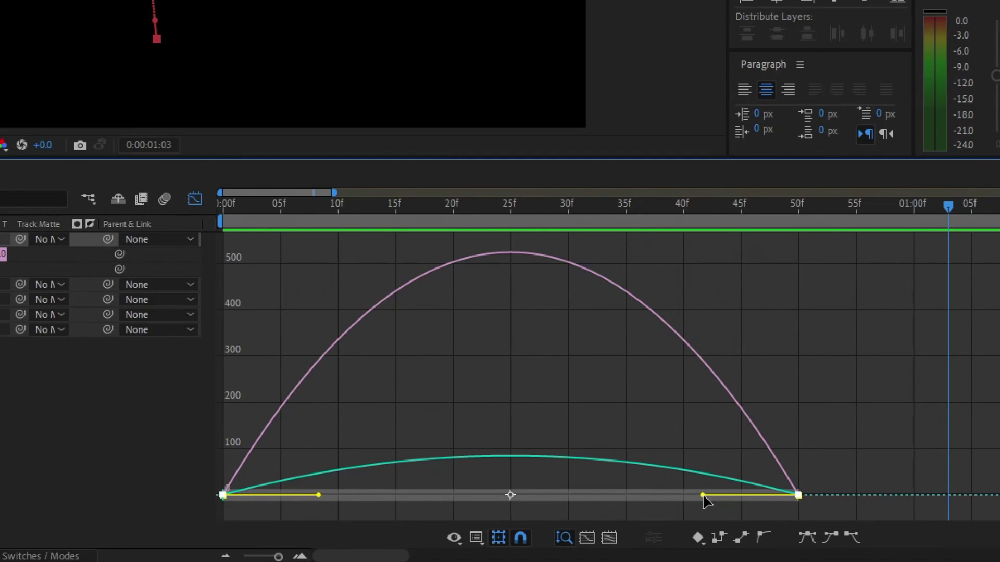
{"action": "left_click_drag", "start_coordinate": [701, 495], "coordinate": [791, 494]}
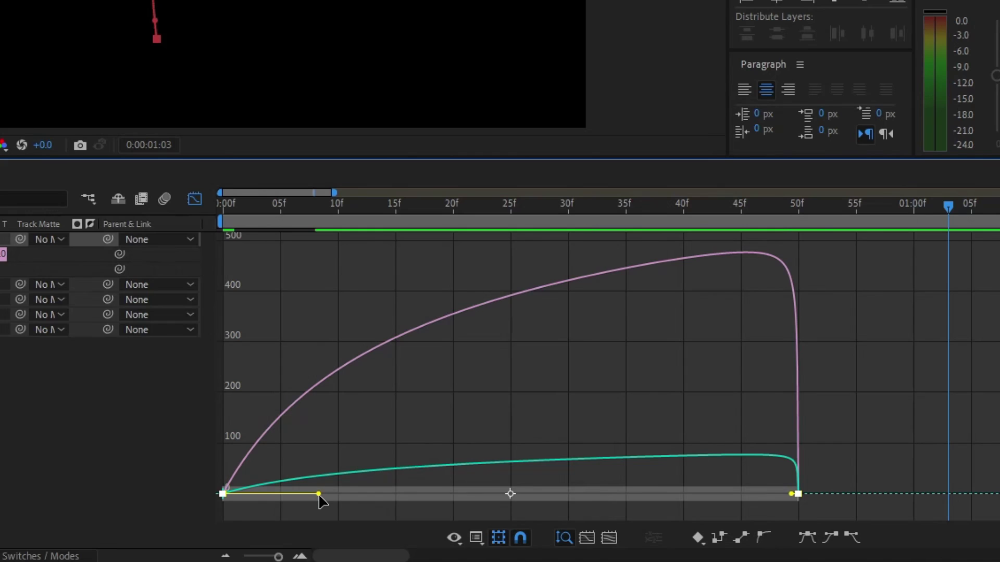
{"action": "left_click_drag", "start_coordinate": [319, 494], "coordinate": [557, 495]}
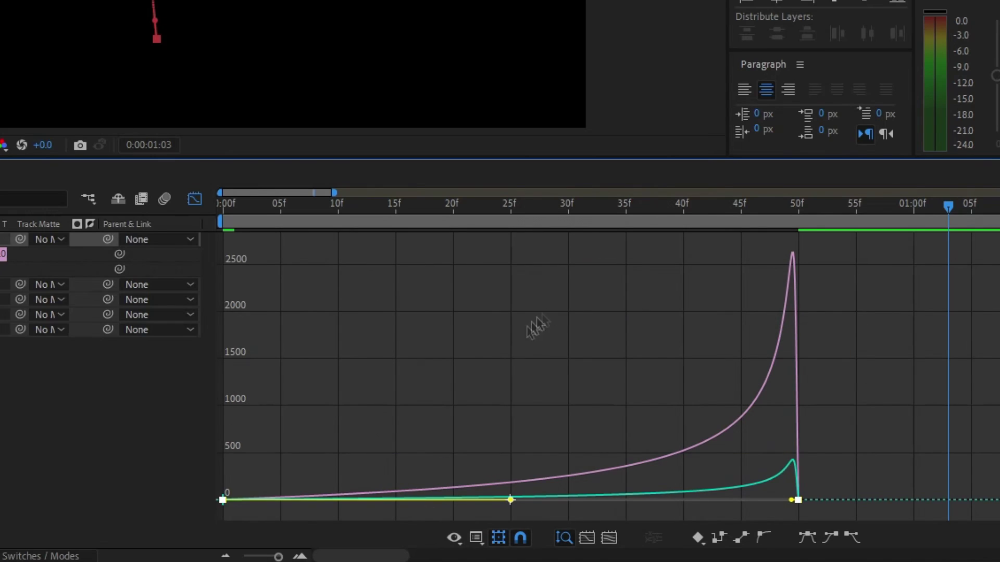
{"action": "mouse_move", "coordinate": [798, 368]}
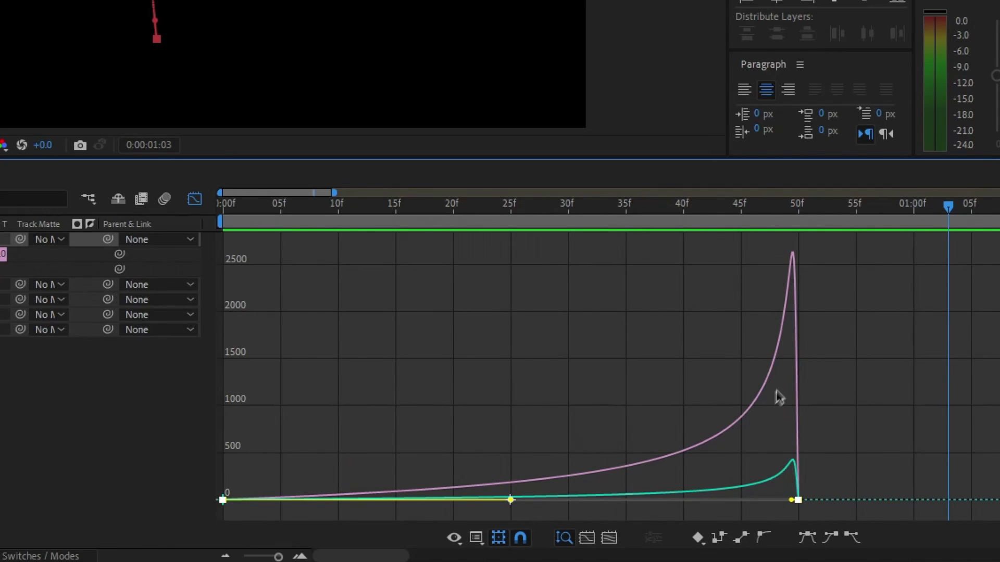
{"action": "left_click", "coordinate": [195, 199]}
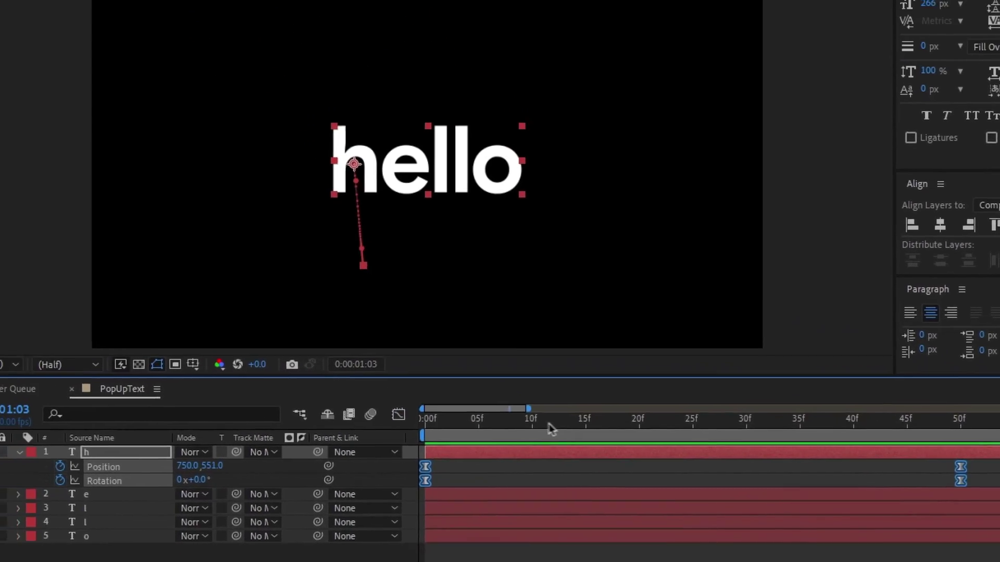
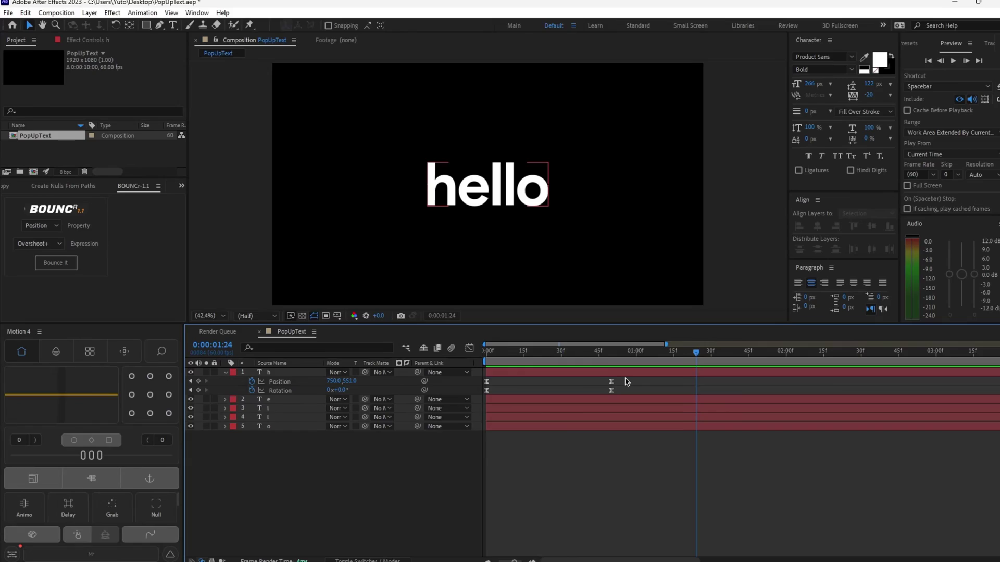
Apply the BOUNCr Overshoot+ expression to the selected Position and Rotation properties of the h layer
{"action": "left_click_drag", "start_coordinate": [622, 378], "coordinate": [473, 393]}
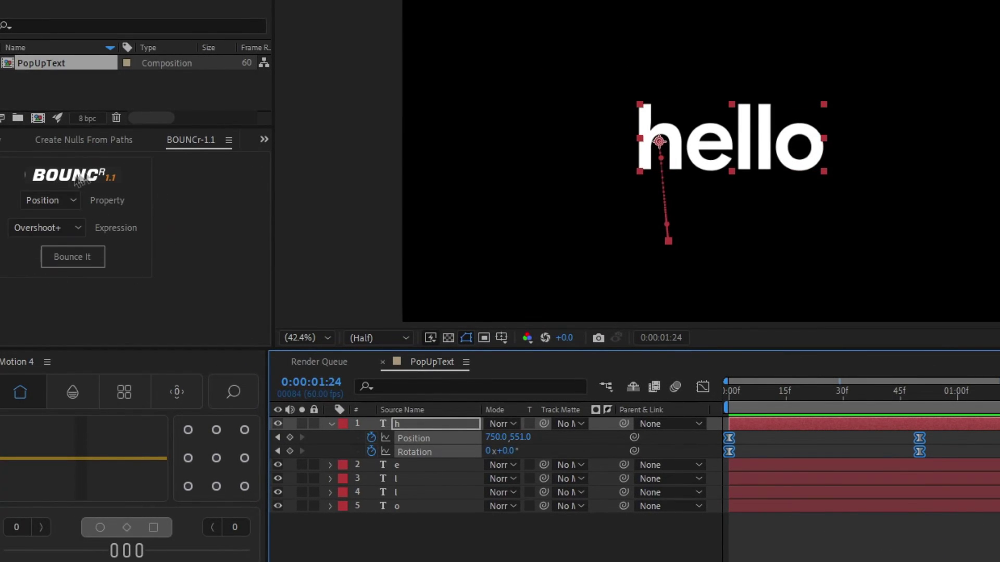
{"action": "left_click", "coordinate": [196, 241]}
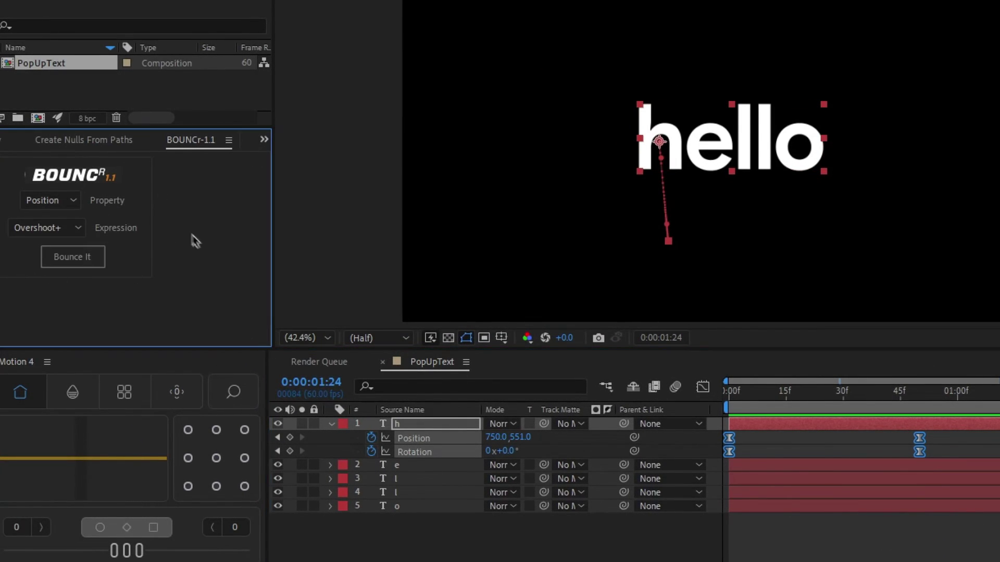
{"action": "left_click", "coordinate": [68, 201]}
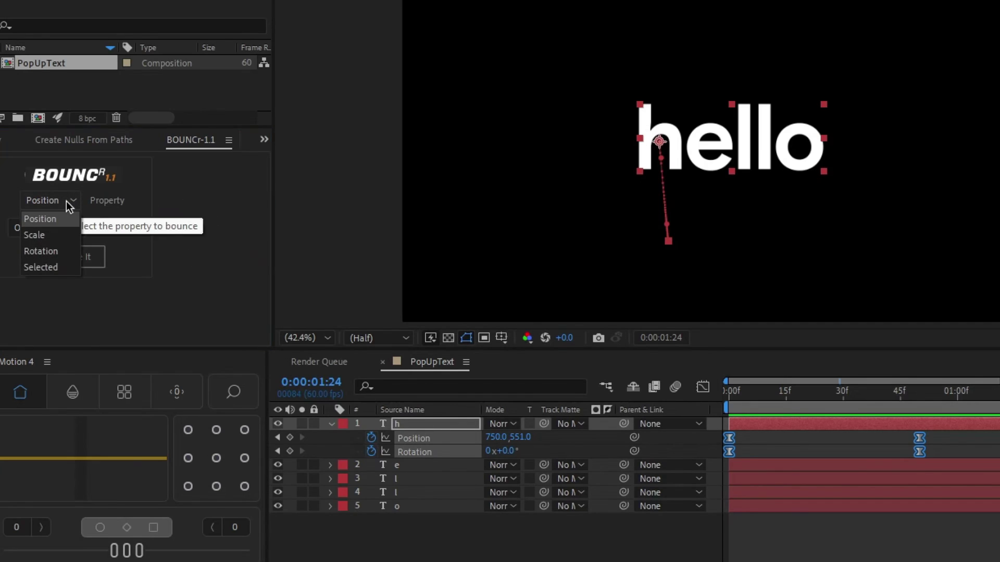
{"action": "left_click", "coordinate": [52, 265]}
{"action": "left_click", "coordinate": [73, 231]}
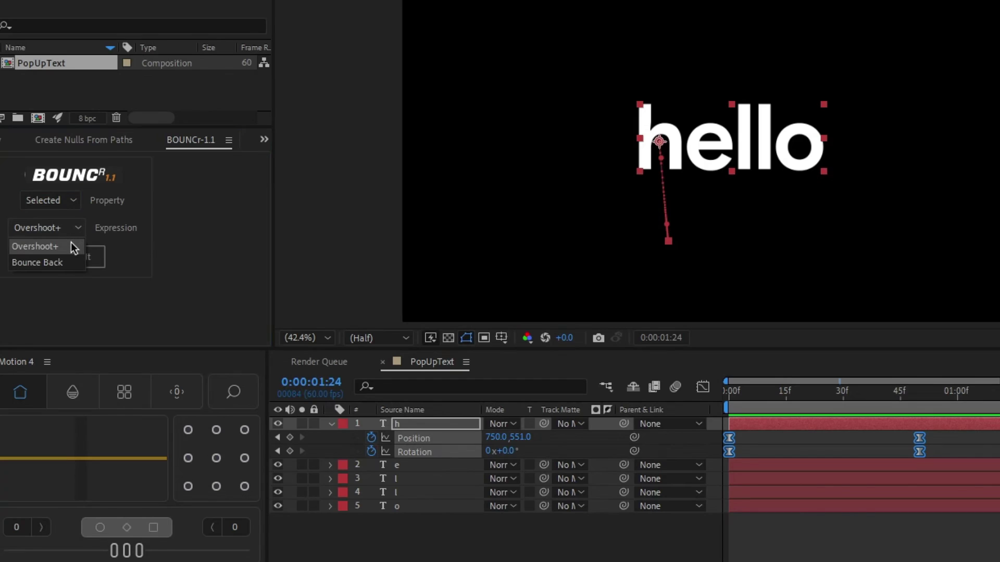
{"action": "left_click", "coordinate": [74, 247]}
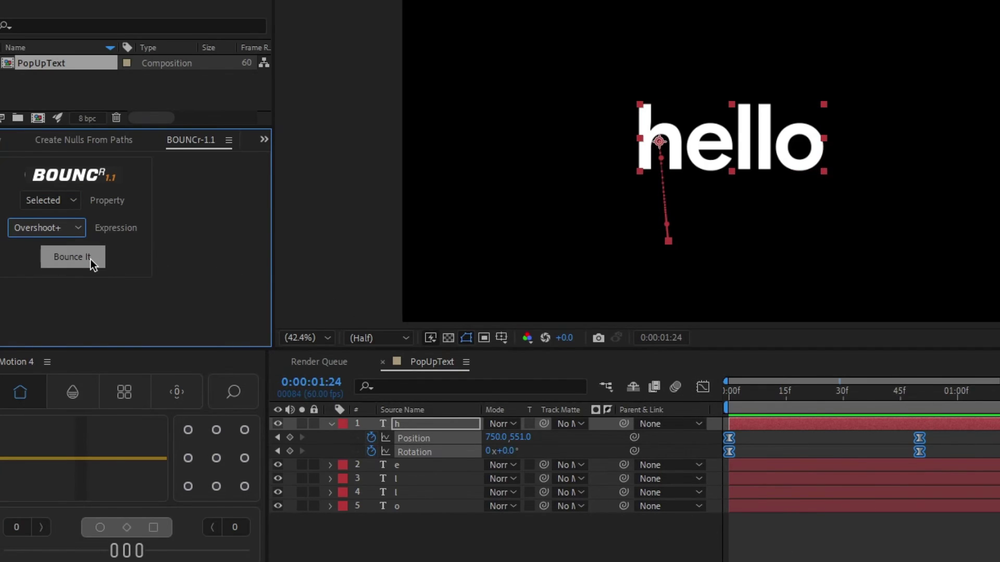
{"action": "left_click", "coordinate": [73, 257]}
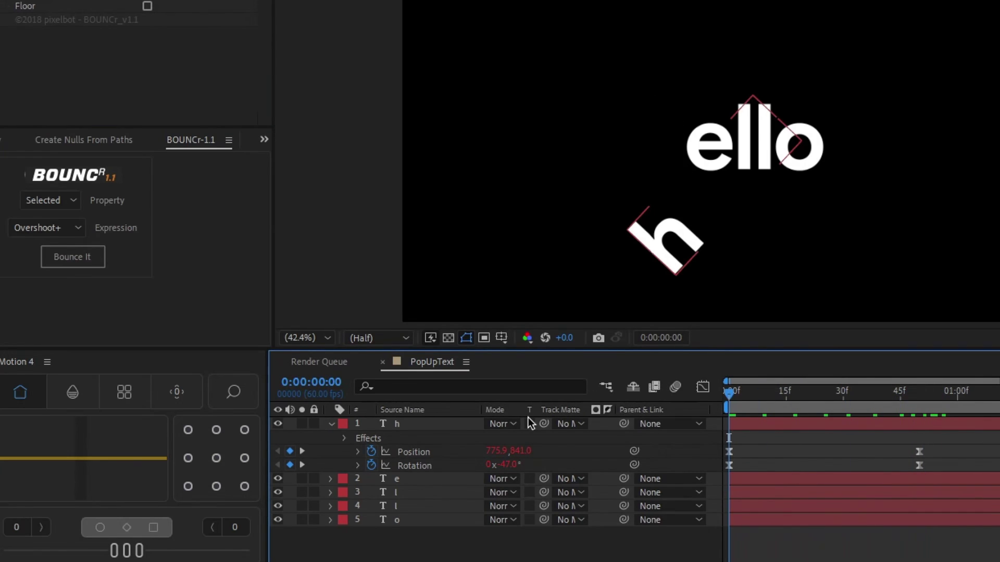
Preview the h layer's bounce and scrub through the overshoot that follows its second keyframes
{"action": "key", "text": "space"}
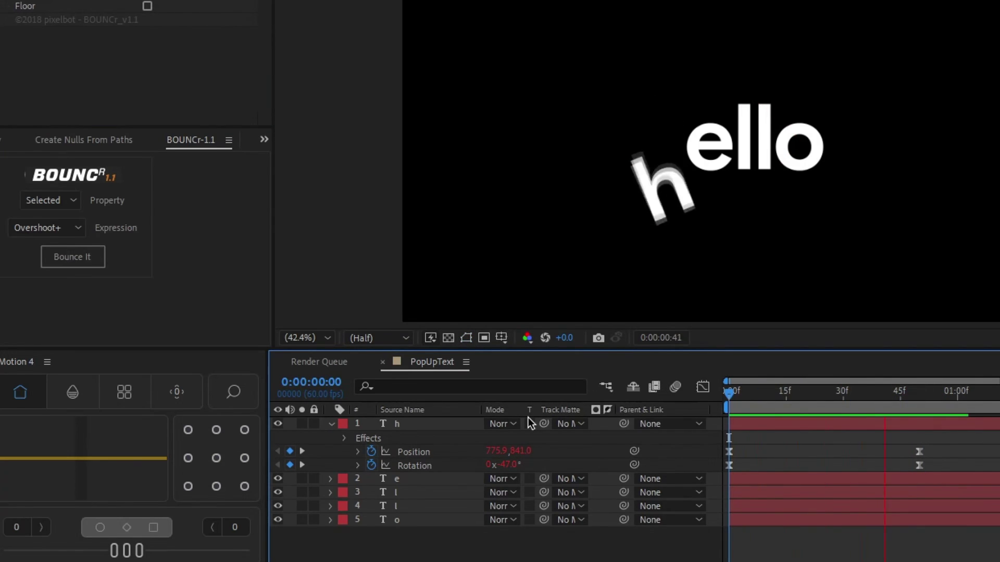
{"action": "left_click_drag", "start_coordinate": [929, 395], "coordinate": [665, 365]}
{"action": "key", "text": "space"}
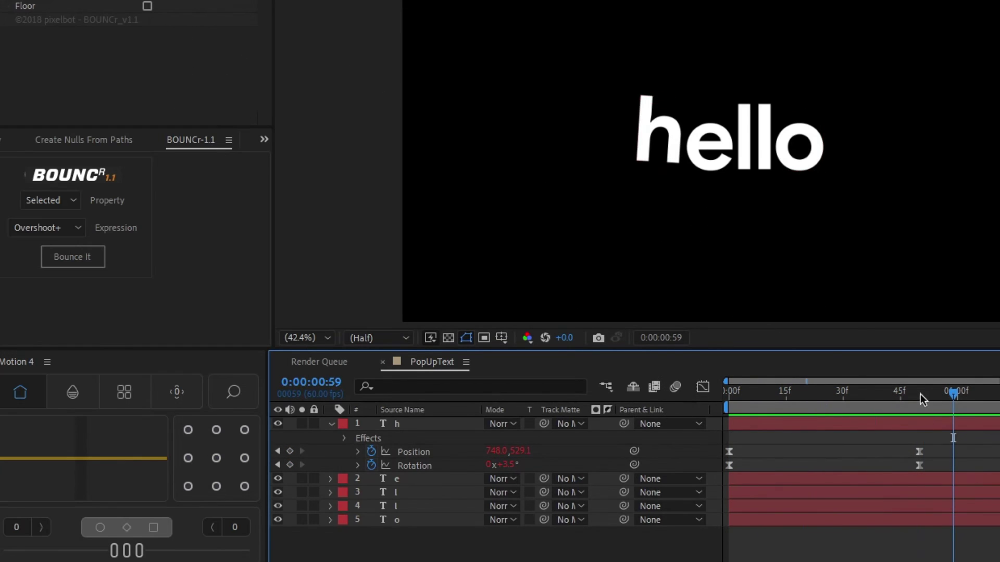
{"action": "mouse_move", "coordinate": [920, 394]}
{"action": "left_mouse_down"}
{"action": "mouse_move", "coordinate": [896, 396]}
{"action": "mouse_move", "coordinate": [979, 397]}
{"action": "mouse_move", "coordinate": [901, 397]}
{"action": "mouse_move", "coordinate": [918, 397]}
{"action": "left_mouse_up"}
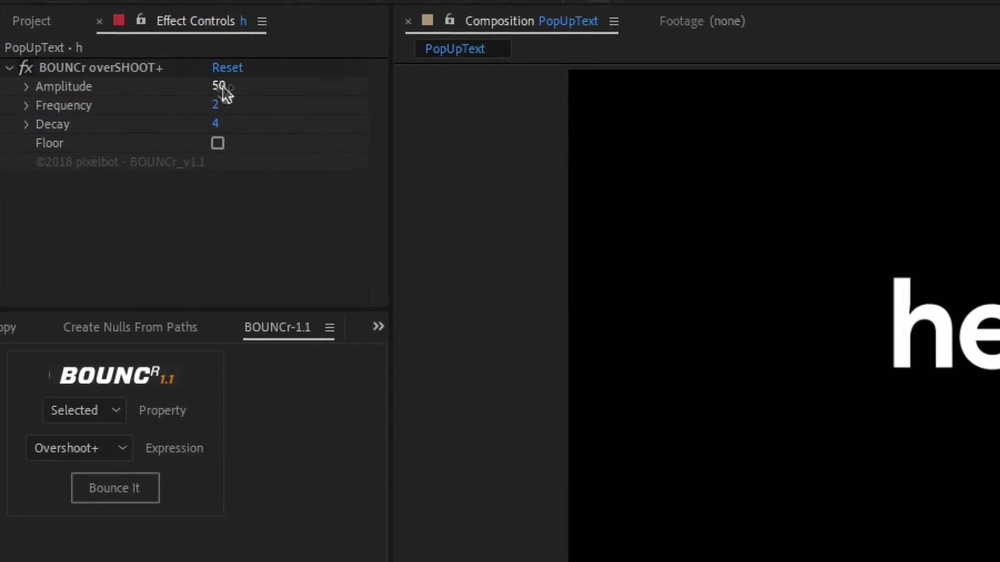
Set the h layer's BOUNCr overSHOOT+ effect to Amplitude 120, Frequency 1 and Decay 5
{"action": "left_click", "coordinate": [224, 92]}
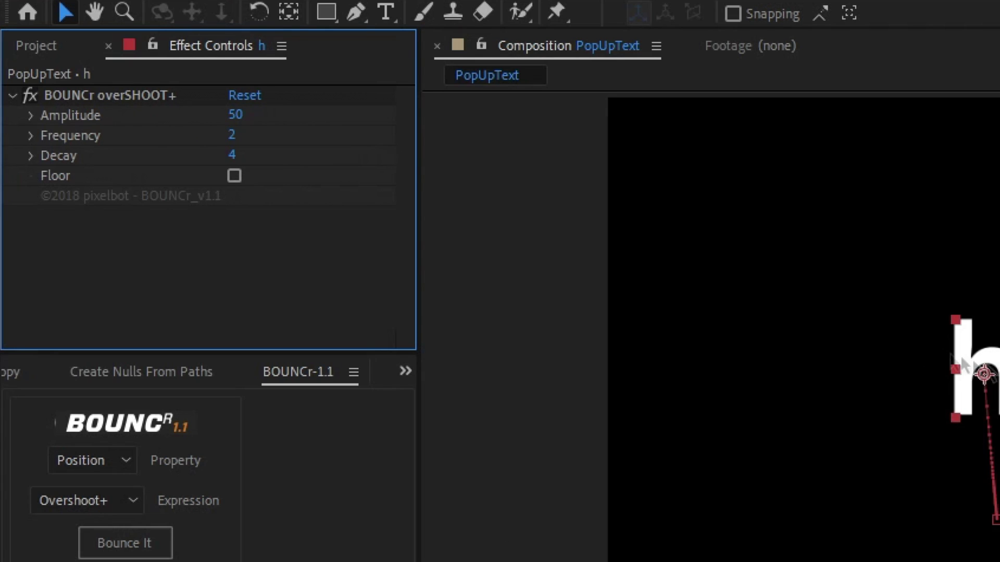
{"action": "left_click", "coordinate": [234, 115]}
{"action": "type", "text": "120"}
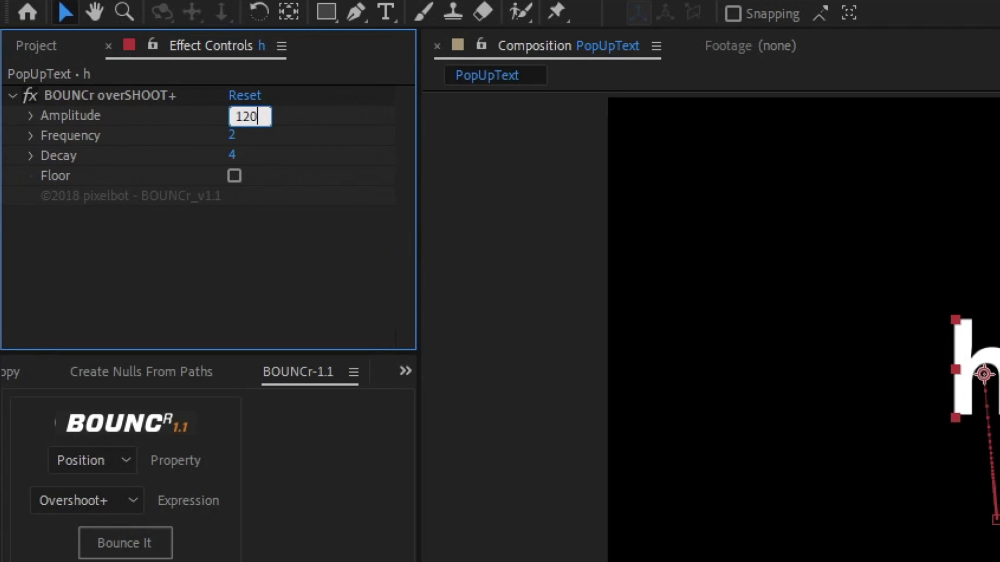
{"action": "key", "text": "Return"}
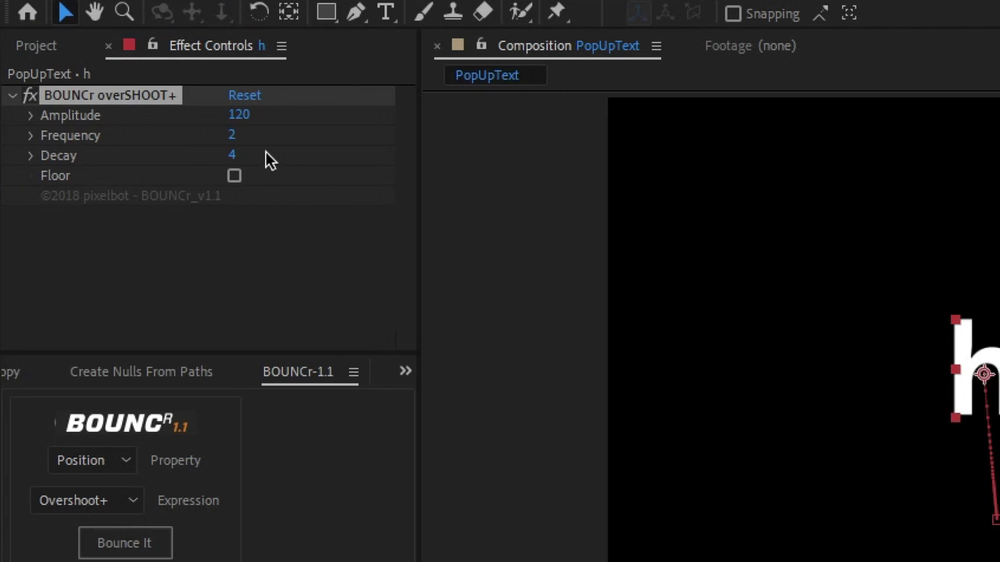
{"action": "left_click", "coordinate": [230, 137]}
{"action": "type", "text": "1"}
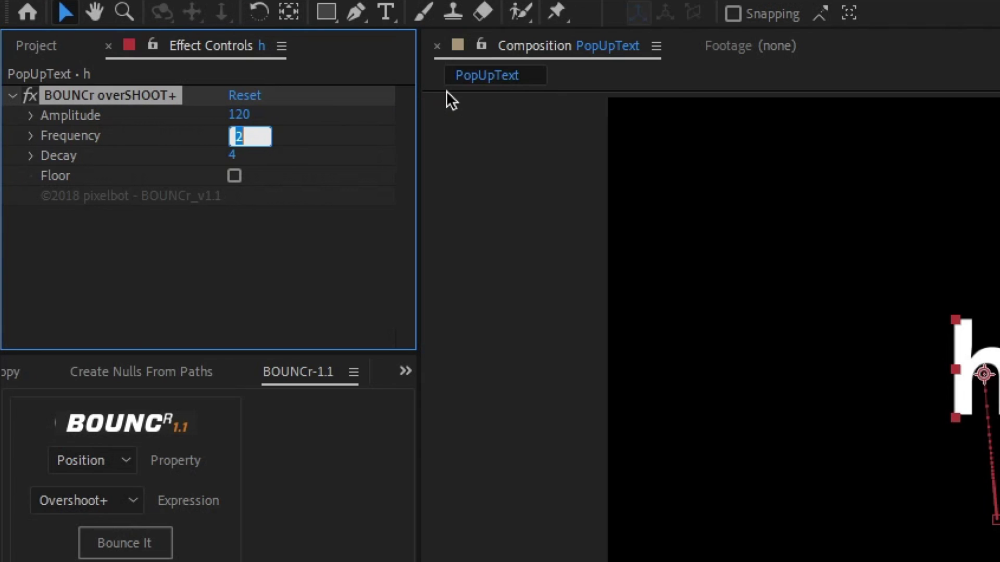
{"action": "key", "text": "Return"}
{"action": "left_click", "coordinate": [233, 157]}
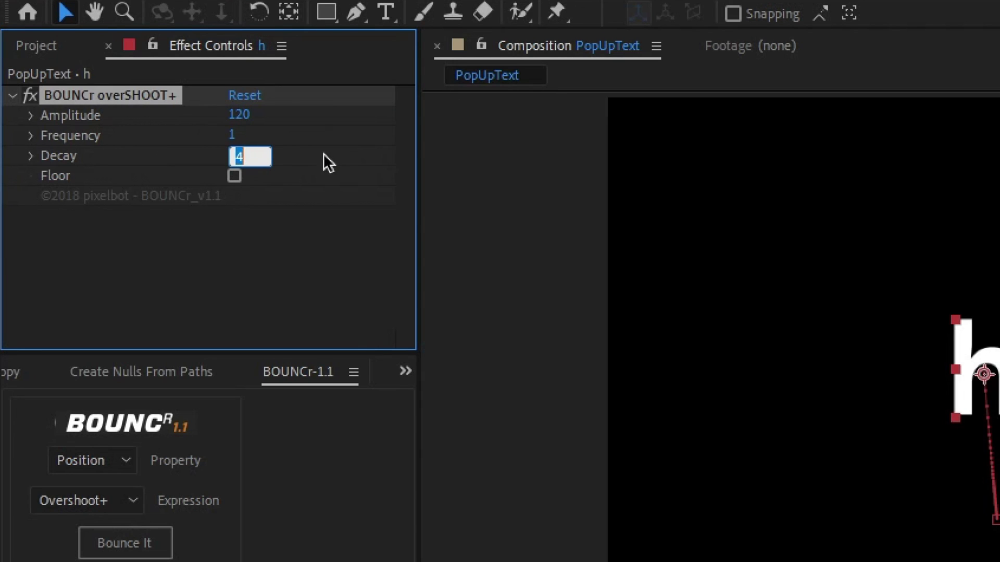
{"action": "type", "text": "5"}
{"action": "key", "text": "Return"}
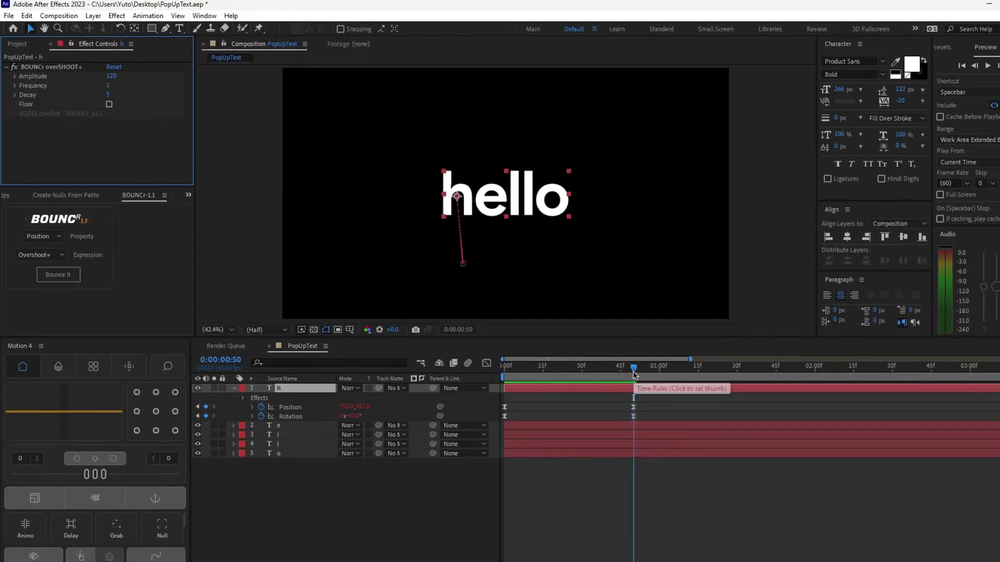
Preview the bounce from the first frame and scrub to the overshoot at 0:00:01:01
{"action": "left_click_drag", "start_coordinate": [633, 370], "coordinate": [479, 348]}
{"action": "key", "text": "space"}
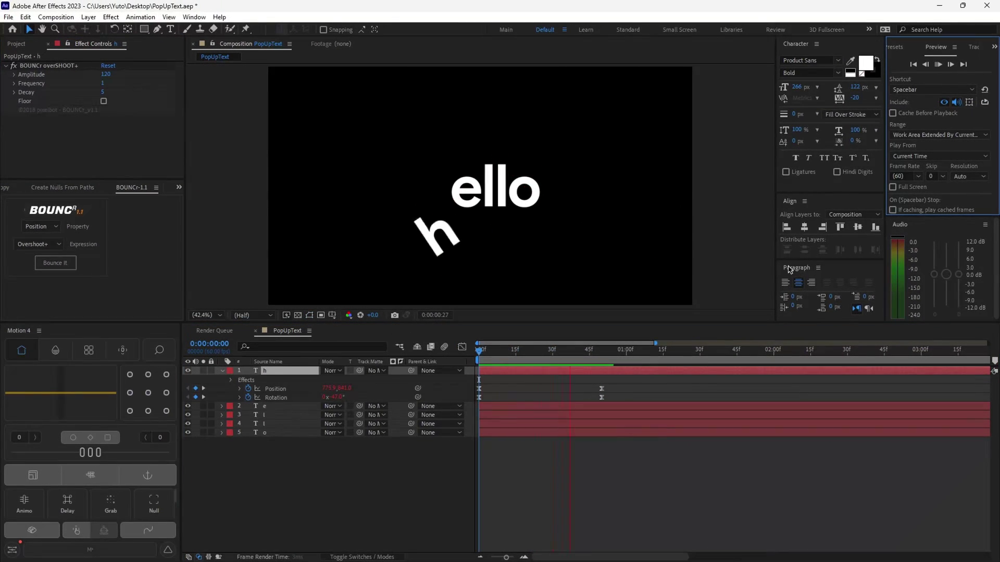
{"action": "key", "text": "space"}
{"action": "left_click", "coordinate": [625, 458]}
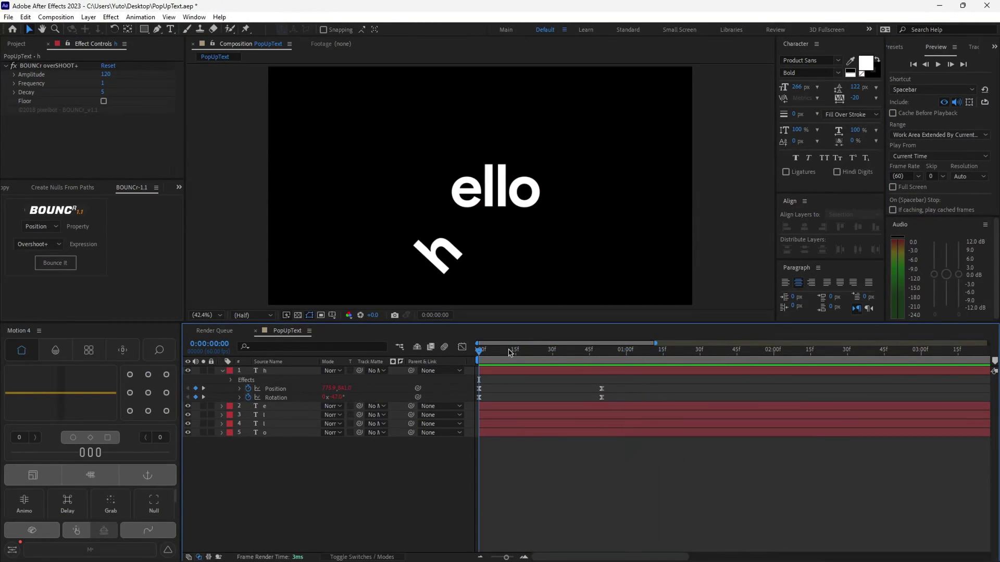
{"action": "left_click_drag", "start_coordinate": [509, 352], "coordinate": [628, 348]}
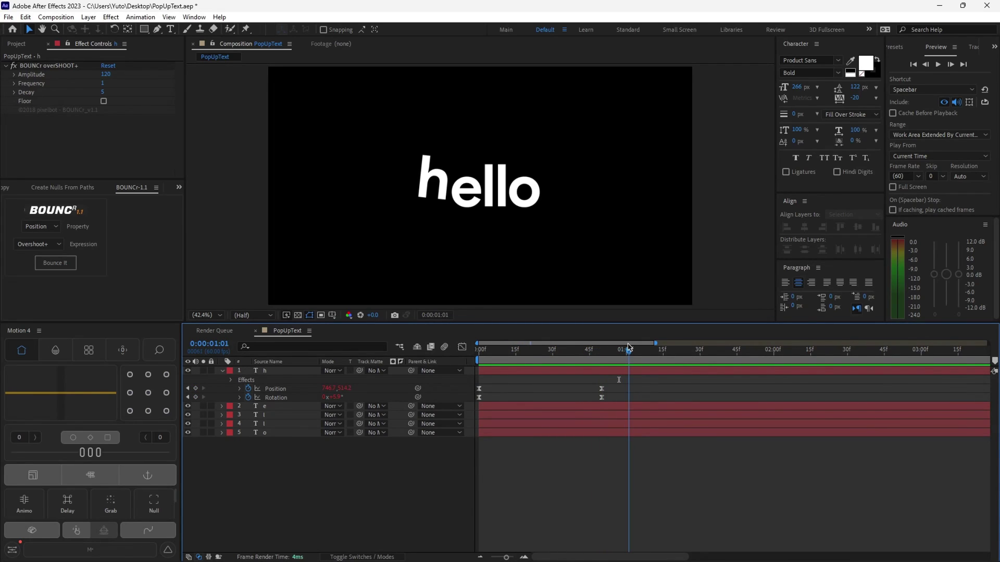
Set the bounce Amplitude to 100 and check the h layer's Position and Rotation speed curves in the Graph Editor
{"action": "left_click", "coordinate": [629, 380]}
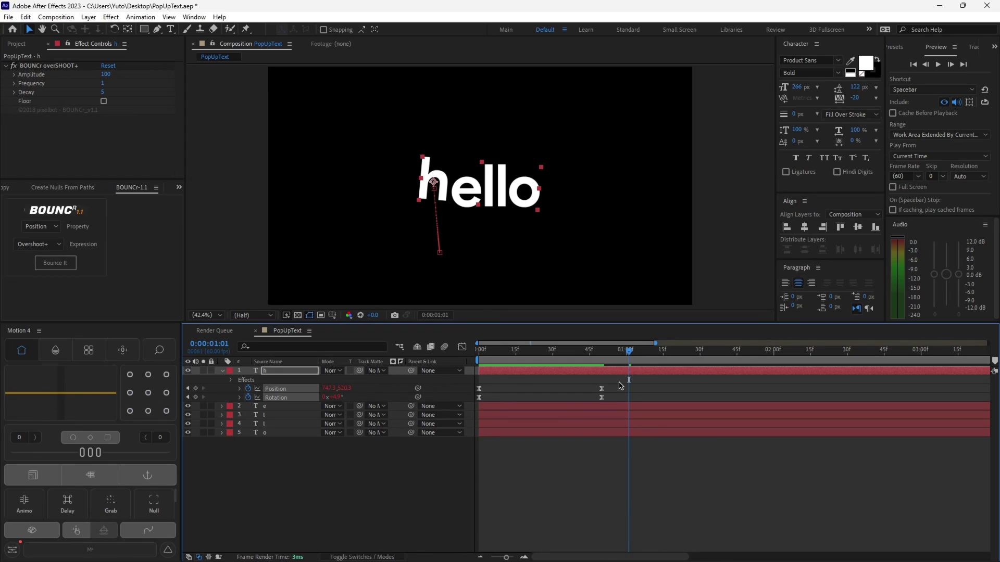
{"action": "left_click_drag", "start_coordinate": [619, 386], "coordinate": [462, 410]}
{"action": "left_click", "coordinate": [461, 347]}
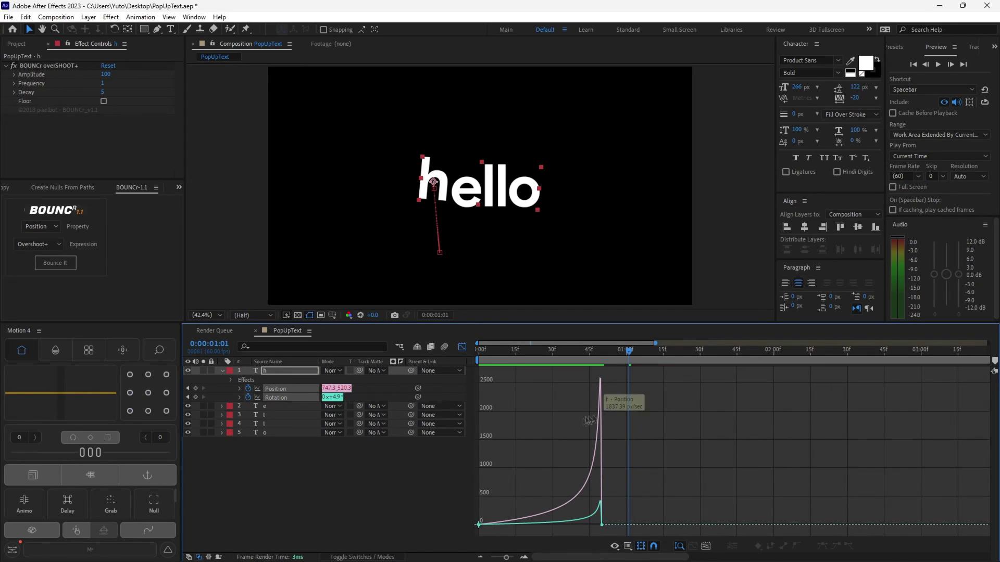
{"action": "left_click", "coordinate": [461, 347]}
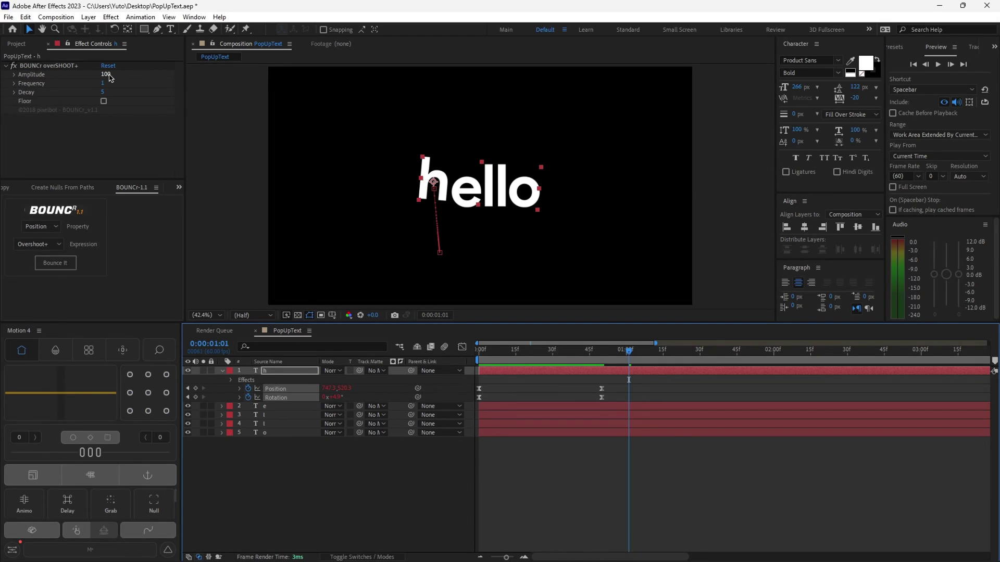
Set the h layer's bounce Amplitude to 70 and preview the animation from the first frame
{"action": "mouse_move", "coordinate": [629, 361]}
{"action": "left_mouse_down"}
{"action": "mouse_move", "coordinate": [567, 362]}
{"action": "mouse_move", "coordinate": [613, 363]}
{"action": "left_mouse_up"}
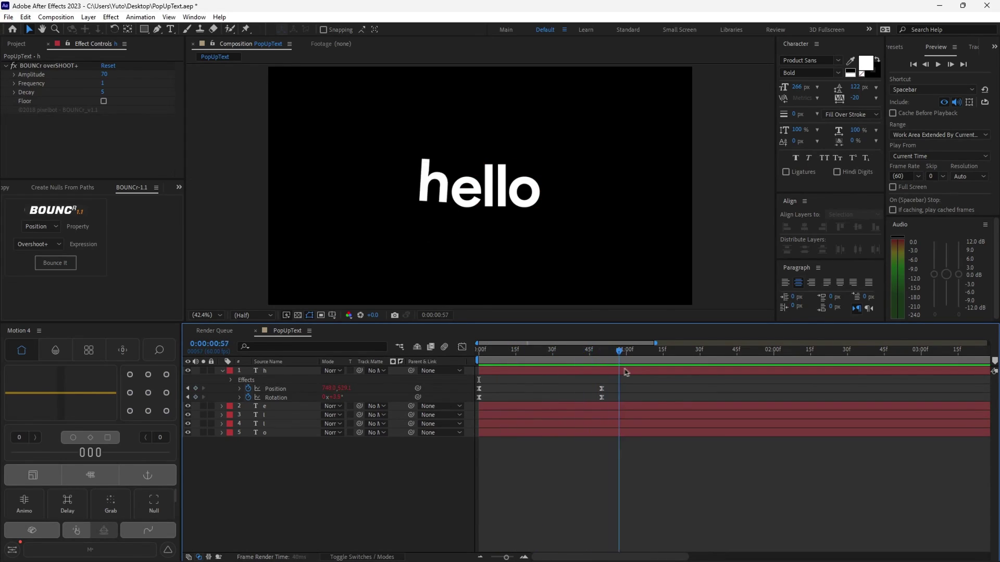
{"action": "left_click_drag", "start_coordinate": [624, 369], "coordinate": [529, 357]}
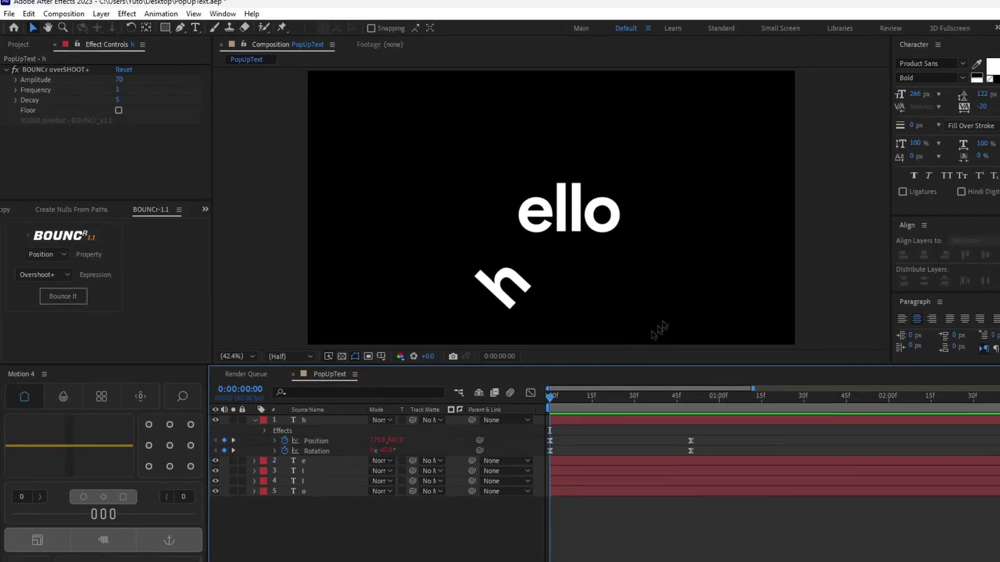
{"action": "key", "text": "space"}
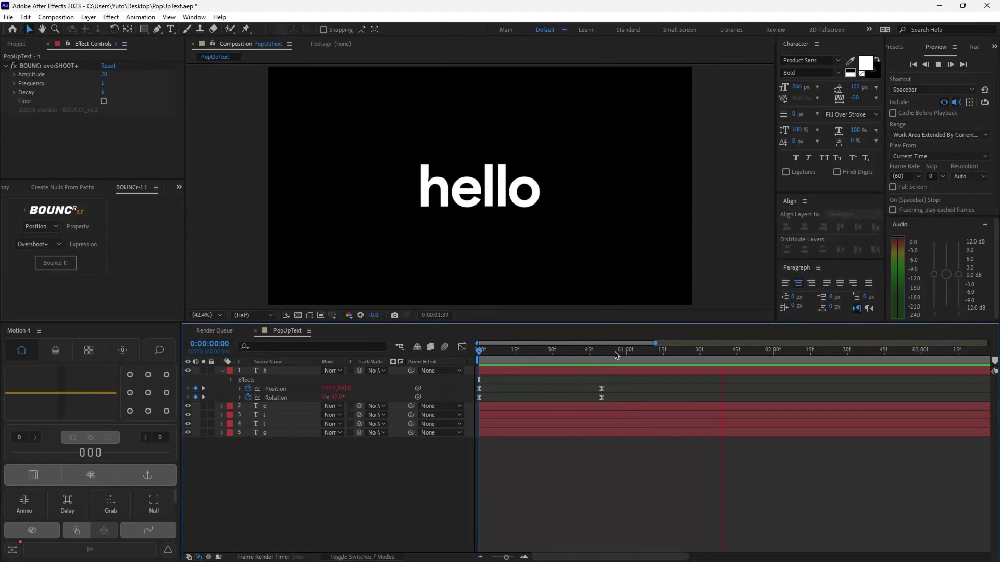
{"action": "key", "text": "space"}
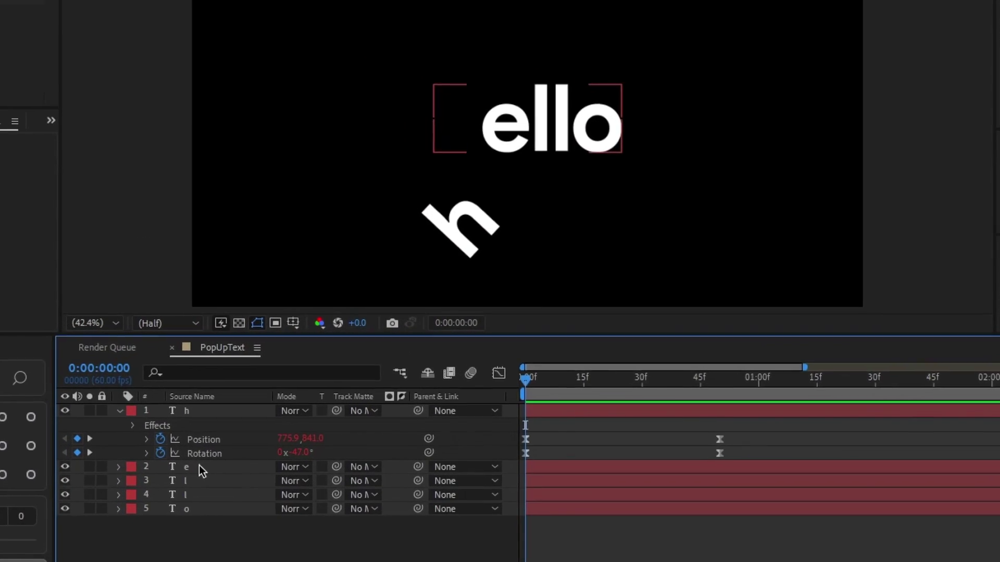
Reveal Position and Rotation on the e layer and add a keyframe for both at 0:00:00:50
{"action": "left_click", "coordinate": [267, 410]}
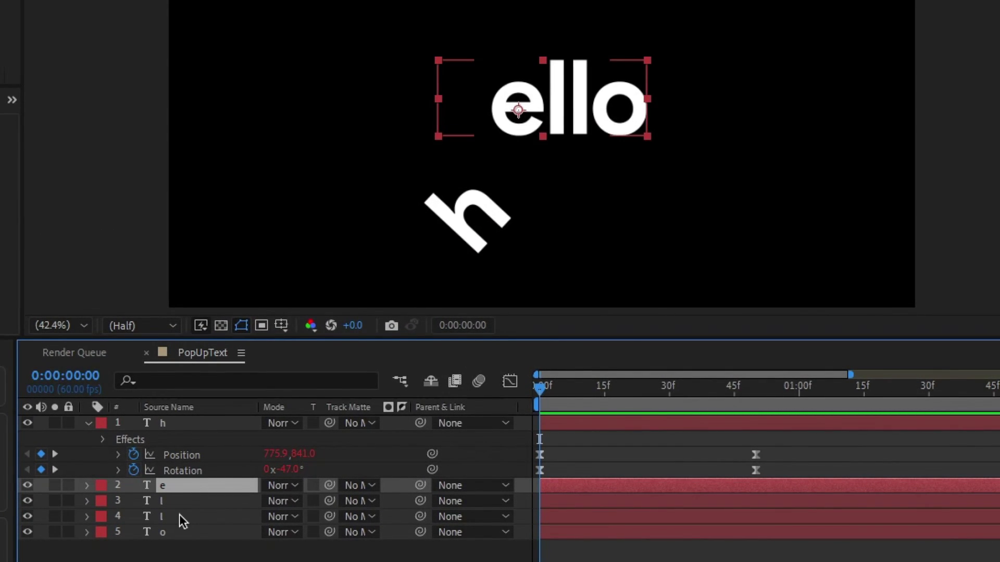
{"action": "key", "text": "p"}
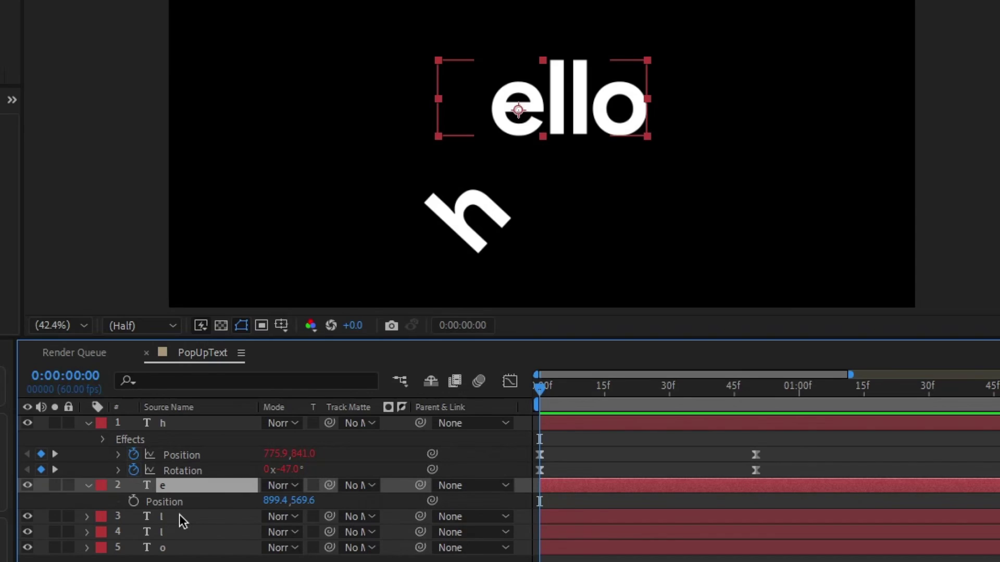
{"action": "key", "text": "shift+r"}
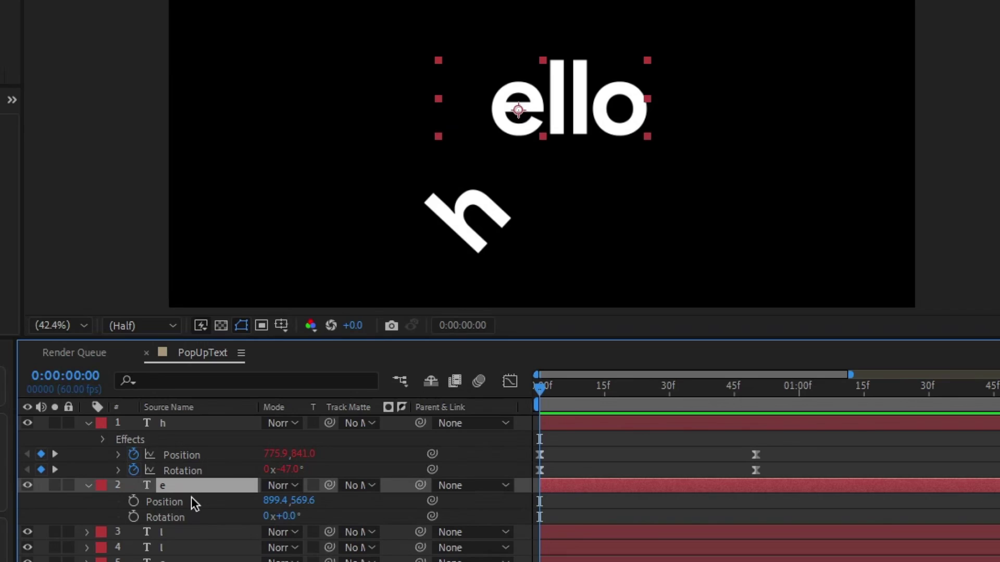
{"action": "key", "text": "shift+s"}
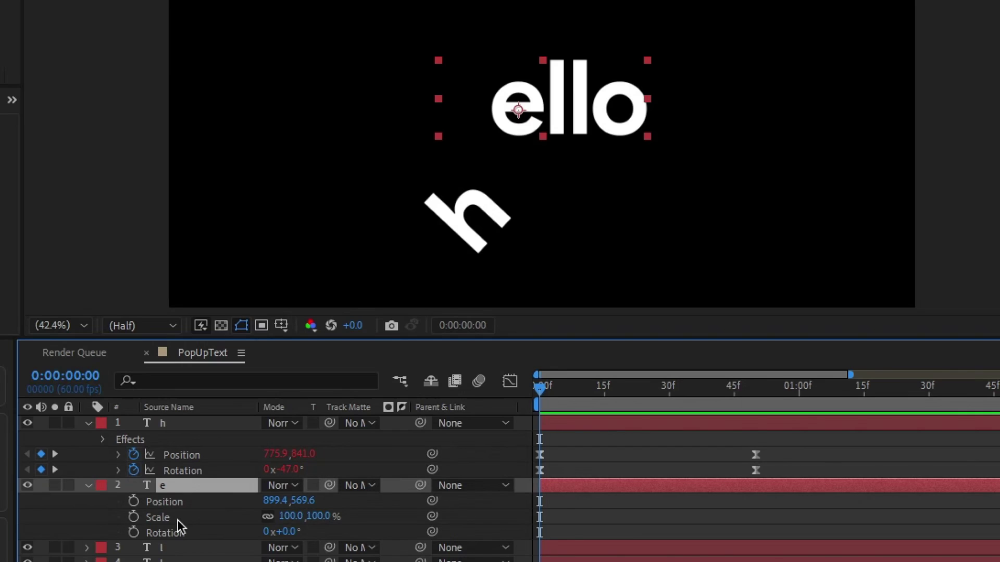
{"action": "key", "text": "shift+s"}
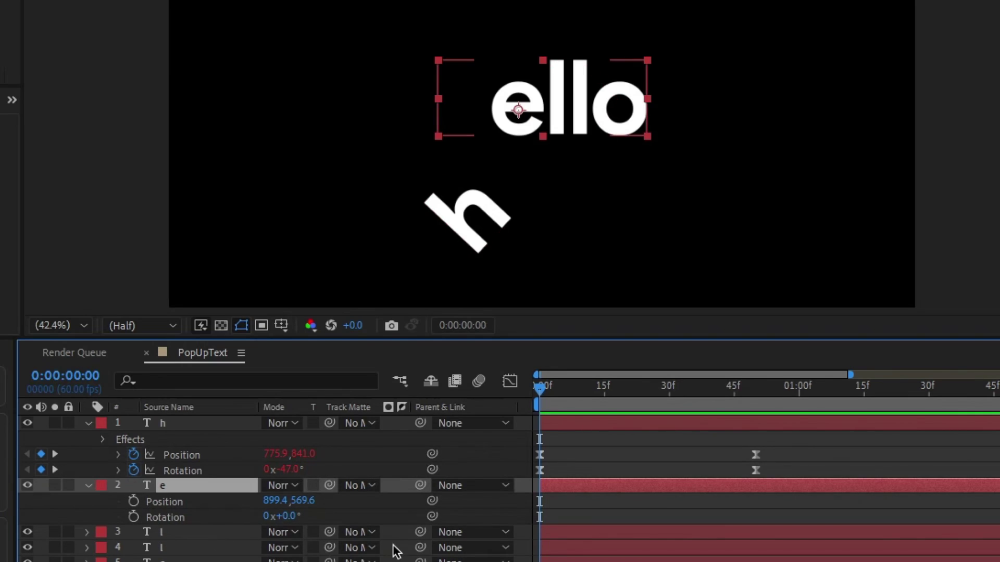
{"action": "left_click_drag", "start_coordinate": [539, 389], "coordinate": [760, 476]}
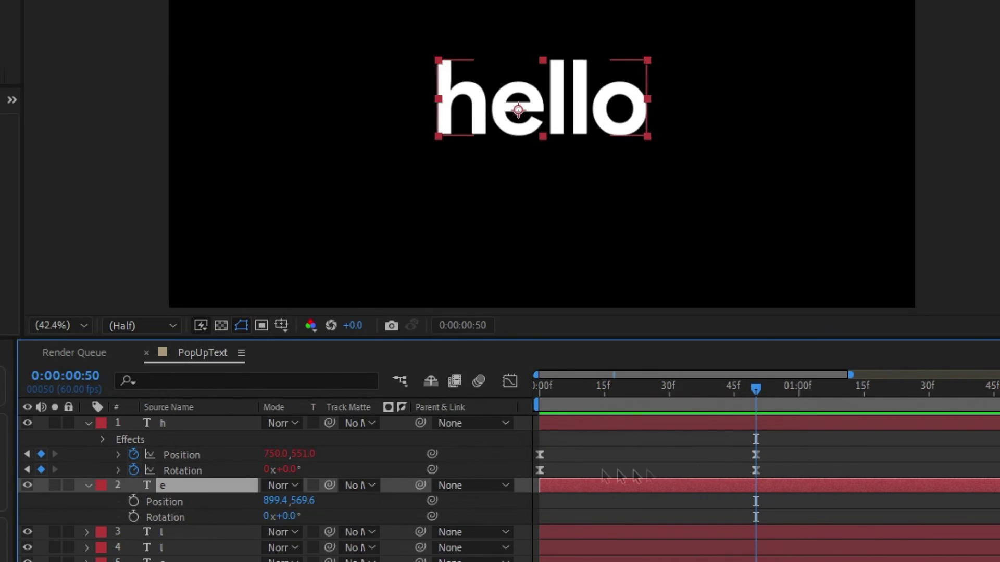
{"action": "left_click", "coordinate": [134, 501]}
{"action": "left_click", "coordinate": [134, 517]}
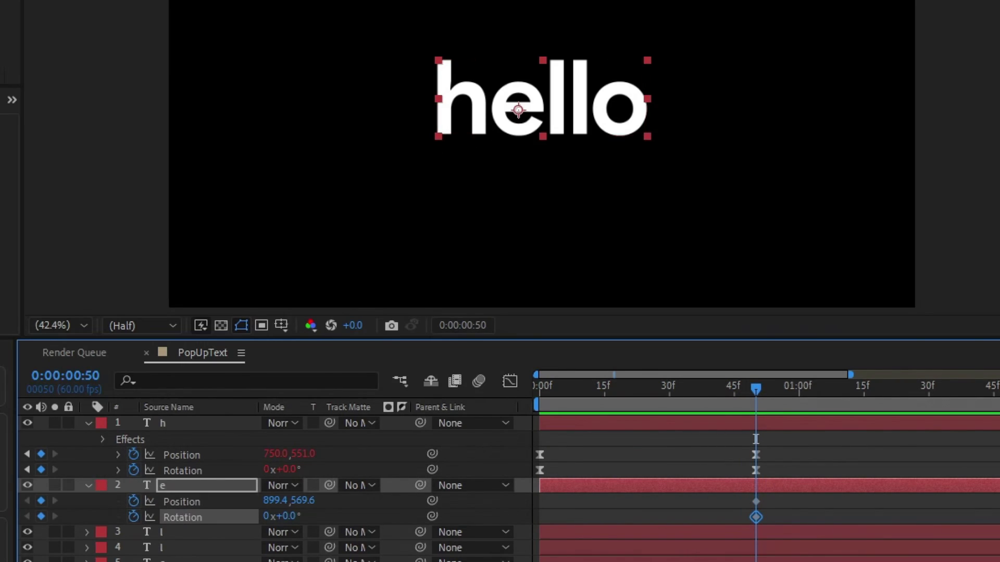
At 0:00:00:00, move the letter e above the word to about 906.4, 350.3 and rotate it 38°
{"action": "key", "text": "F2"}
{"action": "left_click_drag", "start_coordinate": [757, 390], "coordinate": [539, 388]}
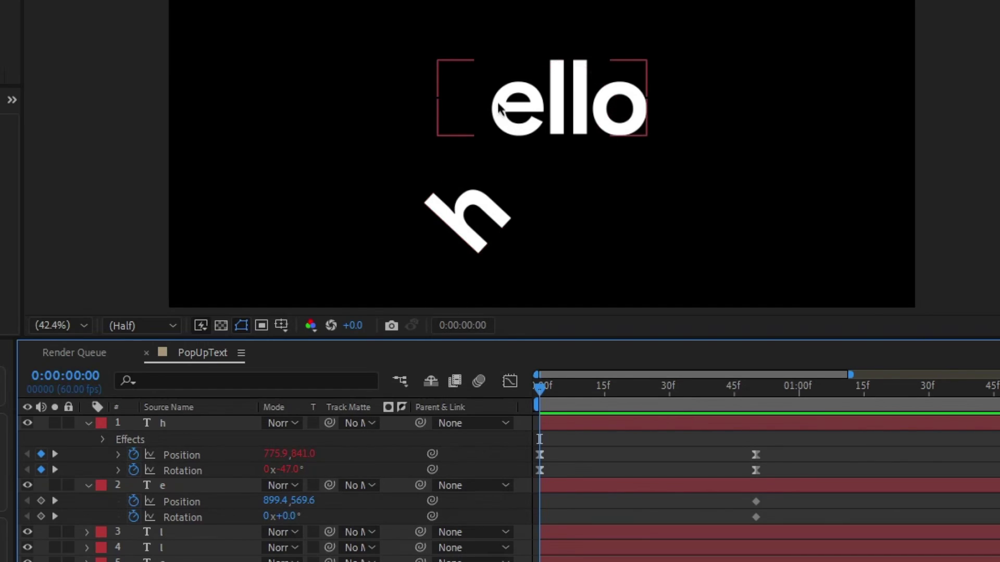
{"action": "left_click_drag", "start_coordinate": [497, 100], "coordinate": [498, 17]}
{"action": "left_click_drag", "start_coordinate": [292, 516], "coordinate": [316, 509]}
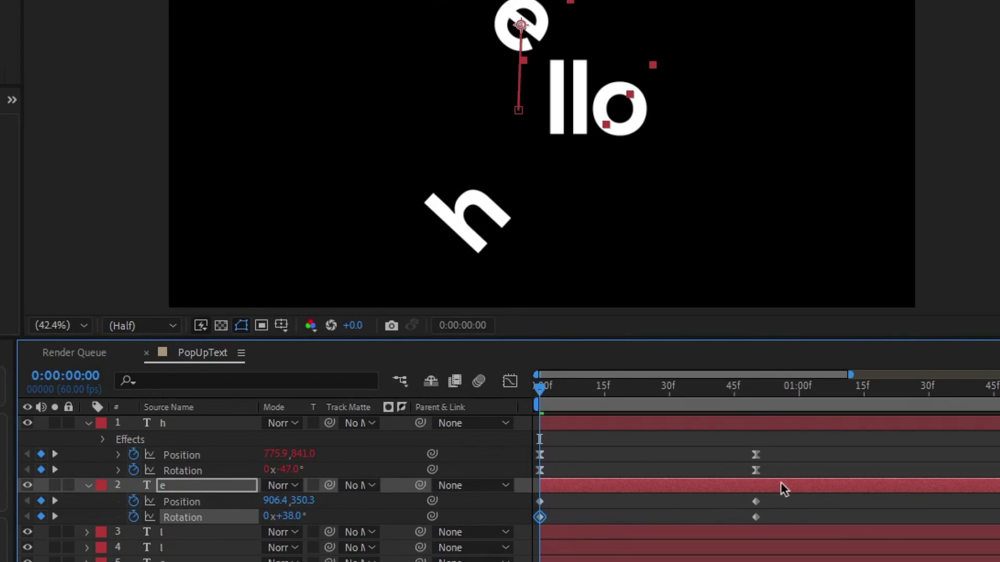
Apply Easy Ease to all Position and Rotation keyframes of the e layer
{"action": "left_click", "coordinate": [786, 506]}
{"action": "left_click_drag", "start_coordinate": [796, 494], "coordinate": [469, 517]}
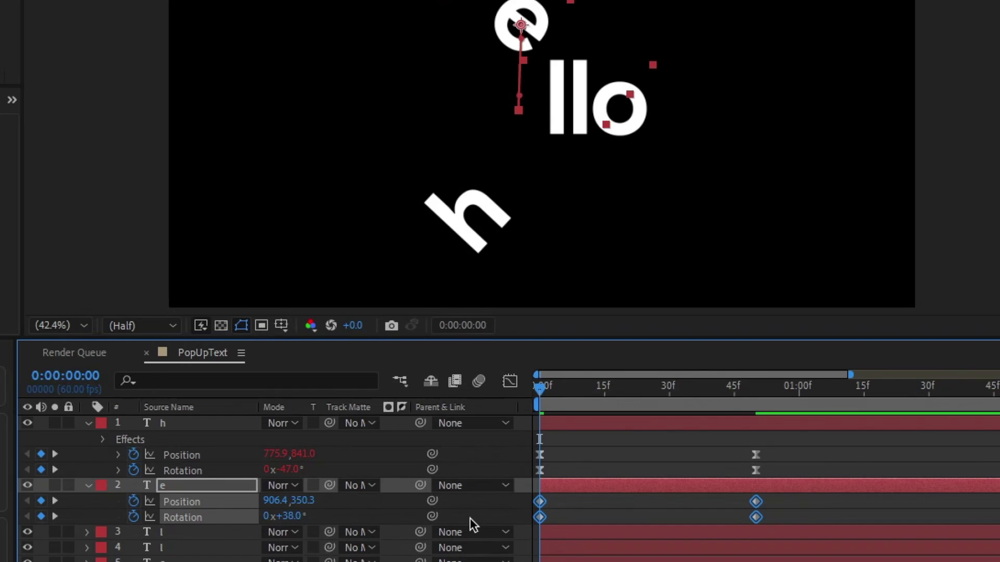
{"action": "key", "text": "F9"}
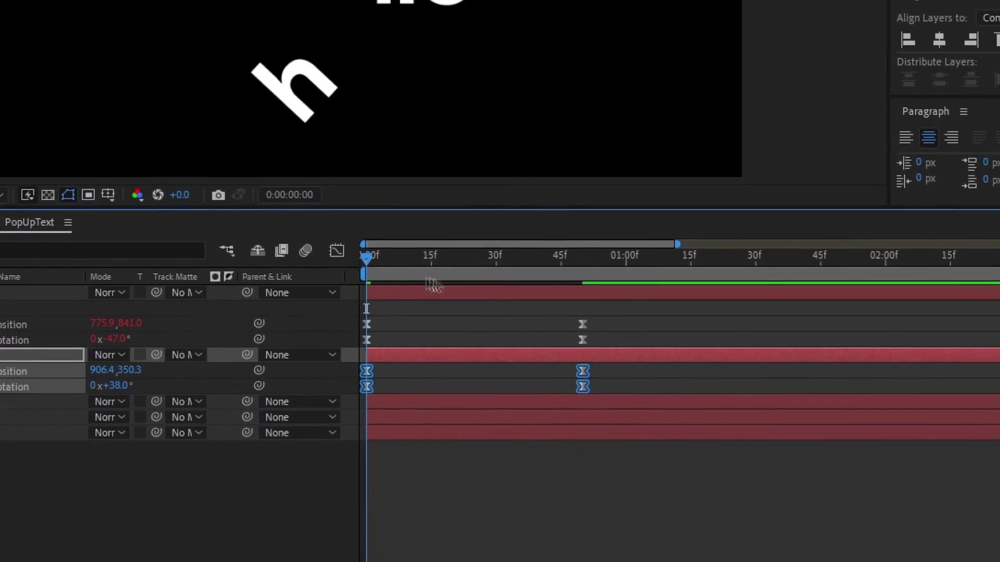
Reshape the e layer's Position and Rotation speed curves so the speed builds slowly and peaks sharply just before 0:00:00:50
{"action": "left_click", "coordinate": [336, 250]}
{"action": "left_click", "coordinate": [541, 536]}
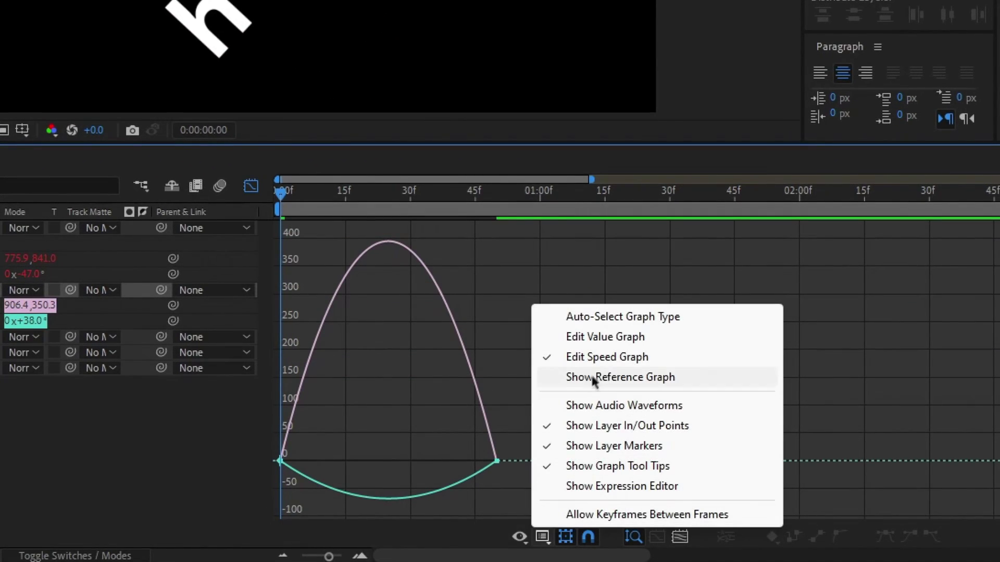
{"action": "left_click", "coordinate": [658, 358]}
{"action": "left_click_drag", "start_coordinate": [538, 405], "coordinate": [267, 495]}
{"action": "key", "text": "minus"}
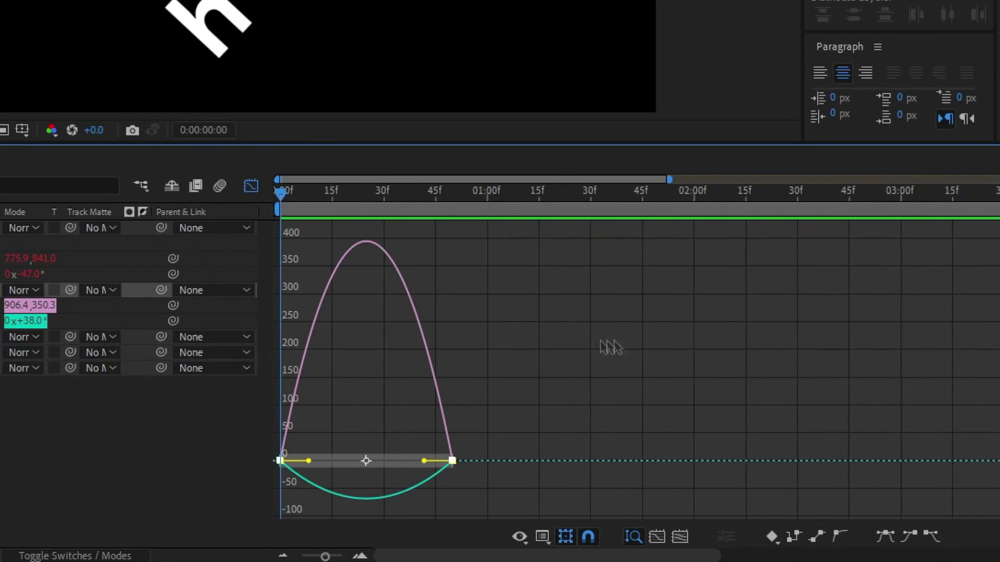
{"action": "scroll", "coordinate": [312, 417], "scroll_direction": "up", "scroll_amount": 6}
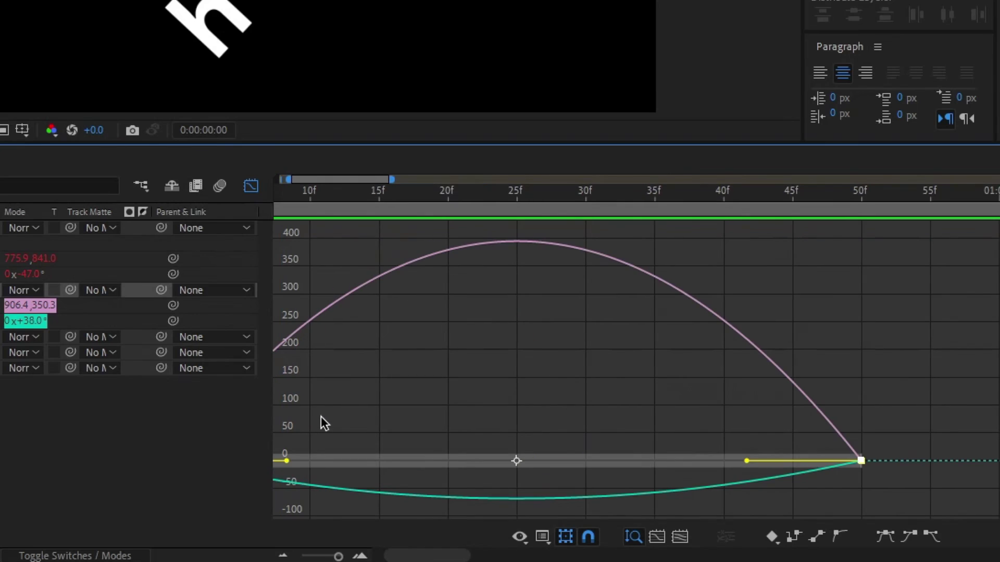
{"action": "scroll", "coordinate": [414, 389], "scroll_direction": "left", "scroll_amount": 3}
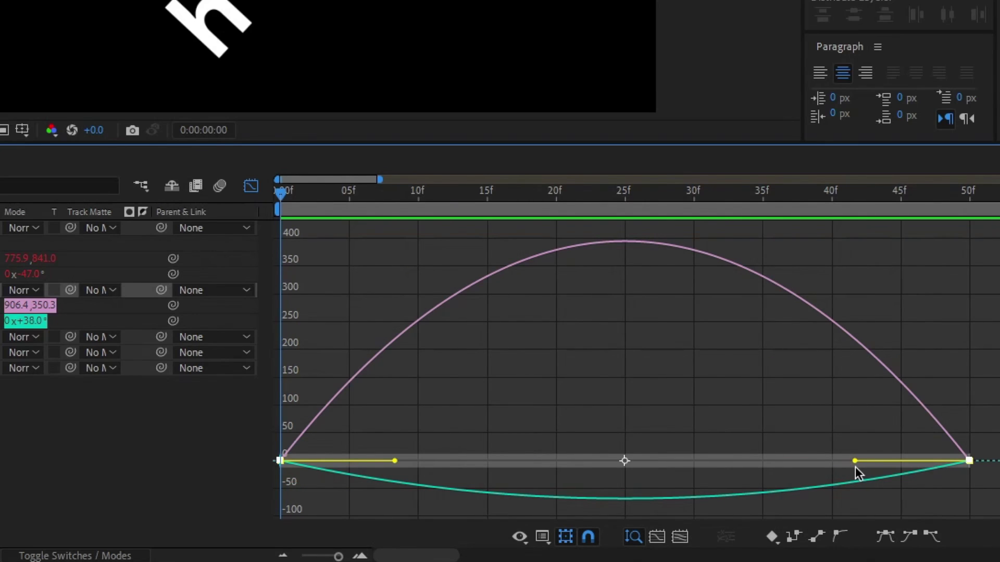
{"action": "left_click_drag", "start_coordinate": [854, 460], "coordinate": [952, 463]}
{"action": "left_click_drag", "start_coordinate": [395, 461], "coordinate": [635, 463]}
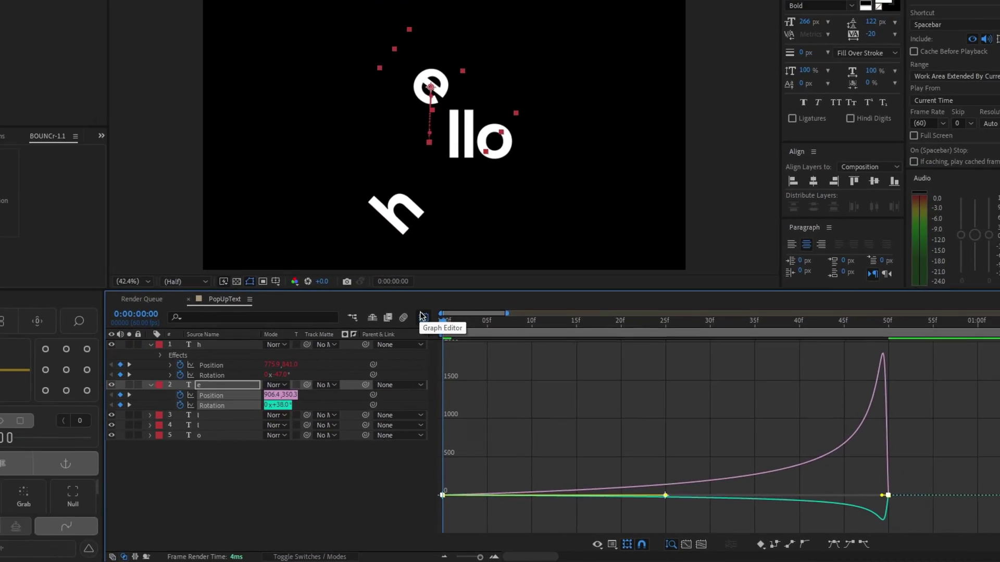
{"action": "left_click", "coordinate": [257, 190]}
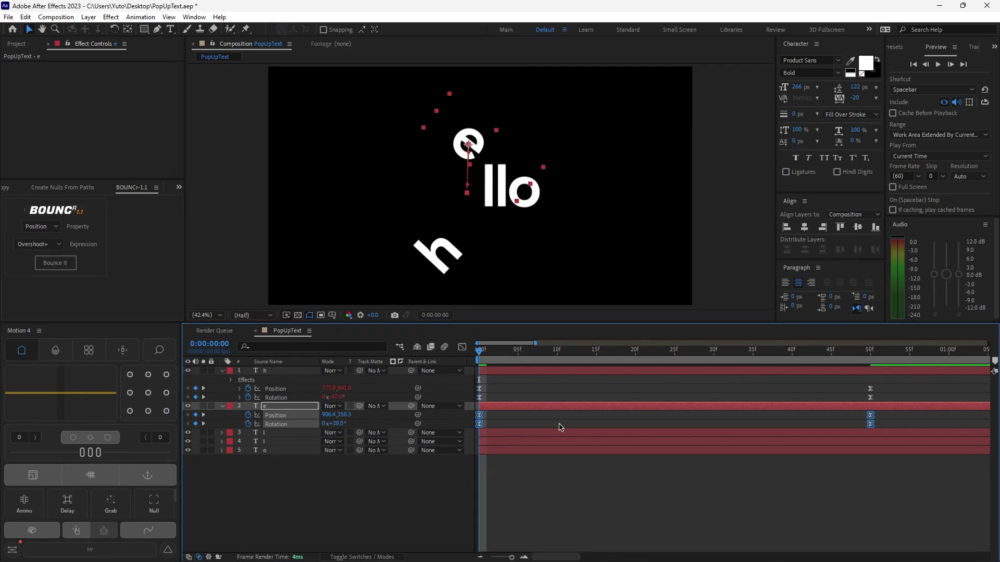
Preview the combined h and e animation from the first frame
{"action": "key", "text": "minus"}
{"action": "key", "text": "space"}
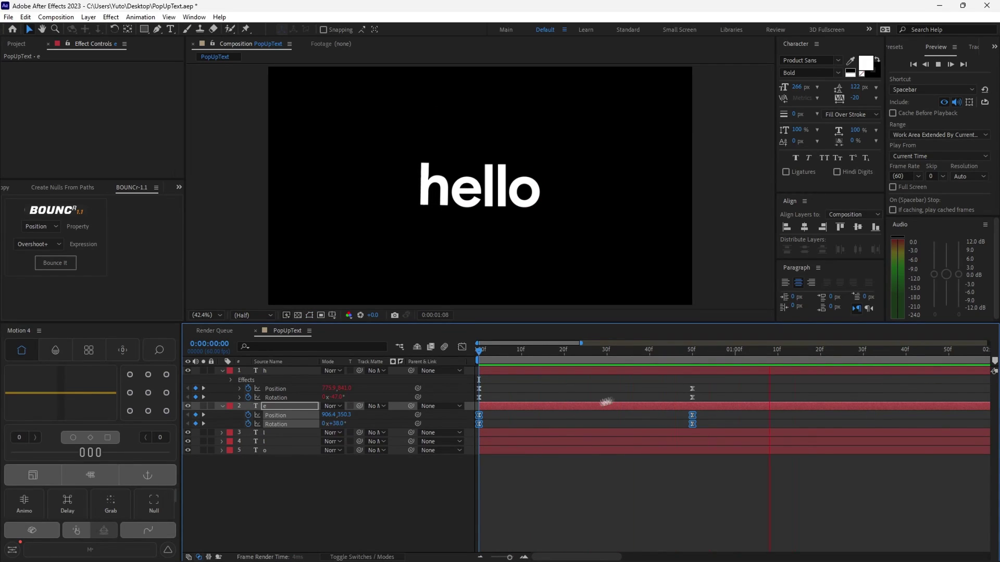
{"action": "key", "text": "space"}
Apply the BOUNCr Overshoot+ expression to the e layer's Position, with its Position and Rotation keyframes selected
{"action": "key", "text": "minus"}
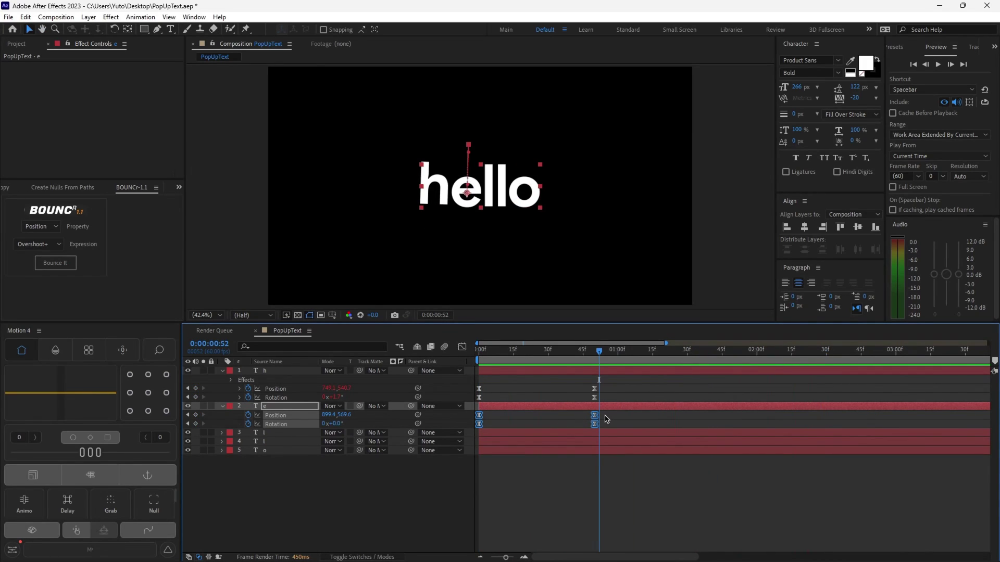
{"action": "left_click_drag", "start_coordinate": [612, 411], "coordinate": [465, 430]}
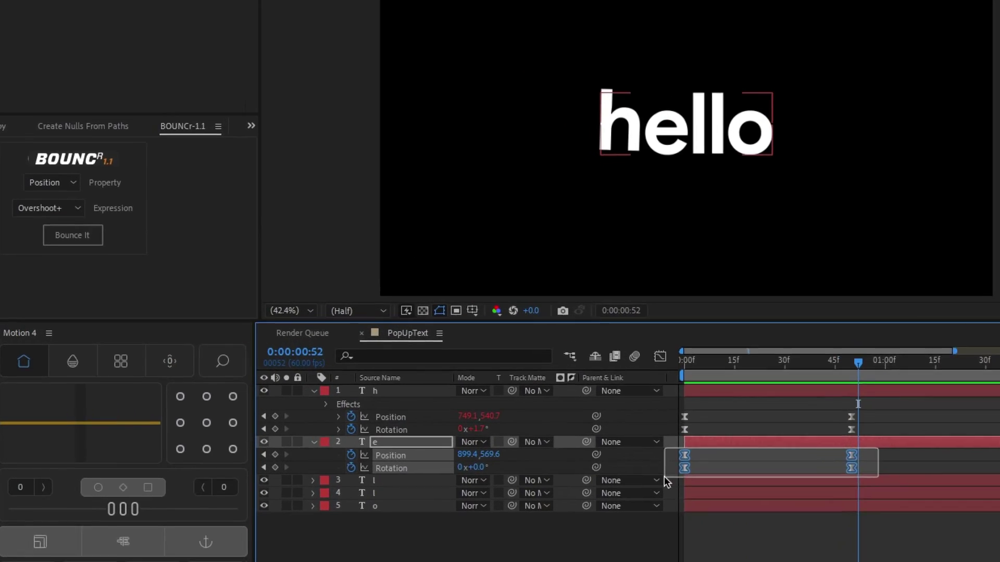
{"action": "left_click_drag", "start_coordinate": [664, 476], "coordinate": [664, 477]}
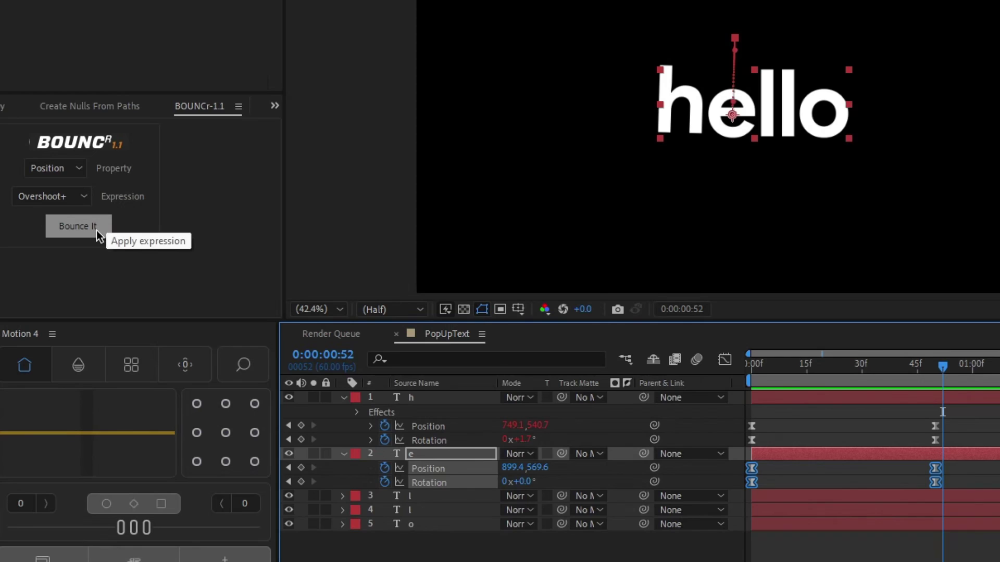
{"action": "left_click", "coordinate": [78, 226]}
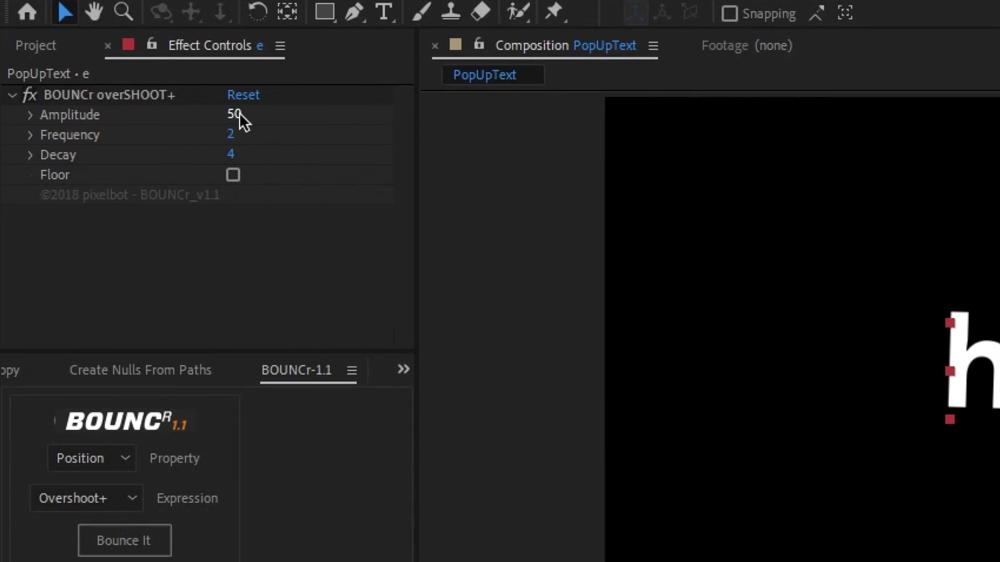
Set the e layer's bounce Amplitude to 70, Frequency to 1 and Decay to 5
{"action": "left_click", "coordinate": [239, 113]}
{"action": "key", "text": "Tab"}
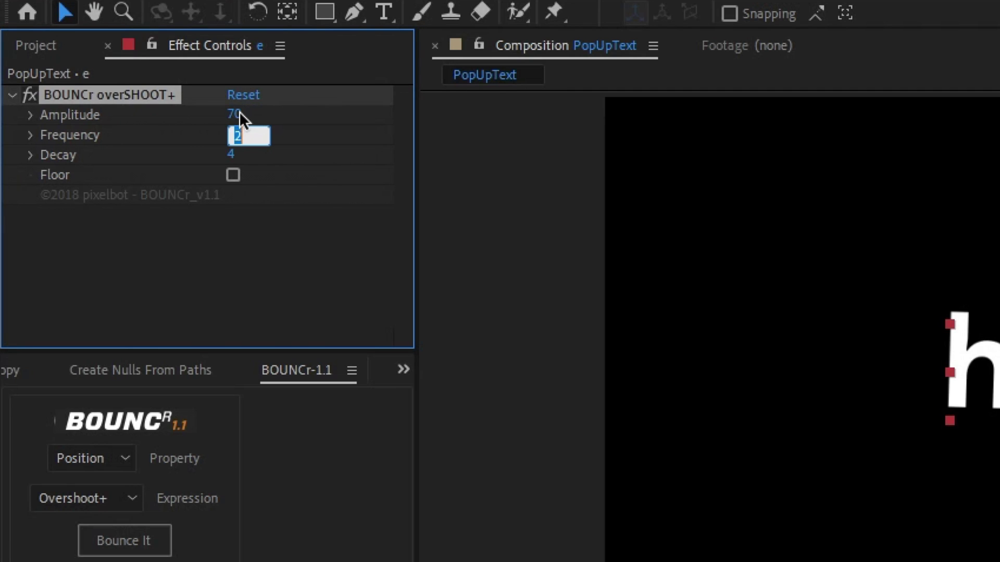
{"action": "type", "text": "1"}
{"action": "key", "text": "Return"}
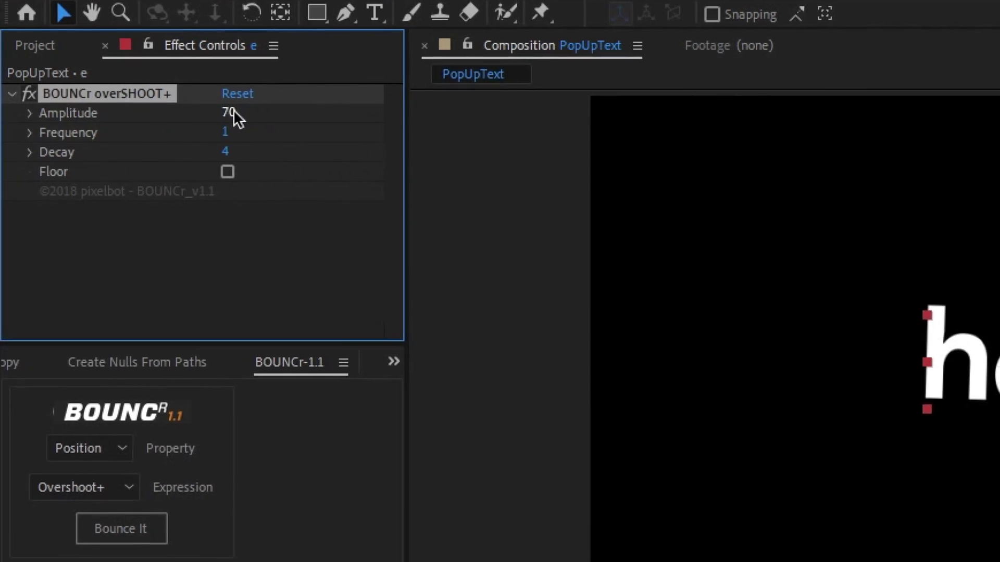
{"action": "left_click_drag", "start_coordinate": [198, 138], "coordinate": [203, 139]}
Play the animation from 0:00:00:00 to check the bounce on the letter e
{"action": "left_click_drag", "start_coordinate": [705, 410], "coordinate": [564, 410]}
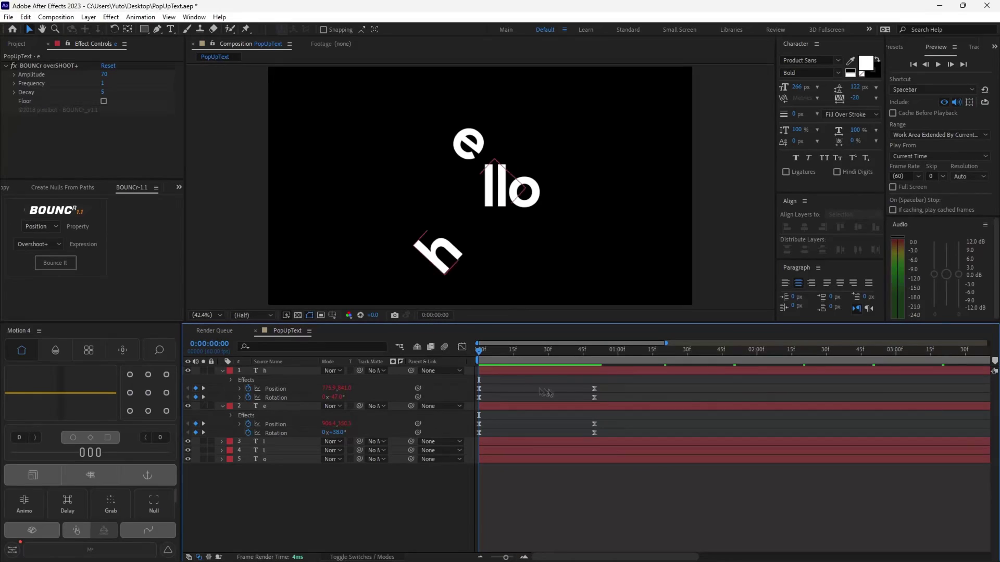
{"action": "key", "text": "space"}
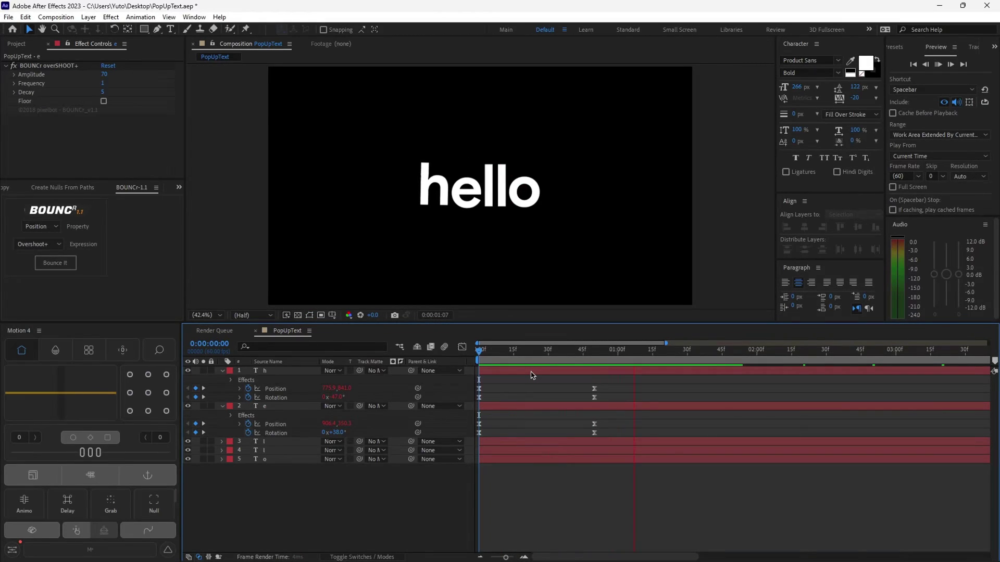
{"action": "key", "text": "space"}
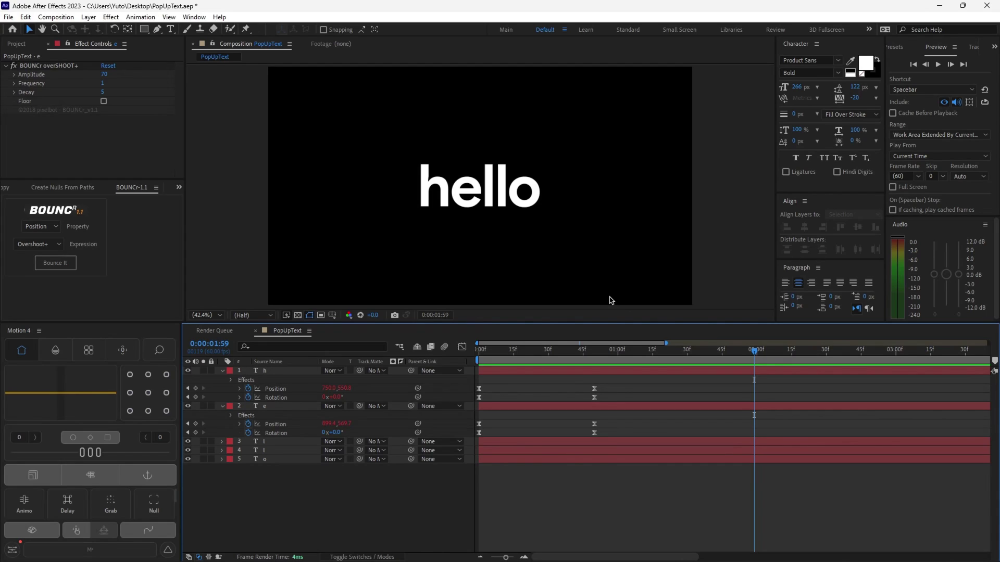
Deselect the layers, take the Pen tool and set its stroke colour to red, FF0000
{"action": "left_click", "coordinate": [565, 91]}
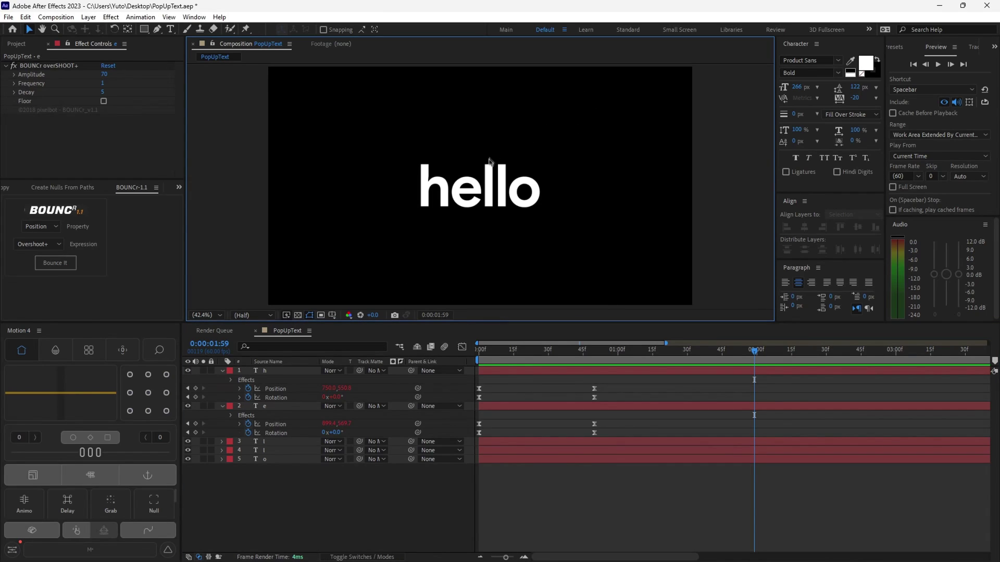
{"action": "scroll", "coordinate": [490, 172], "scroll_direction": "up", "scroll_amount": 3}
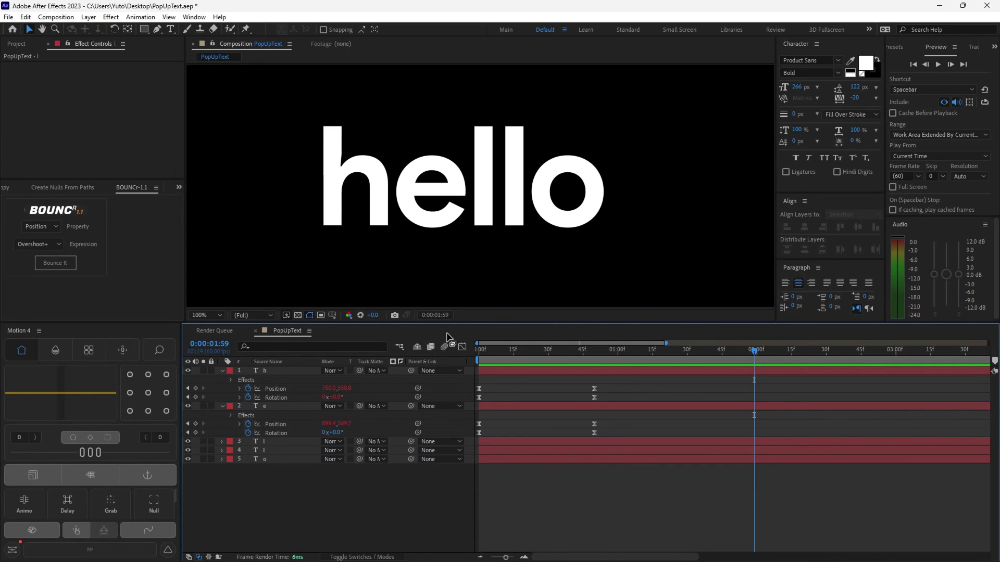
{"action": "key", "text": "g"}
{"action": "key", "text": "shift+slash"}
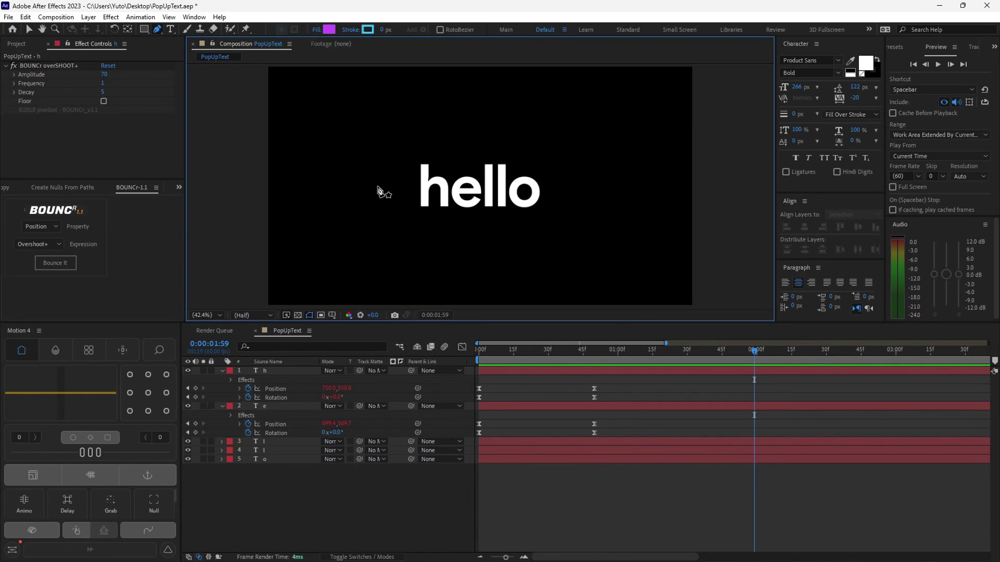
{"action": "left_click", "coordinate": [369, 30]}
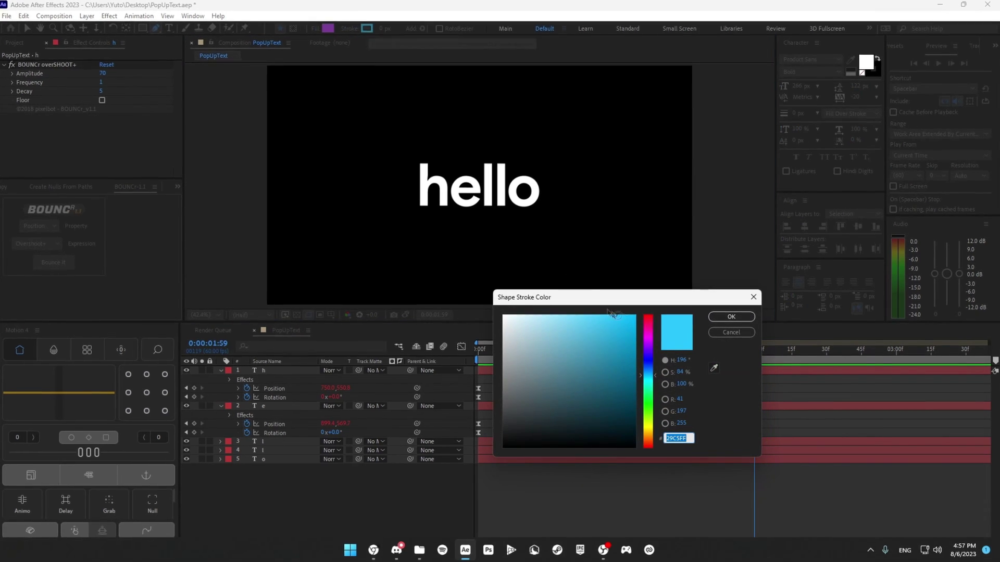
{"action": "left_click_drag", "start_coordinate": [649, 384], "coordinate": [653, 293]}
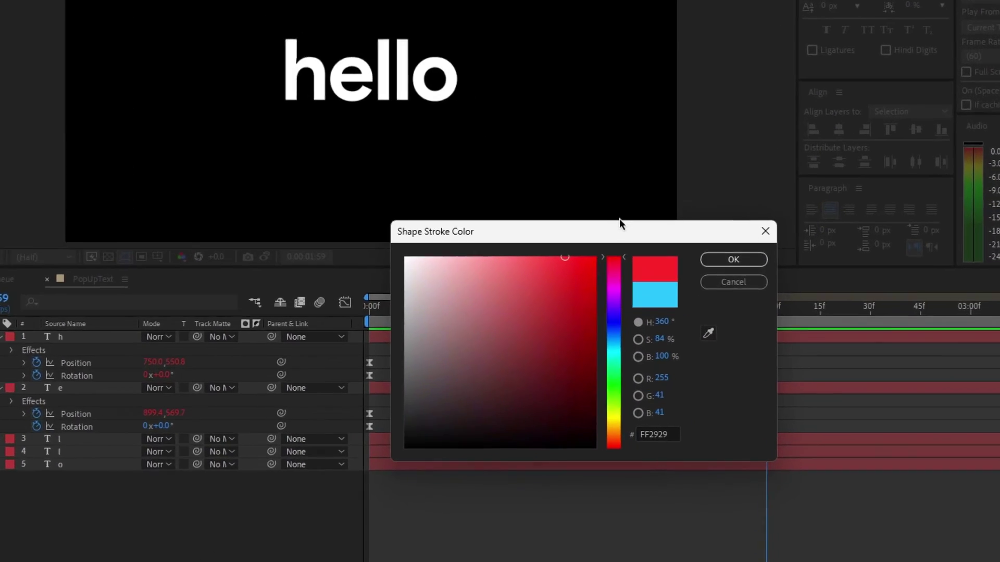
{"action": "left_click_drag", "start_coordinate": [619, 224], "coordinate": [657, 210]}
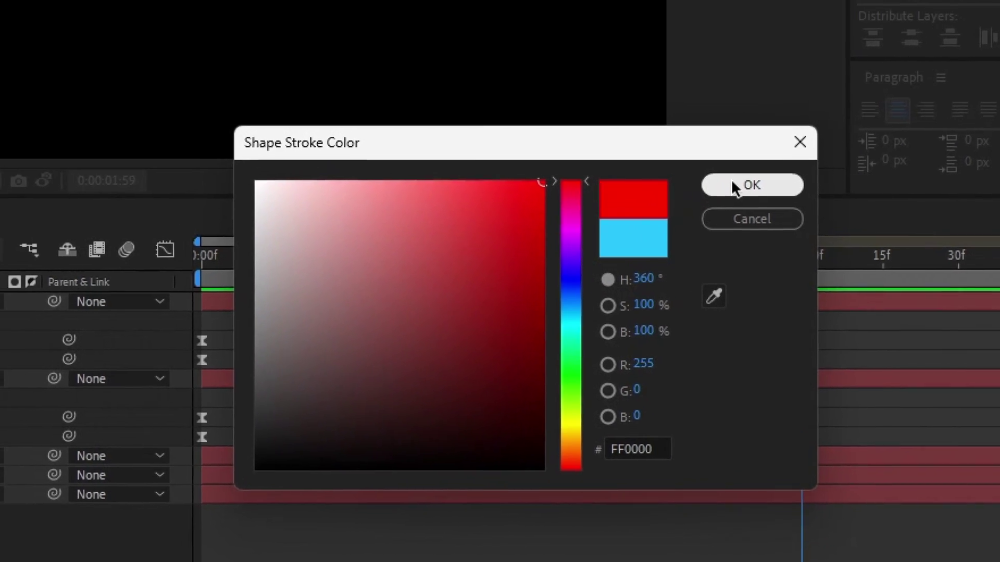
{"action": "left_click", "coordinate": [723, 152]}
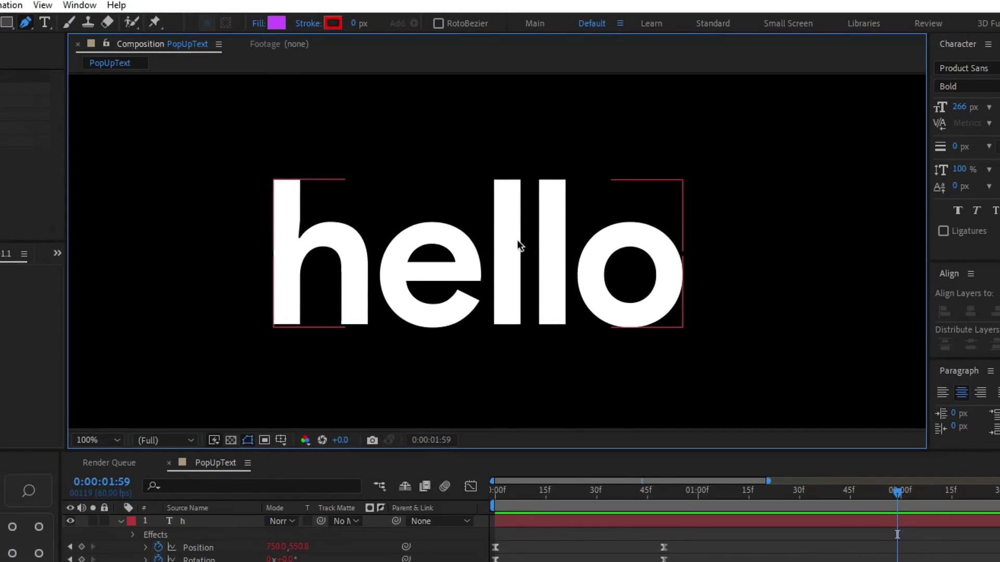
Draw a straight vertical path through the first l from its base to its top and set its stroke width to 37 px
{"action": "scroll", "coordinate": [453, 166], "scroll_direction": "up", "scroll_amount": 1}
{"action": "left_click_drag", "start_coordinate": [554, 314], "coordinate": [529, 290]}
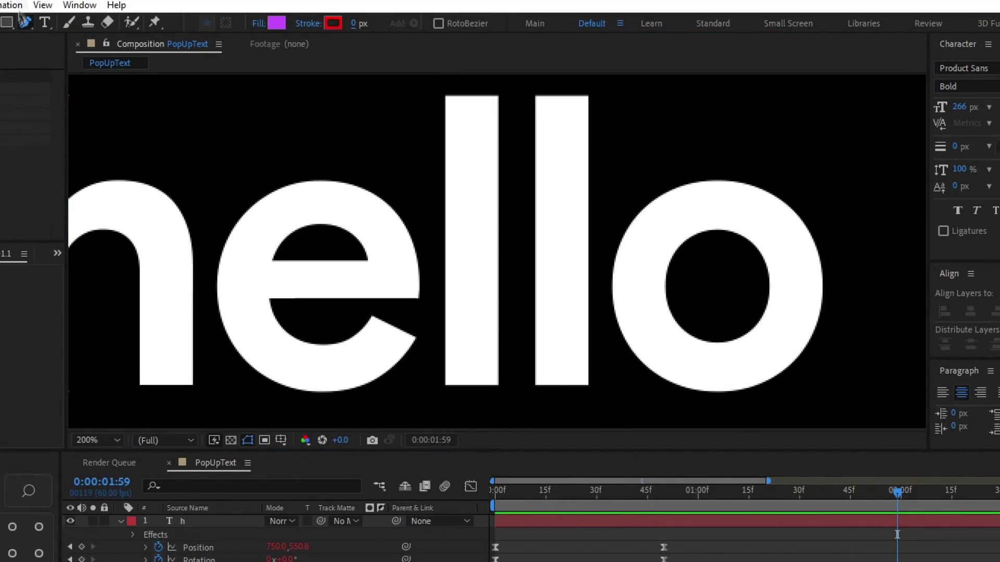
{"action": "left_click", "coordinate": [470, 388]}
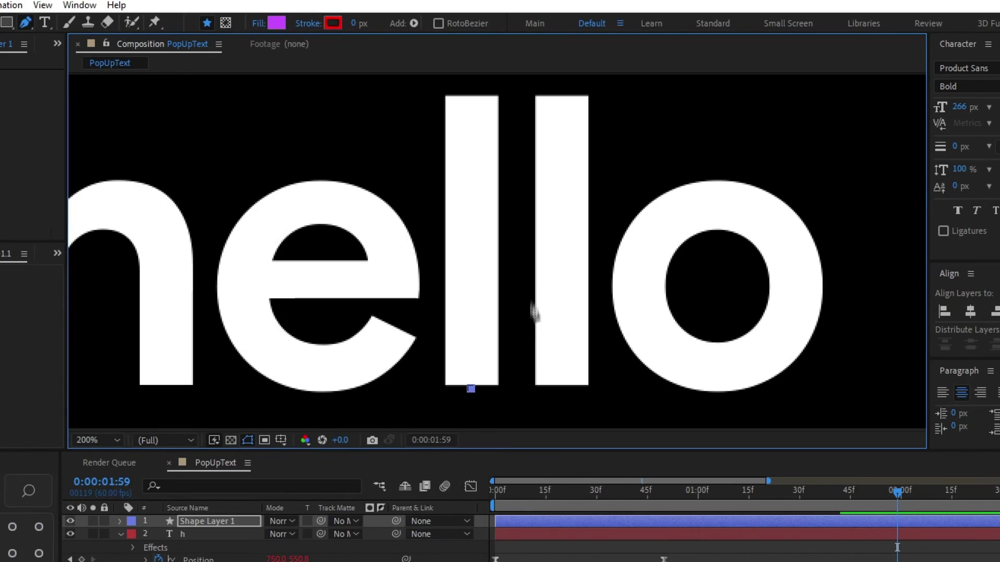
{"action": "left_click", "coordinate": [470, 95]}
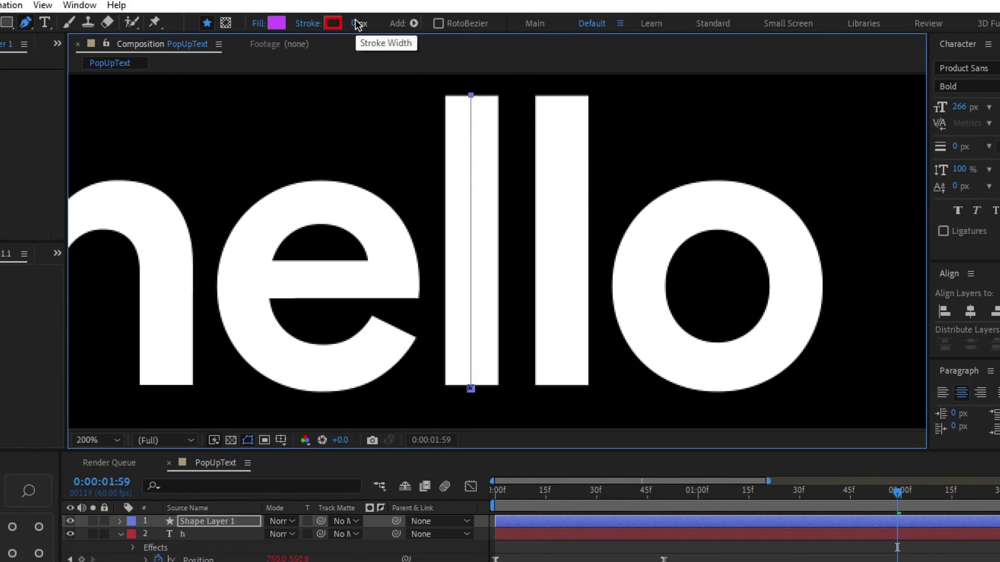
{"action": "left_click_drag", "start_coordinate": [358, 24], "coordinate": [387, 23]}
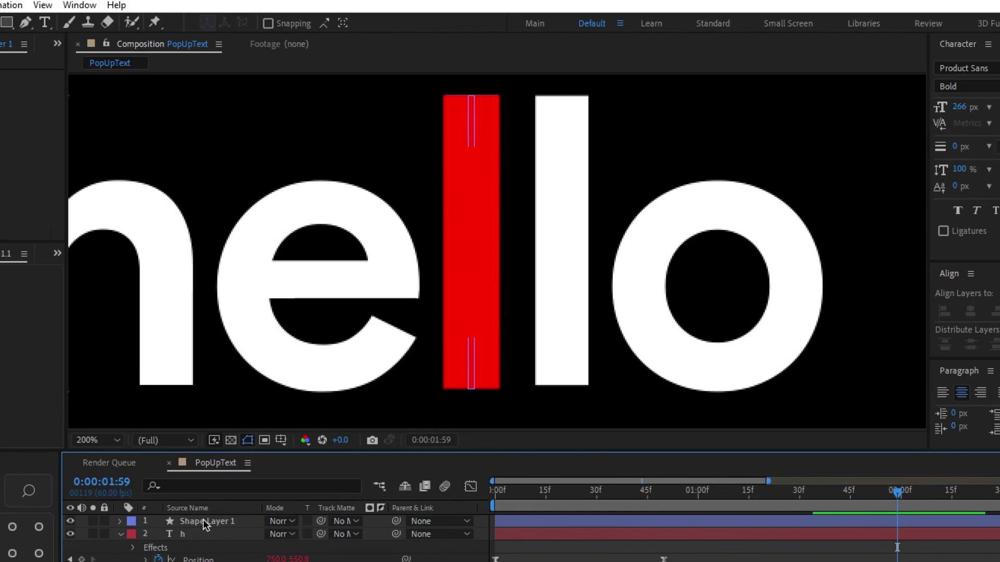
Add Trim Paths to the red stroke's shape layer and reveal its properties
{"action": "left_click", "coordinate": [207, 522]}
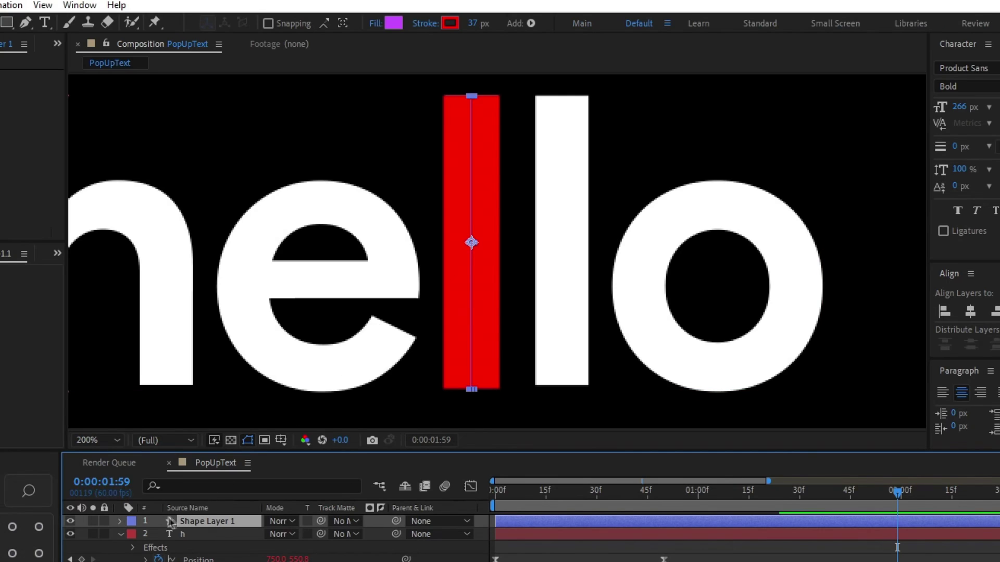
{"action": "left_click", "coordinate": [120, 521]}
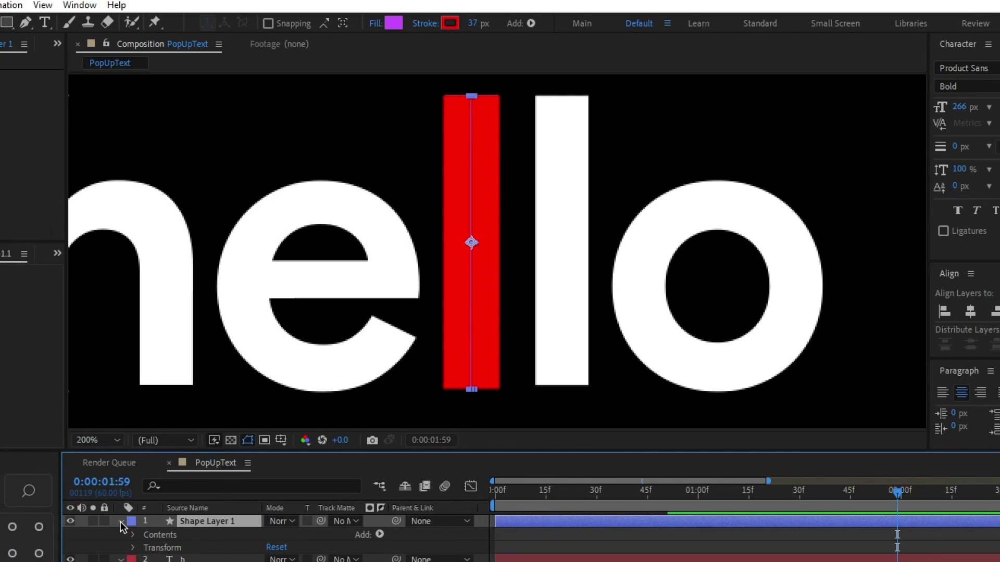
{"action": "left_click", "coordinate": [379, 534]}
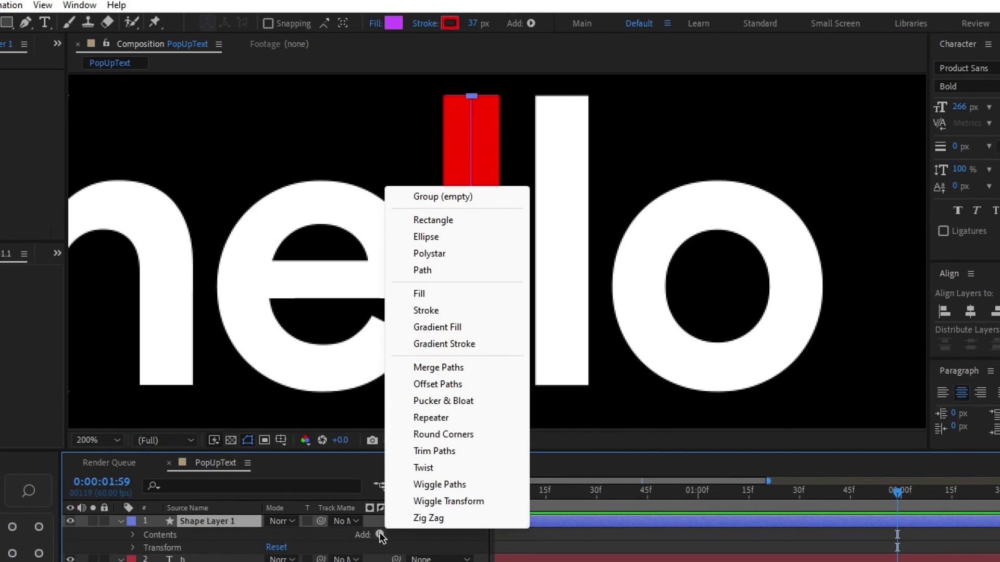
{"action": "left_click", "coordinate": [483, 449]}
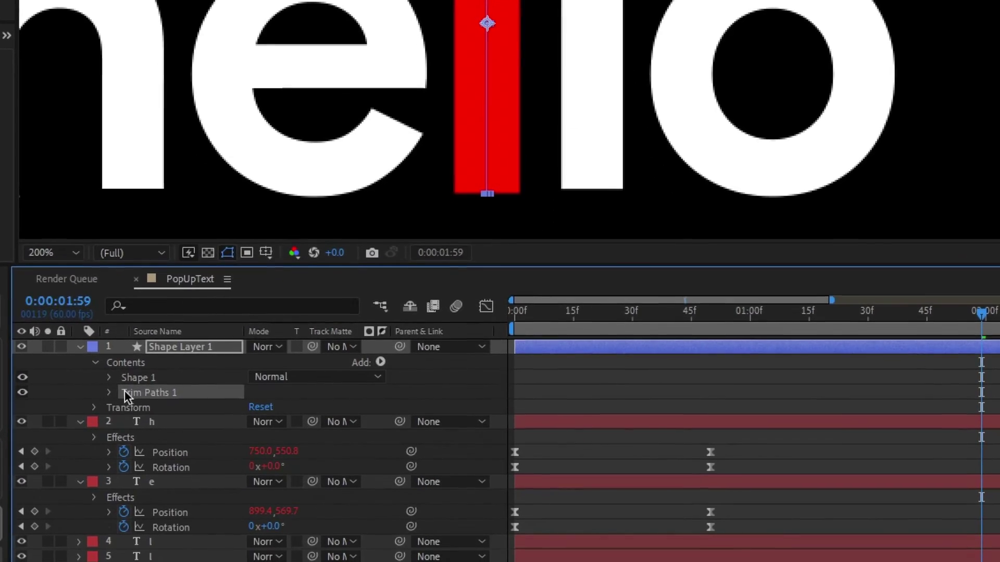
{"action": "left_click", "coordinate": [108, 392]}
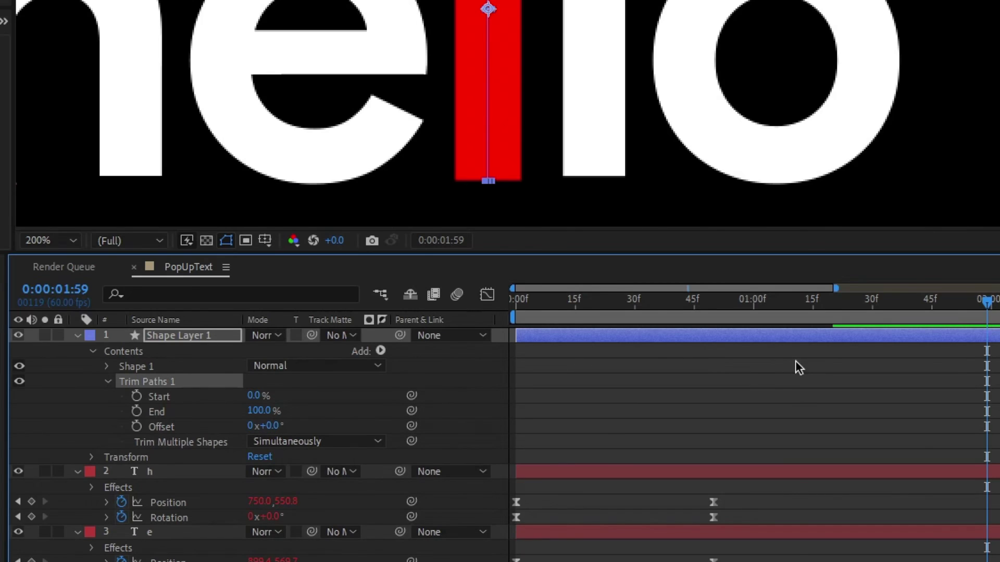
At 0:00:00:00, set the Trim Paths End to 0% and add a keyframe for it
{"action": "key", "text": "minus"}
{"action": "left_click_drag", "start_coordinate": [542, 305], "coordinate": [513, 303]}
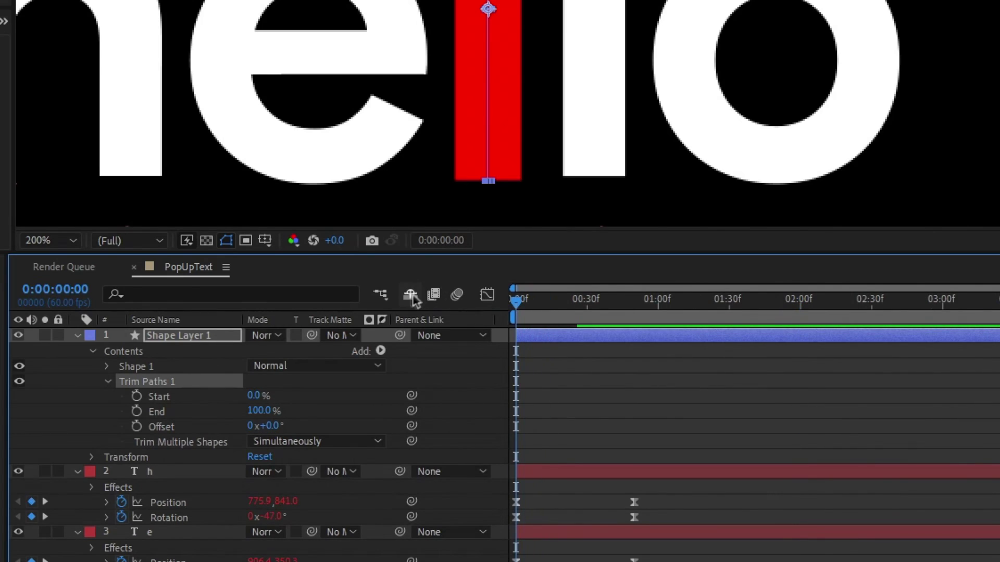
{"action": "left_click", "coordinate": [263, 417]}
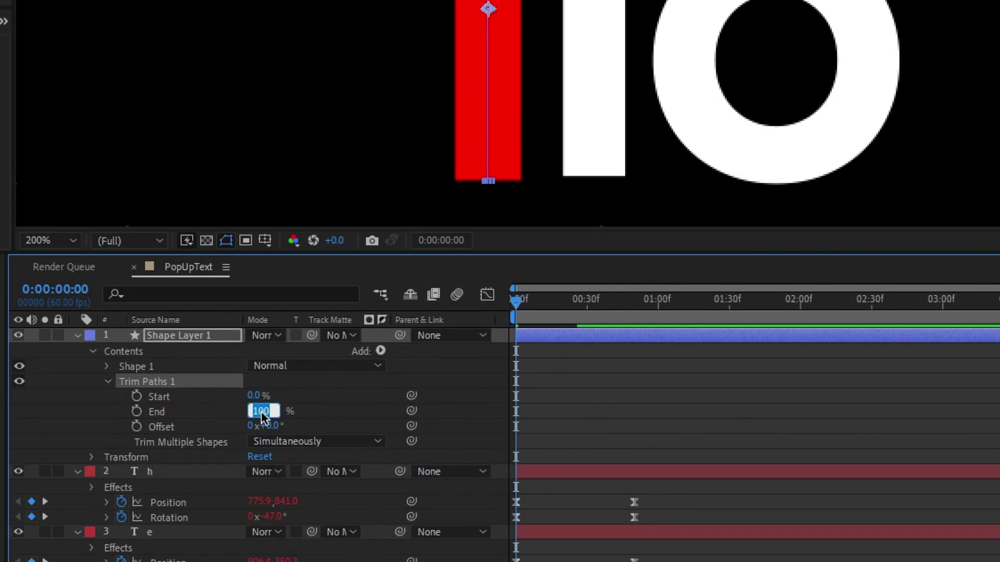
{"action": "type", "text": "0"}
{"action": "left_click", "coordinate": [156, 411]}
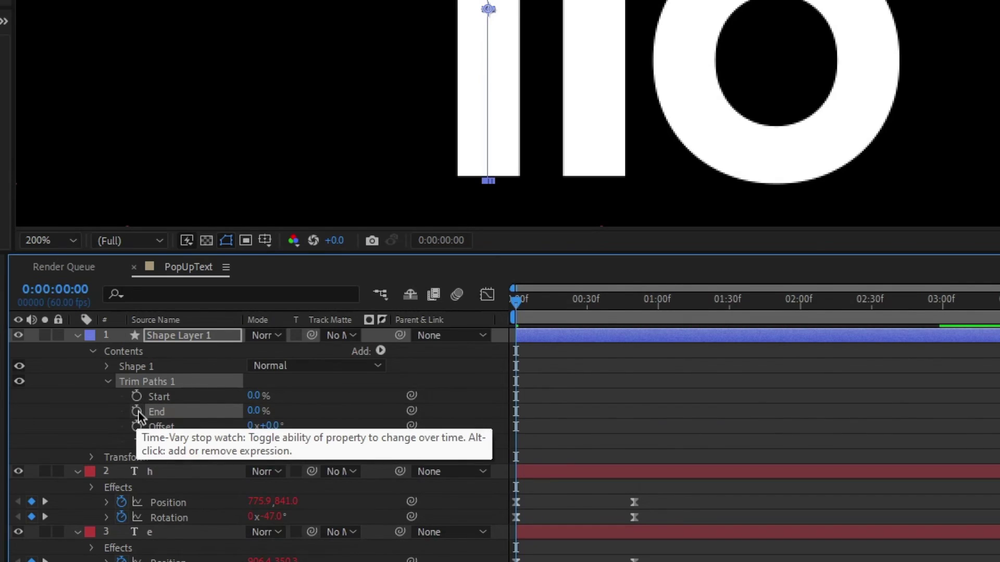
{"action": "left_click", "coordinate": [136, 411]}
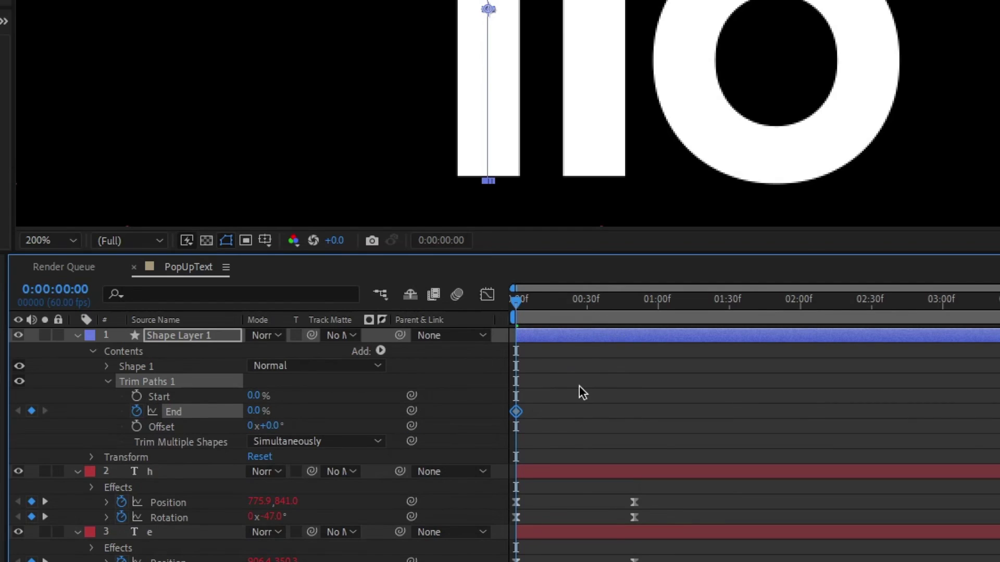
At 0:00:00:50, set the Trim Paths End to 100% and preview the stroke drawing over the first l
{"action": "left_click_drag", "start_coordinate": [528, 310], "coordinate": [634, 339]}
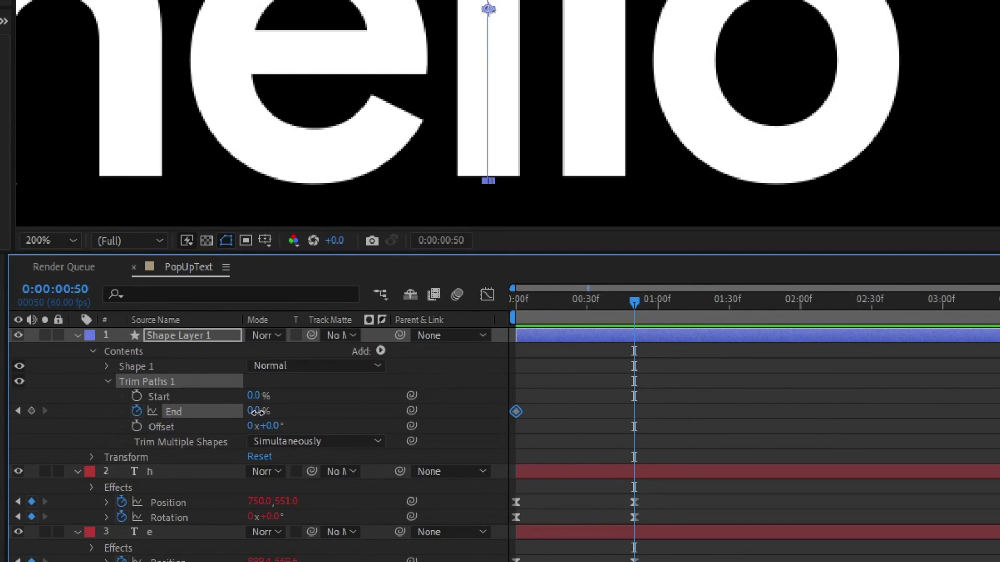
{"action": "left_click_drag", "start_coordinate": [258, 413], "coordinate": [365, 409]}
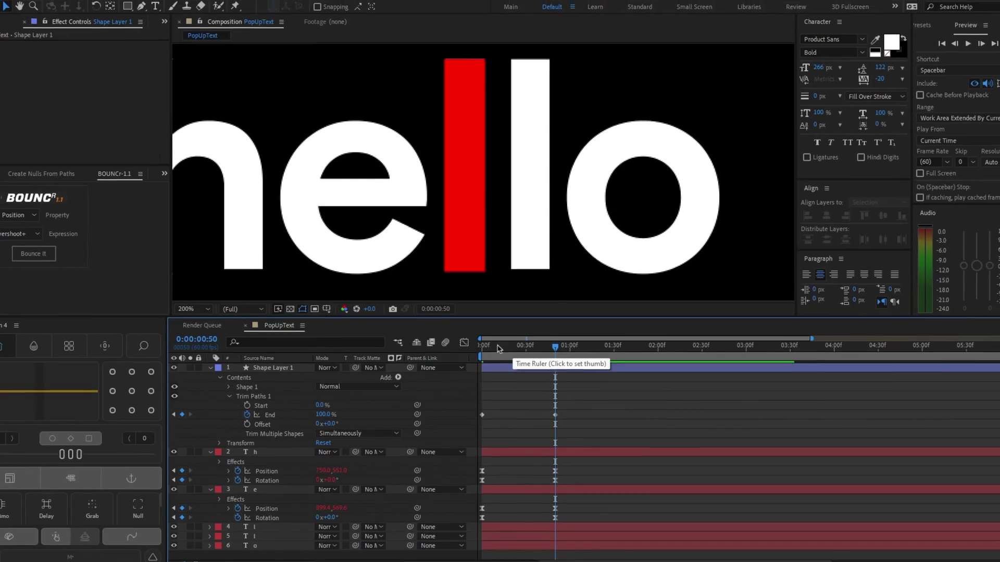
{"action": "key", "text": "Home"}
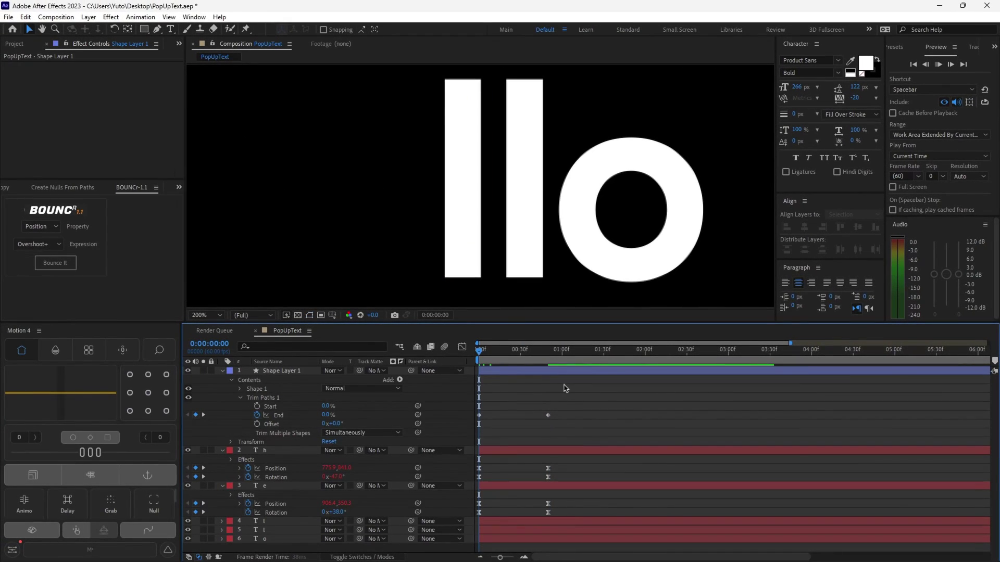
{"action": "key", "text": "space"}
{"action": "mouse_move", "coordinate": [541, 353]}
{"action": "left_mouse_down"}
{"action": "mouse_move", "coordinate": [511, 353]}
{"action": "mouse_move", "coordinate": [531, 355]}
{"action": "left_mouse_up"}
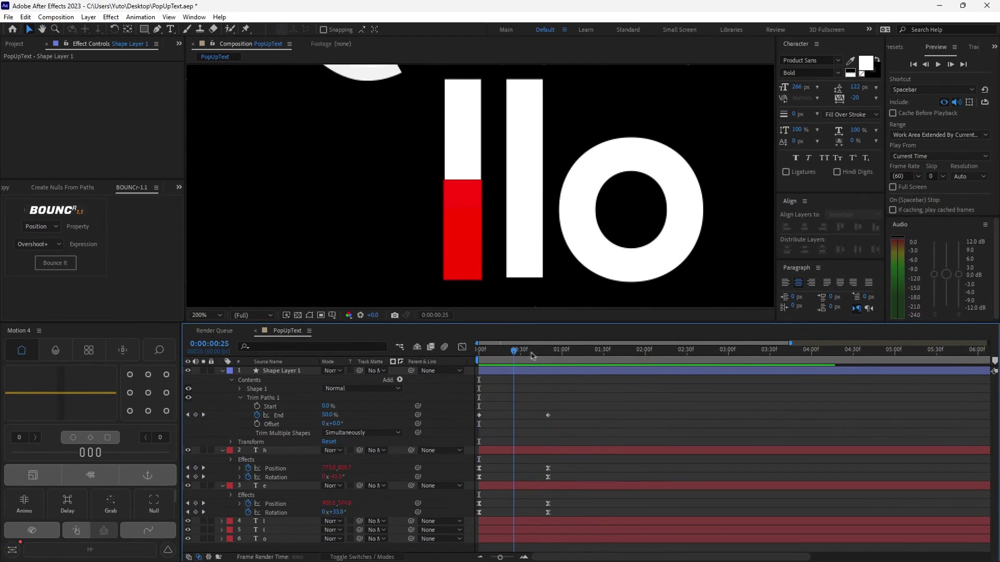
{"action": "key", "text": "space"}
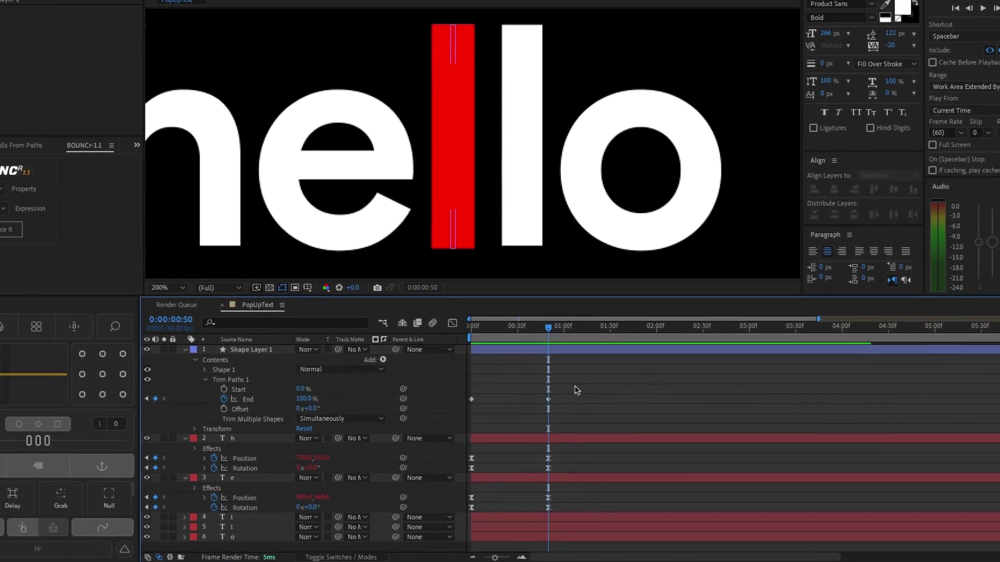
Apply Easy Ease to both Trim Paths End keyframes of Shape Layer 1
{"action": "left_click_drag", "start_coordinate": [573, 404], "coordinate": [513, 415]}
{"action": "left_click_drag", "start_coordinate": [499, 356], "coordinate": [444, 368]}
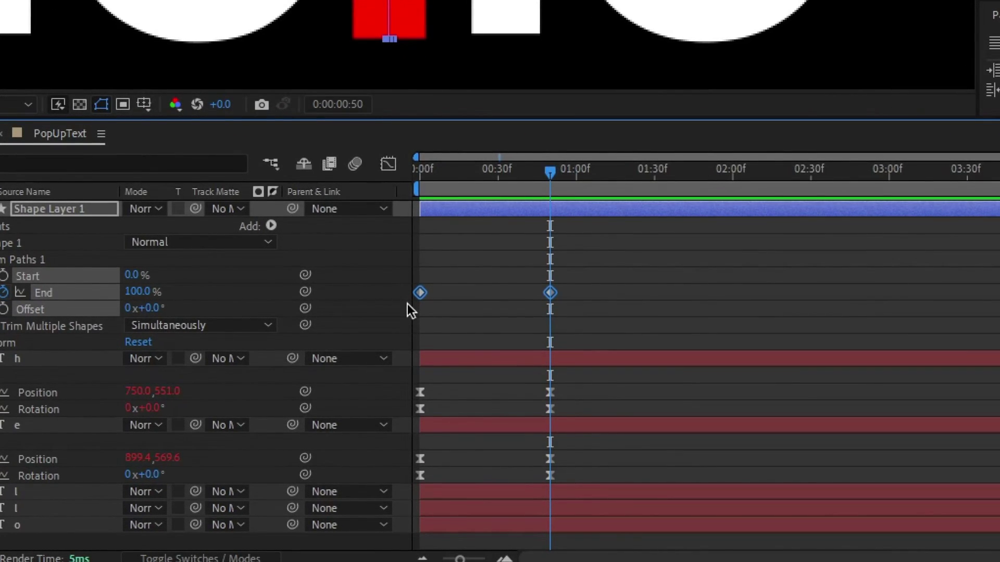
{"action": "key", "text": "F9"}
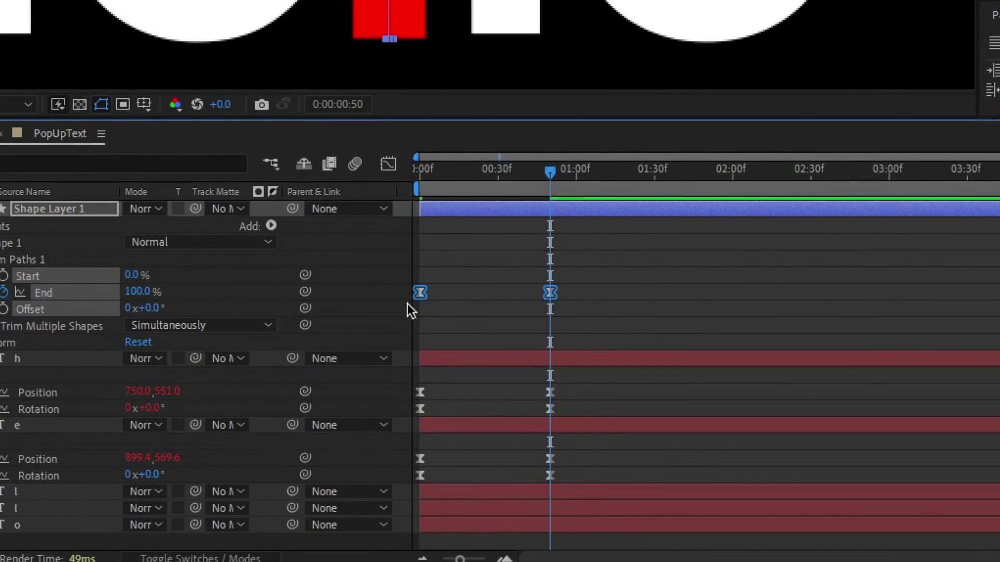
Reshape the End speed graph to peak early, with the incoming handle at about frame 25 and the outgoing one at about frame 12, and preview it
{"action": "left_click", "coordinate": [398, 167]}
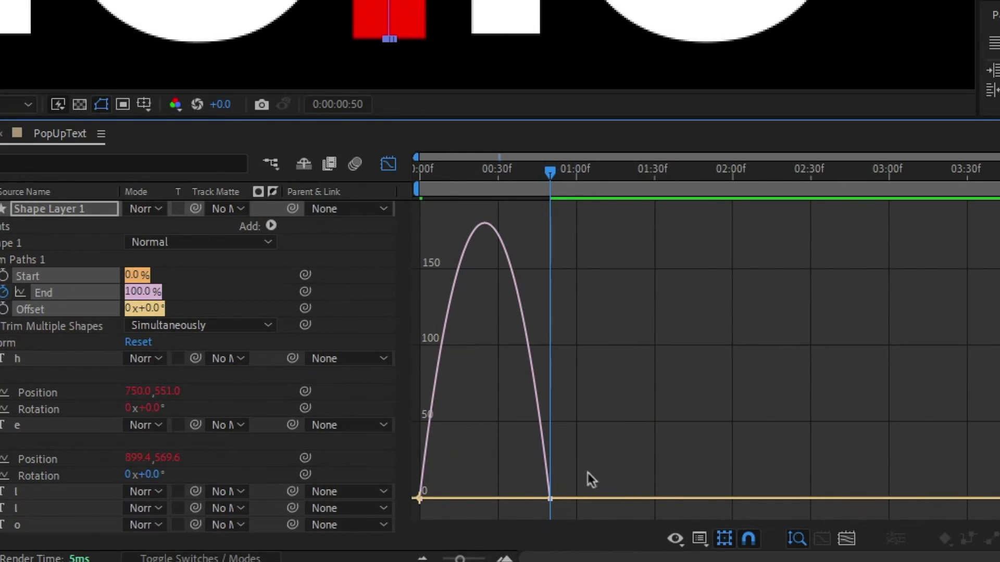
{"action": "left_click_drag", "start_coordinate": [586, 459], "coordinate": [409, 511]}
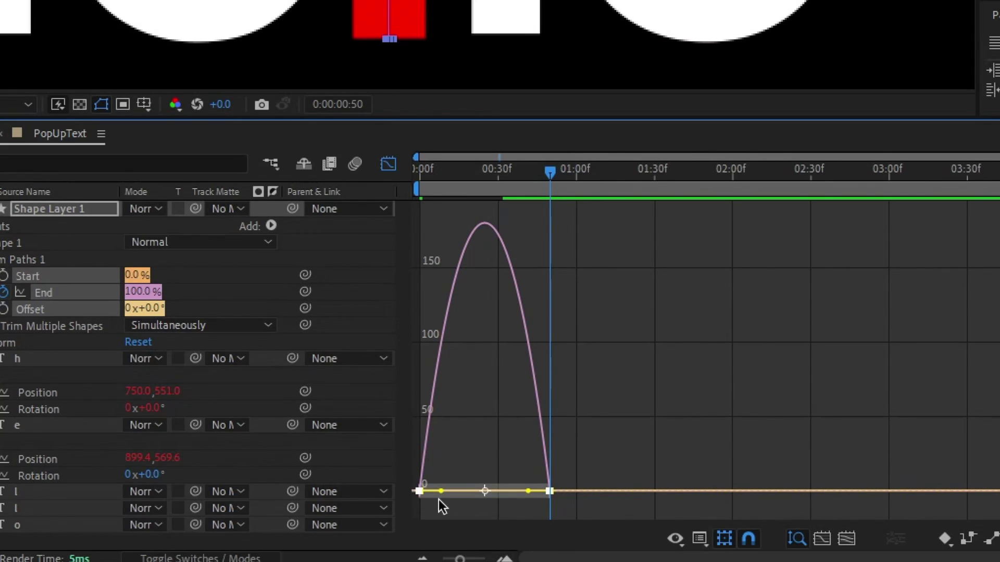
{"action": "scroll", "coordinate": [438, 504], "scroll_direction": "up", "scroll_amount": 3}
{"action": "scroll", "coordinate": [569, 442], "scroll_direction": "left", "scroll_amount": 2}
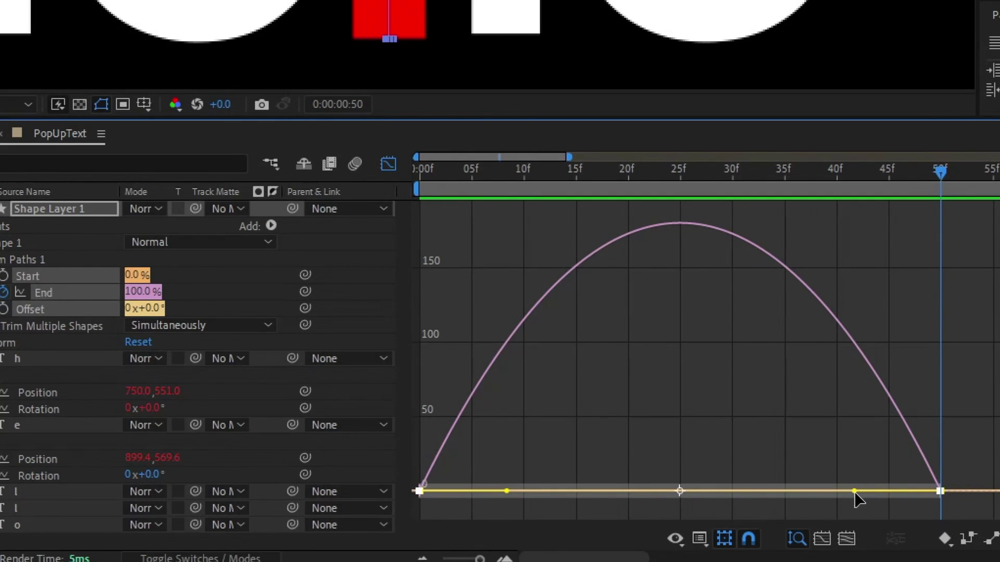
{"action": "left_click_drag", "start_coordinate": [854, 492], "coordinate": [678, 492]}
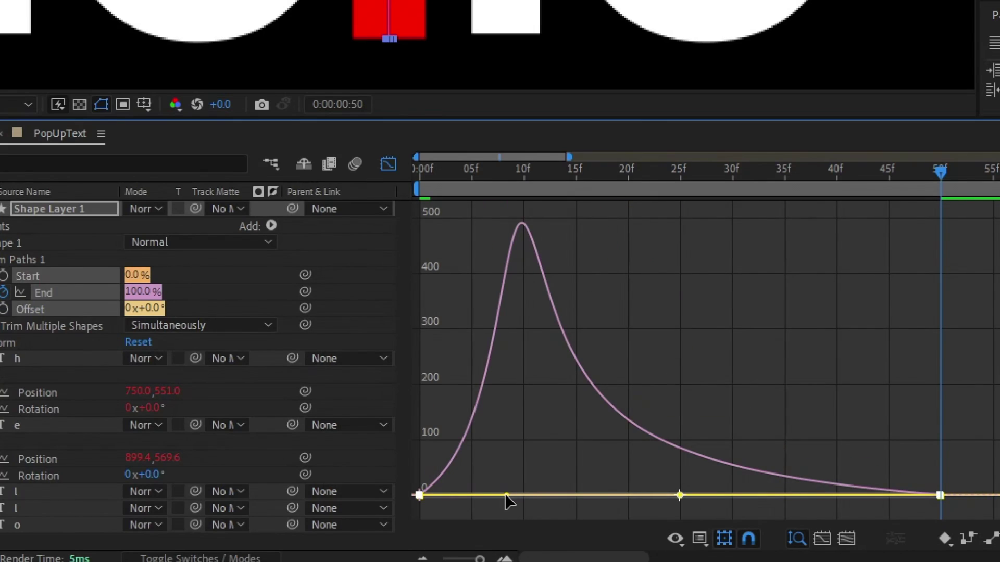
{"action": "left_click_drag", "start_coordinate": [506, 494], "coordinate": [543, 494]}
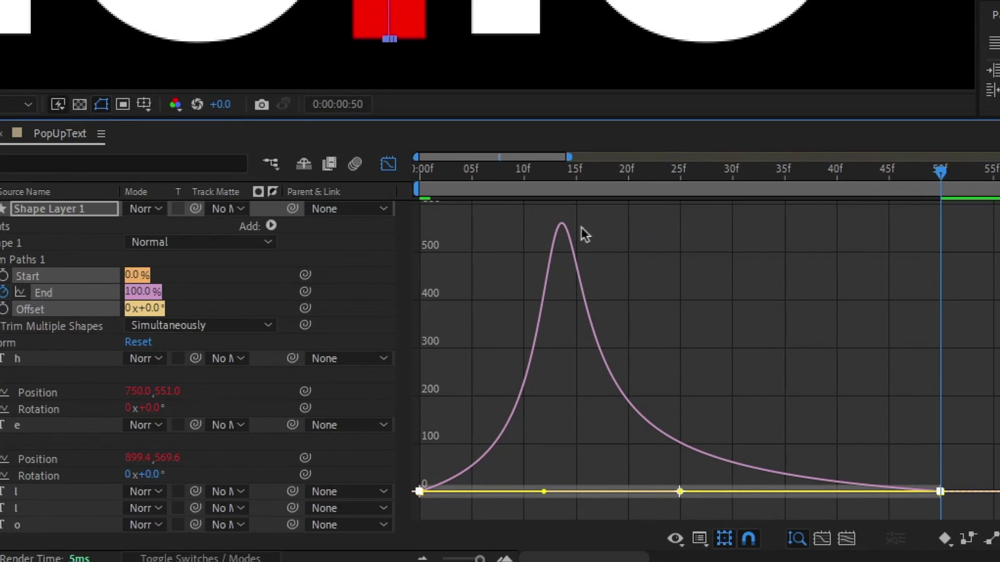
{"action": "mouse_move", "coordinate": [565, 233]}
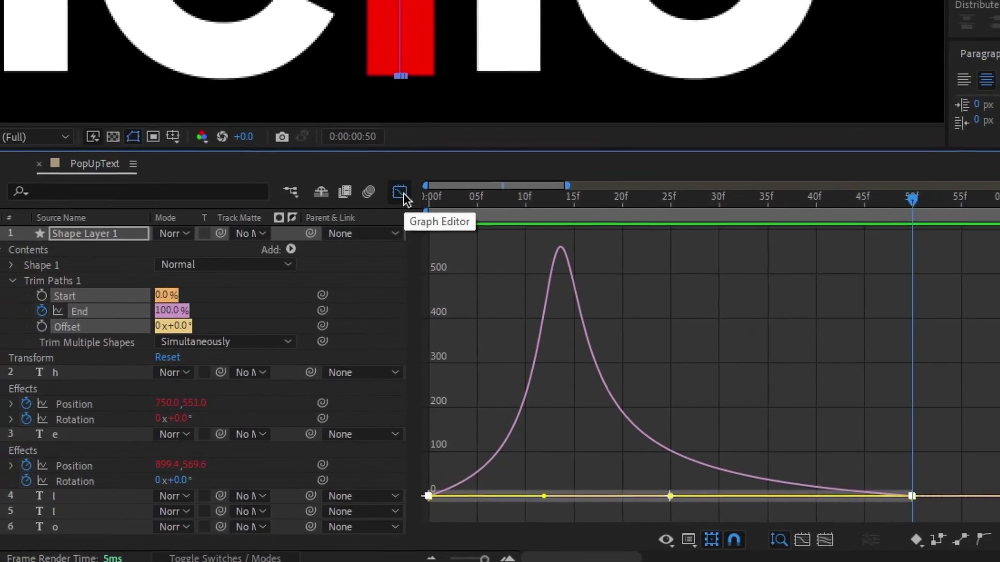
{"action": "left_click", "coordinate": [387, 164]}
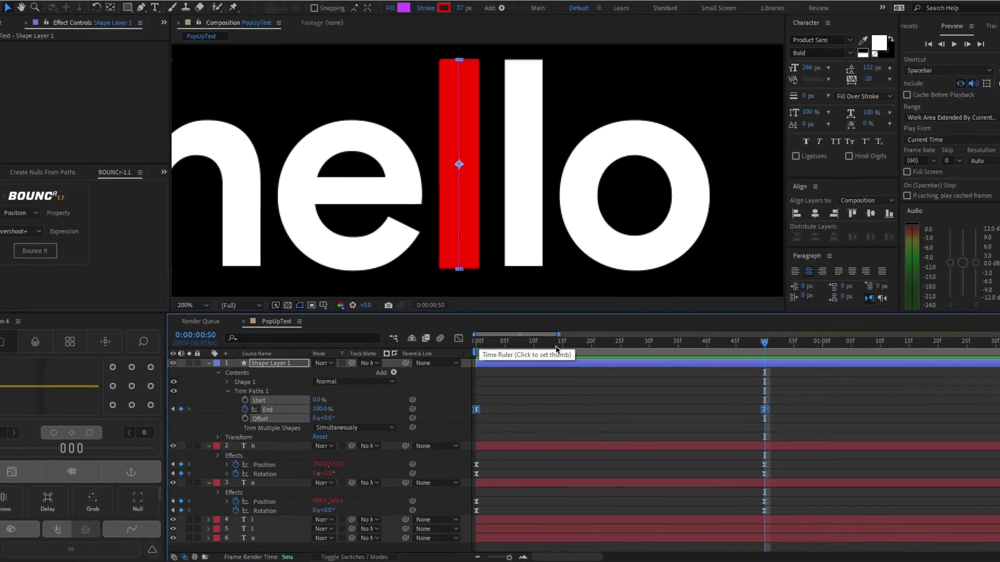
{"action": "left_click_drag", "start_coordinate": [556, 348], "coordinate": [475, 350]}
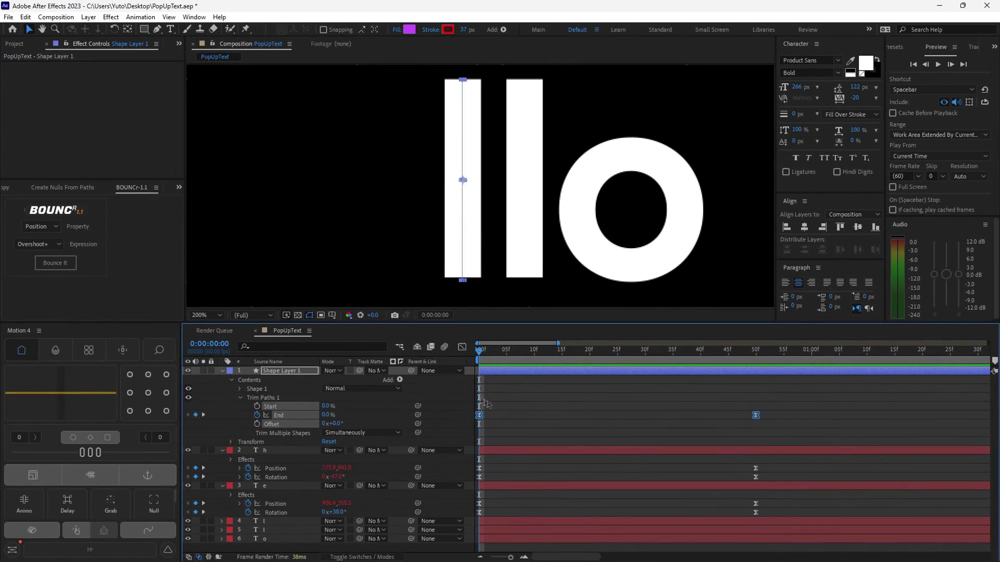
{"action": "left_click", "coordinate": [544, 384]}
{"action": "key", "text": "space"}
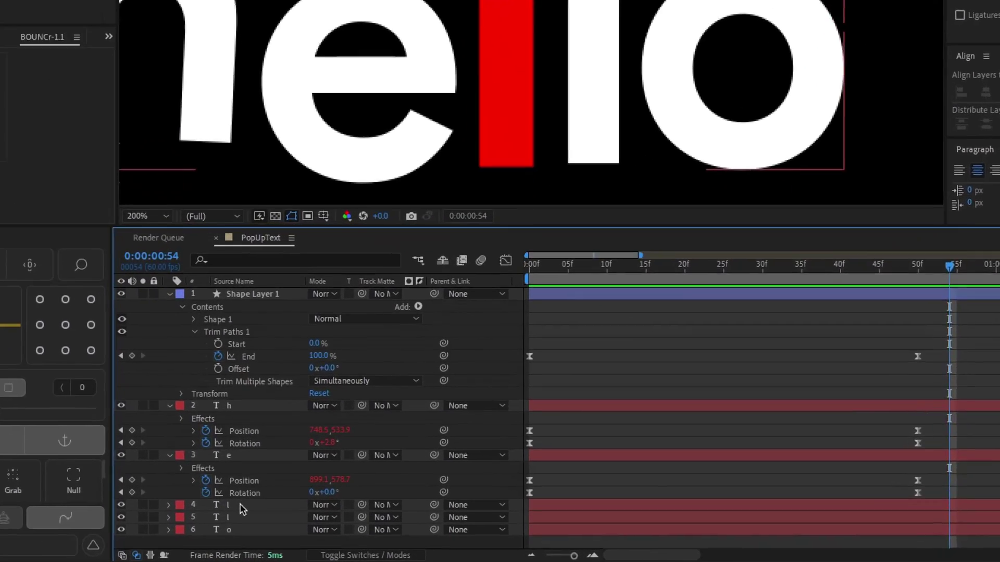
Use Shape Layer 1 as the track matte for the first l layer and check the reveal from the start
{"action": "left_click", "coordinate": [274, 521]}
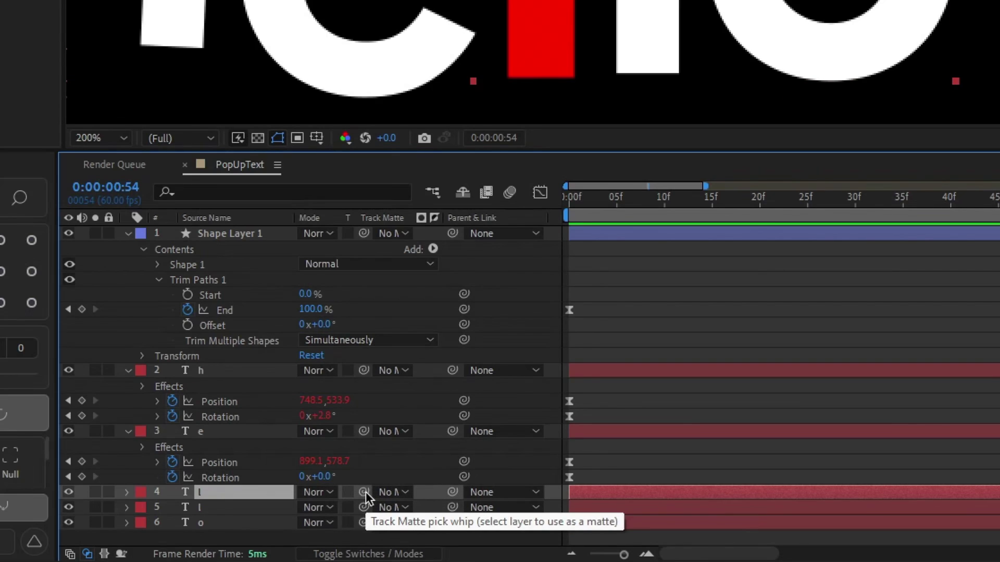
{"action": "left_click_drag", "start_coordinate": [366, 493], "coordinate": [268, 232]}
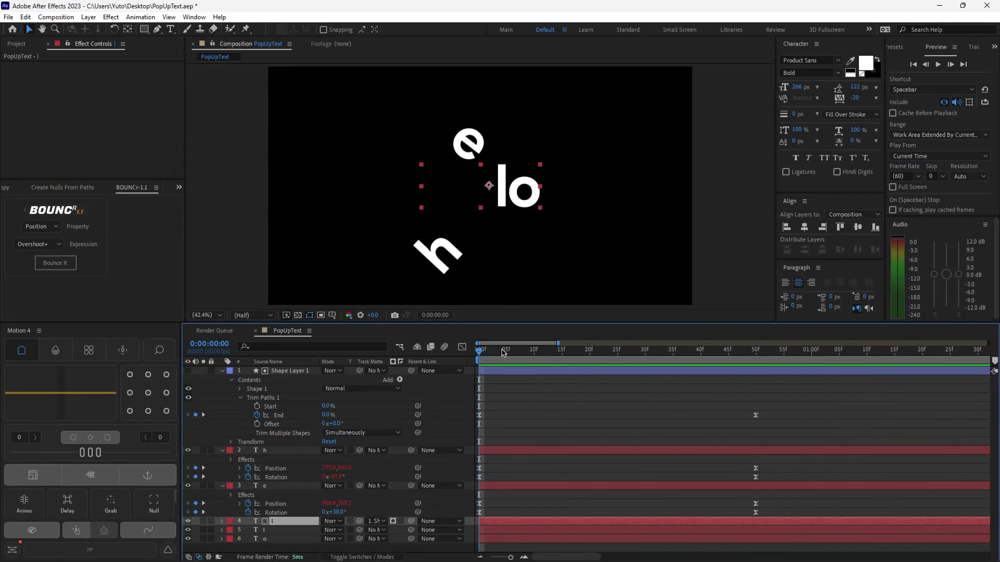
{"action": "left_click", "coordinate": [479, 354]}
{"action": "mouse_move", "coordinate": [479, 354]}
{"action": "left_mouse_down"}
{"action": "mouse_move", "coordinate": [750, 356]}
{"action": "mouse_move", "coordinate": [465, 358]}
{"action": "left_mouse_up"}
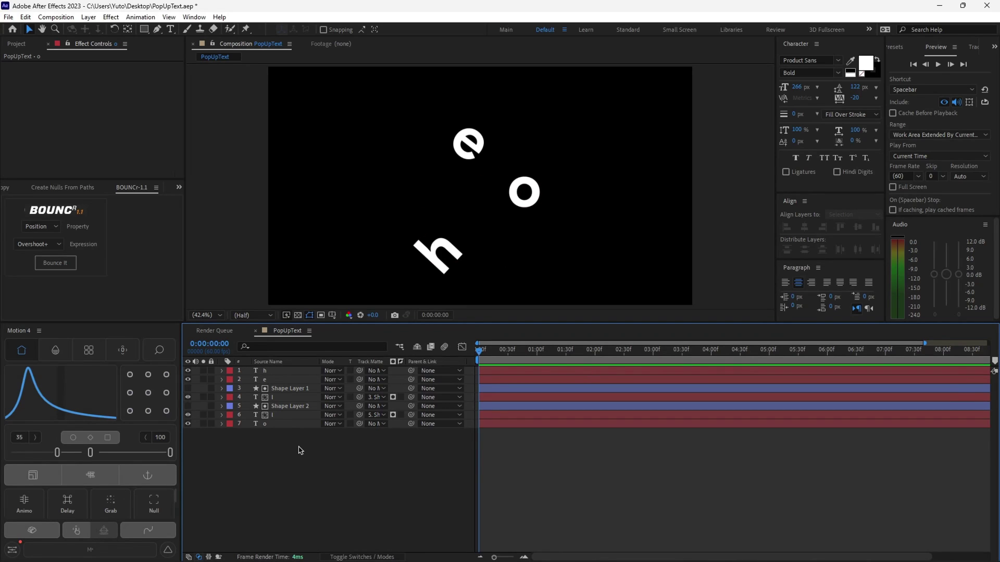
Reveal the keyframed properties and the o layer's Scale, and add a 100% Scale keyframe at 0:00:00:50
{"action": "key", "text": "u"}
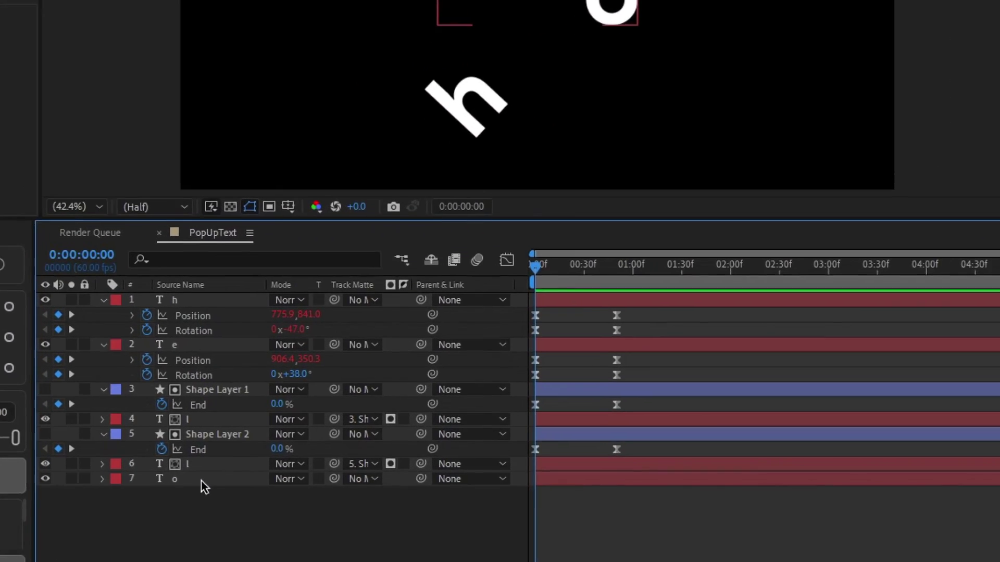
{"action": "left_click", "coordinate": [201, 481]}
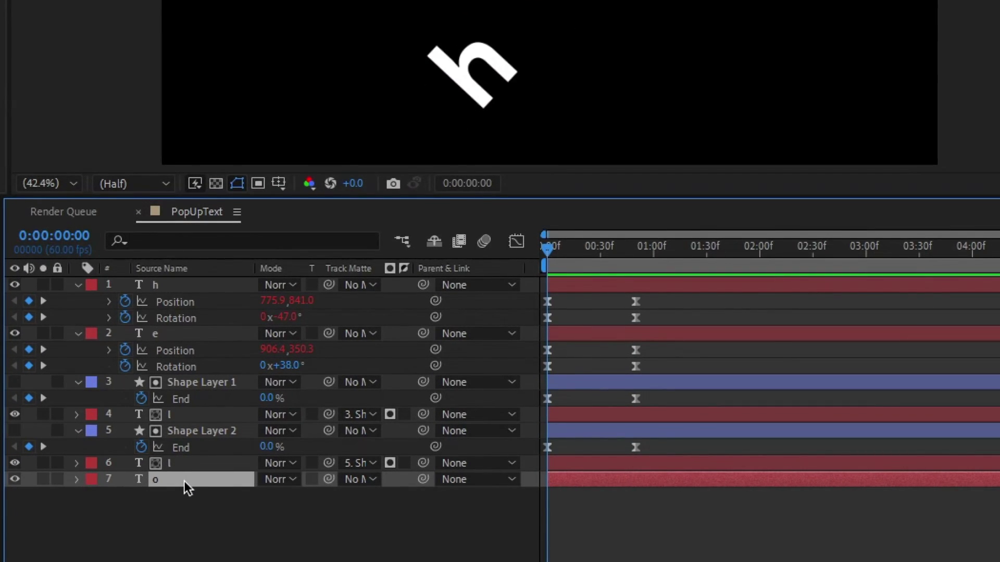
{"action": "key", "text": "s"}
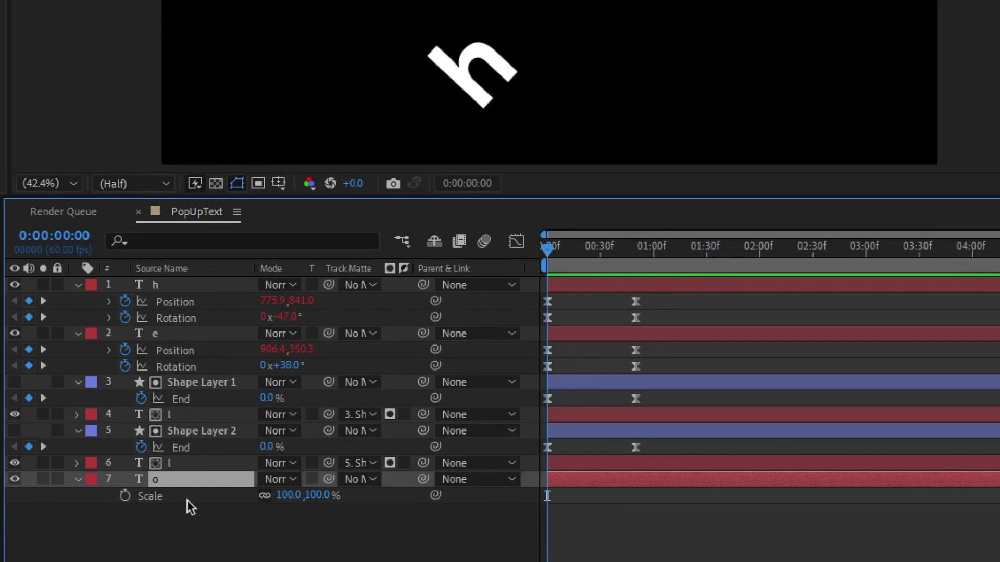
{"action": "left_click_drag", "start_coordinate": [565, 254], "coordinate": [627, 262]}
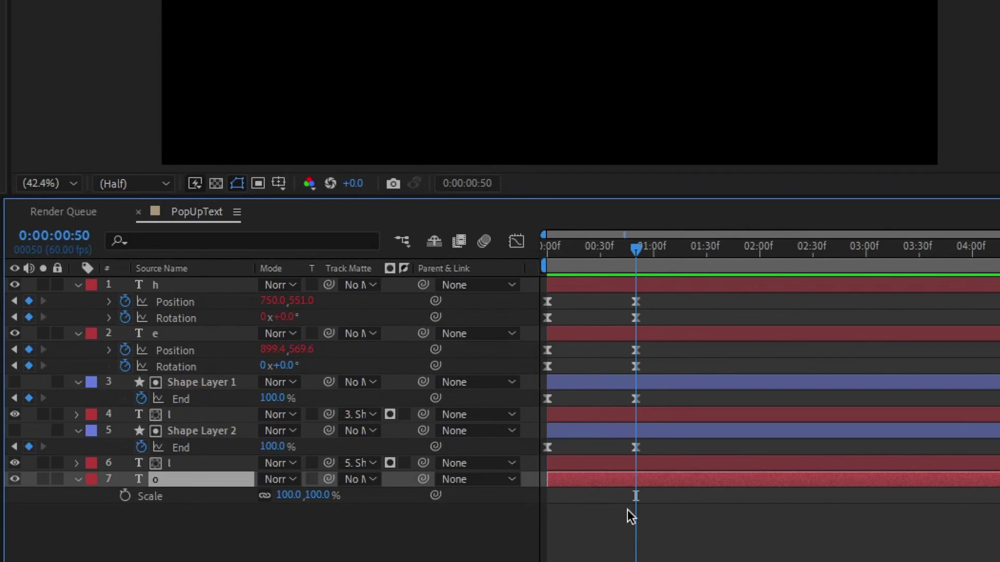
{"action": "left_click", "coordinate": [631, 517]}
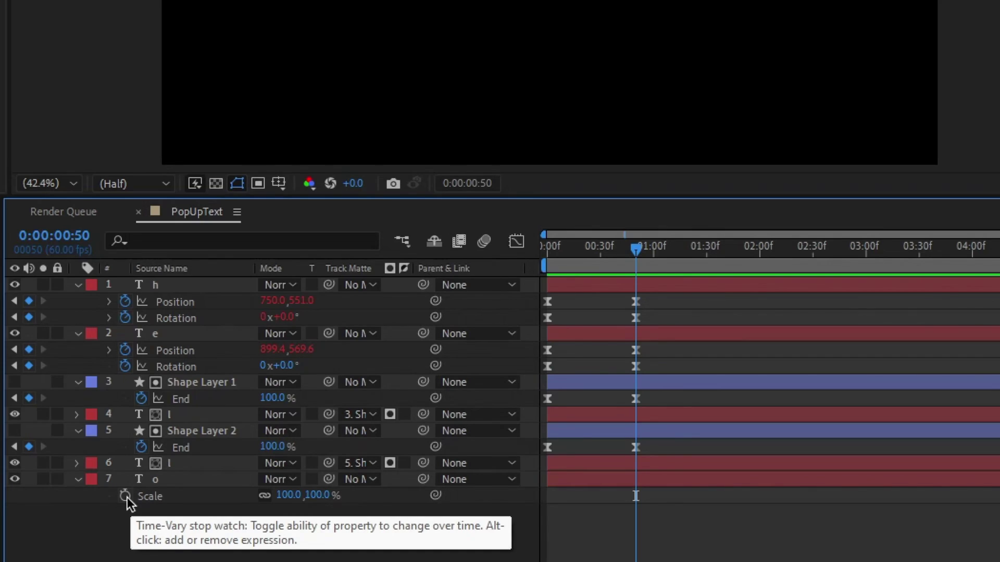
{"action": "left_click", "coordinate": [125, 496]}
At 0:00:00:00, set the o layer's Scale to 0% and apply Easy Ease to both Scale keyframes
{"action": "left_click_drag", "start_coordinate": [639, 248], "coordinate": [487, 254]}
{"action": "left_click", "coordinate": [286, 495]}
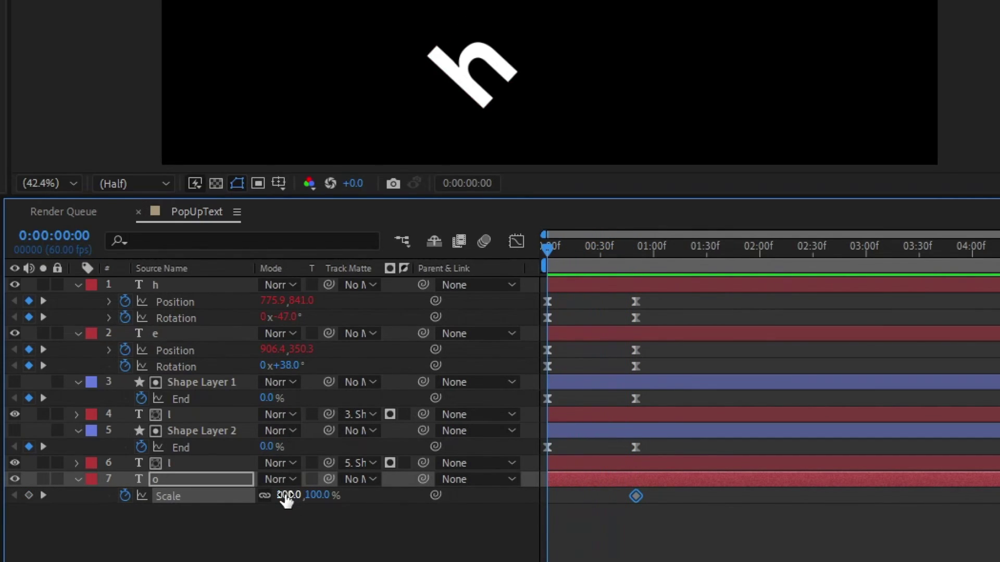
{"action": "left_click", "coordinate": [287, 495]}
{"action": "type", "text": "0"}
{"action": "key", "text": "Return"}
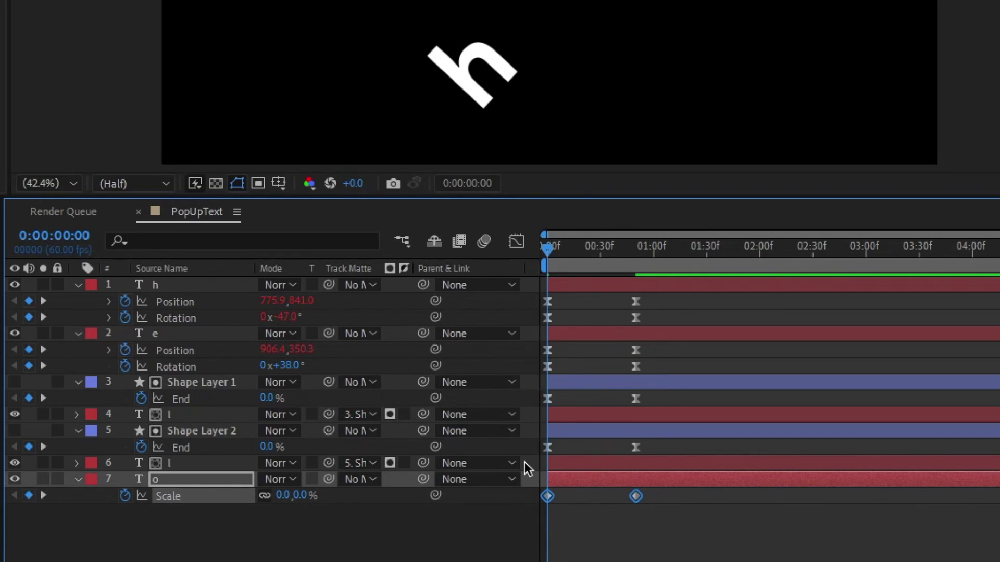
{"action": "key", "text": "F9"}
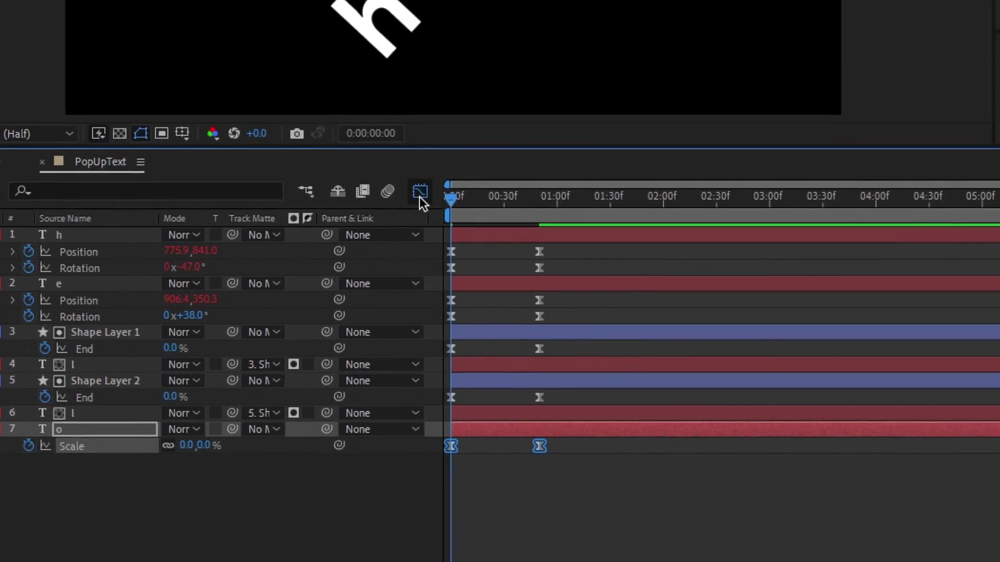
Reshape the o layer's Scale speed graph to peak early, with handles at about frames 6 and 25, and preview the animation
{"action": "left_click", "coordinate": [420, 194]}
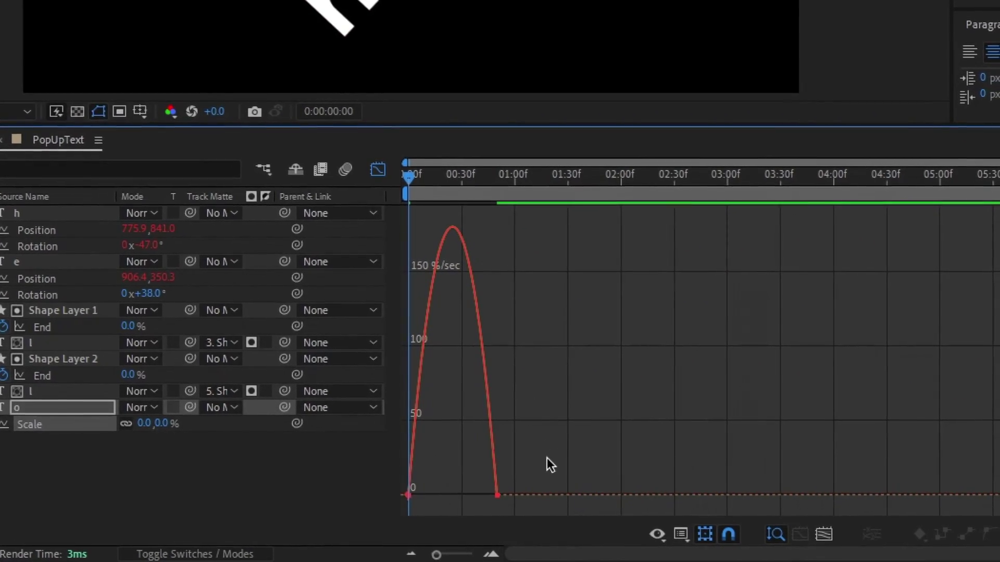
{"action": "left_click_drag", "start_coordinate": [588, 482], "coordinate": [430, 524]}
{"action": "left_click_drag", "start_coordinate": [384, 498], "coordinate": [384, 498]}
{"action": "scroll", "coordinate": [424, 485], "scroll_direction": "up", "scroll_amount": 4}
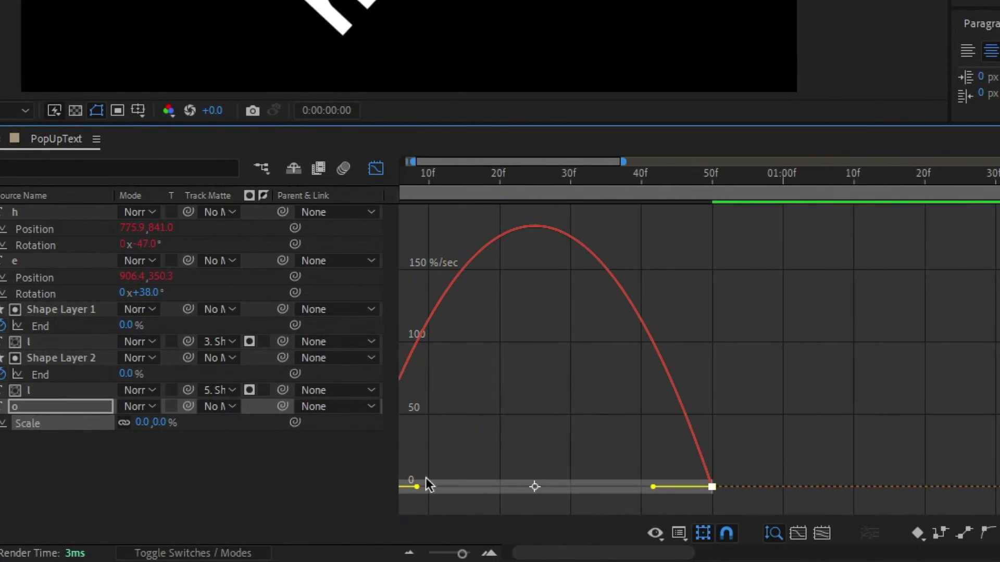
{"action": "scroll", "coordinate": [427, 483], "scroll_direction": "left", "scroll_amount": 2}
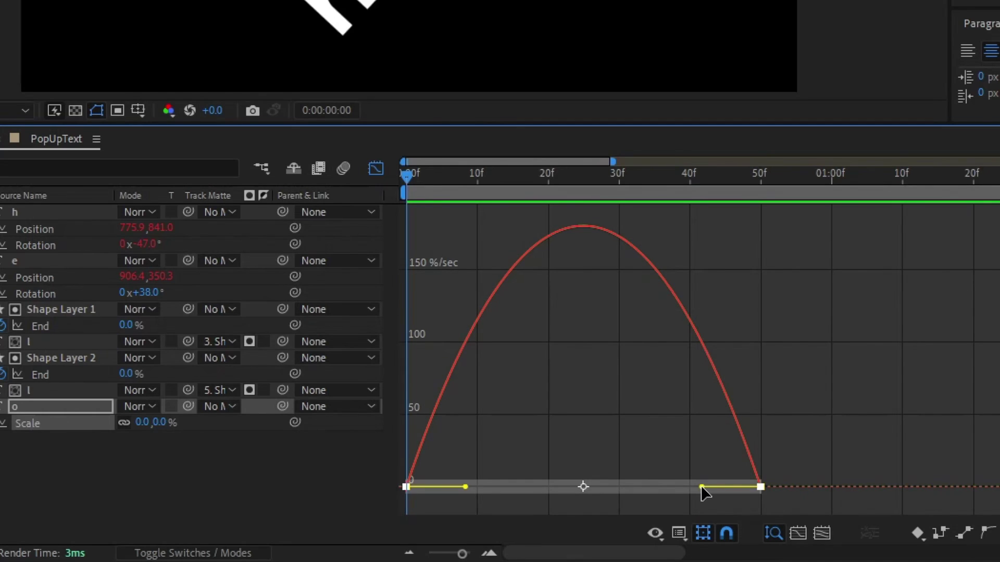
{"action": "left_click_drag", "start_coordinate": [701, 487], "coordinate": [448, 493]}
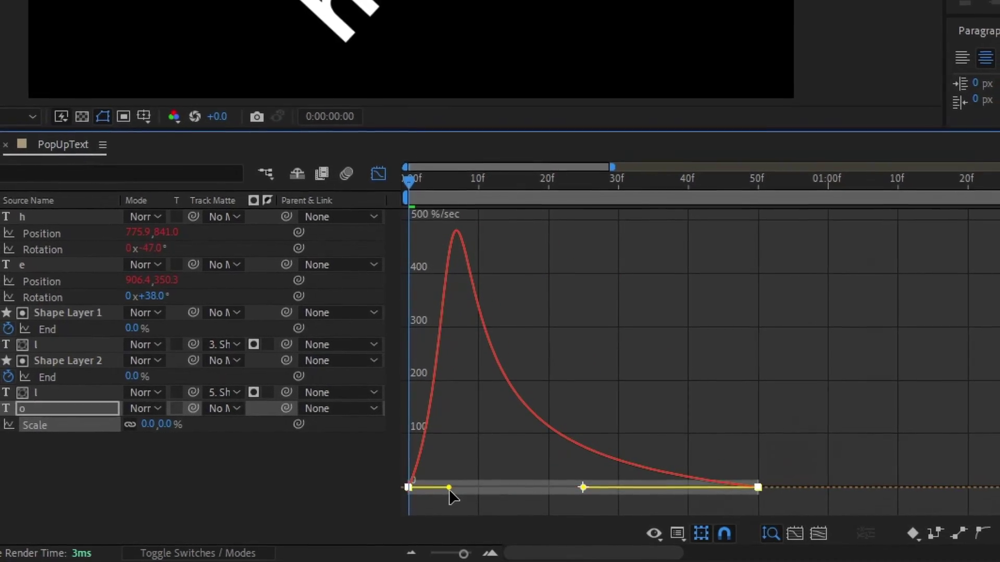
{"action": "key", "text": "shift+F3"}
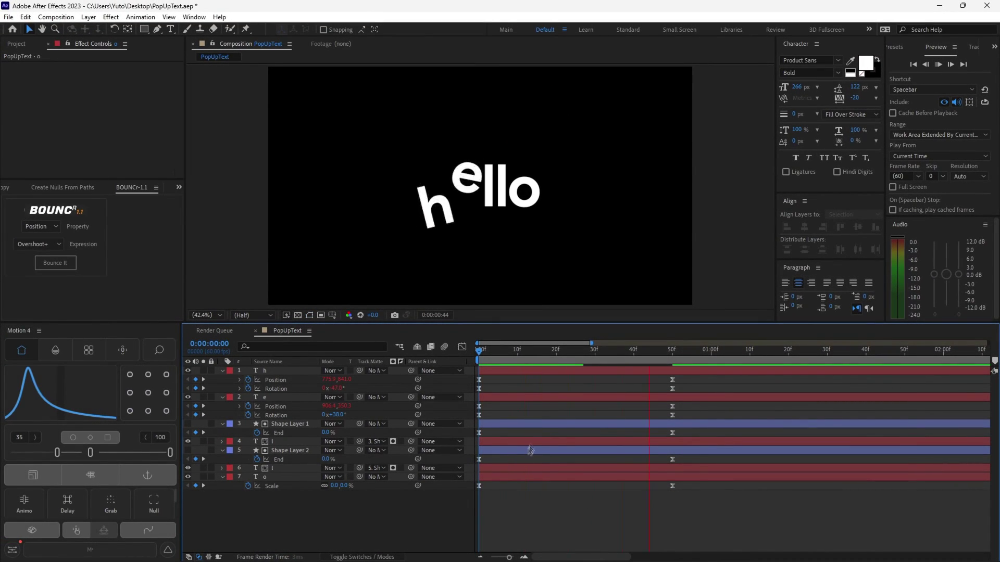
{"action": "left_click_drag", "start_coordinate": [628, 353], "coordinate": [588, 355]}
{"action": "left_click_drag", "start_coordinate": [489, 351], "coordinate": [479, 350]}
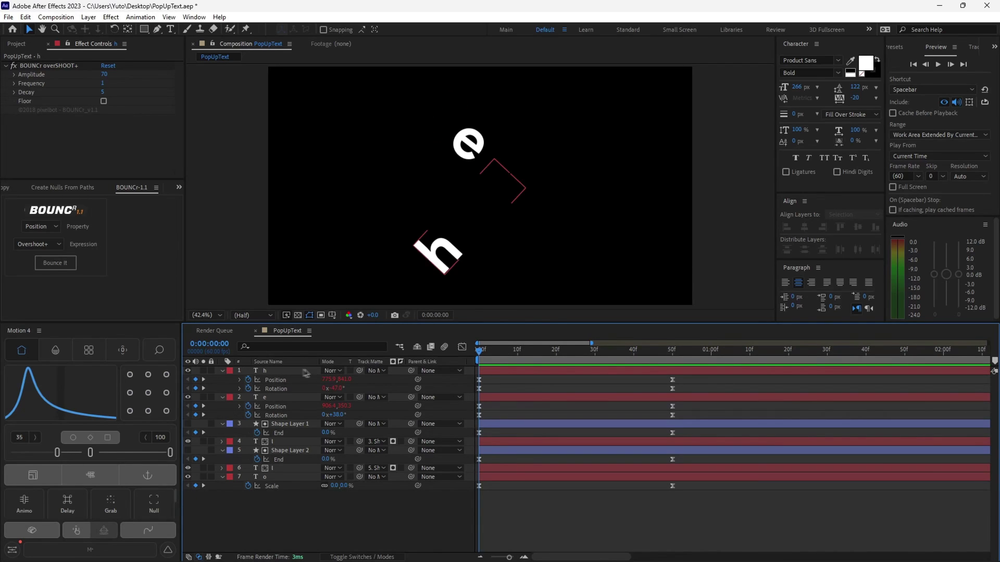
Reveal Opacity on the h and e layers and add 100% Opacity keyframes to both at 0:00:00:10
{"action": "left_click", "coordinate": [286, 370]}
{"action": "left_click", "coordinate": [285, 397], "text": "shift"}
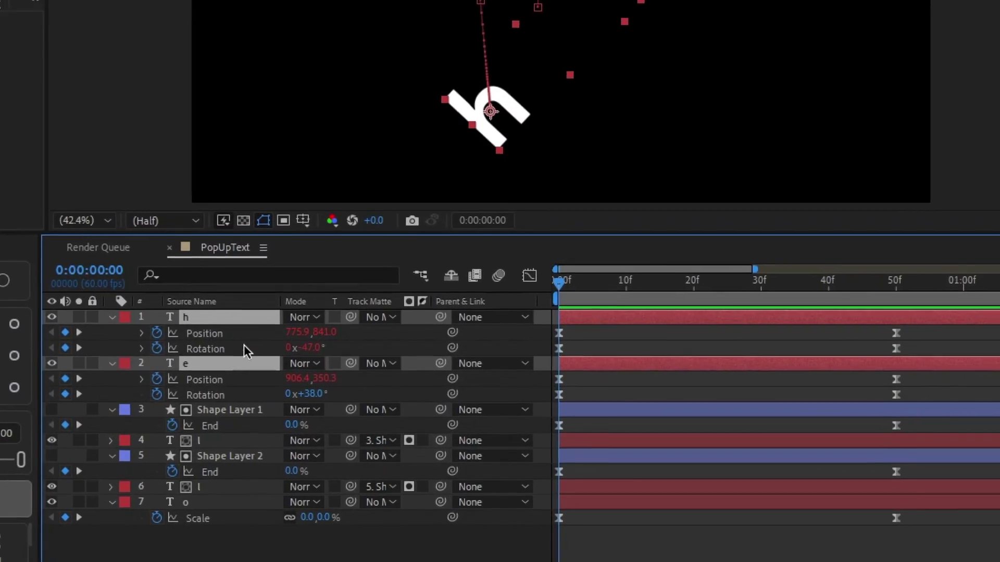
{"action": "key", "text": "t"}
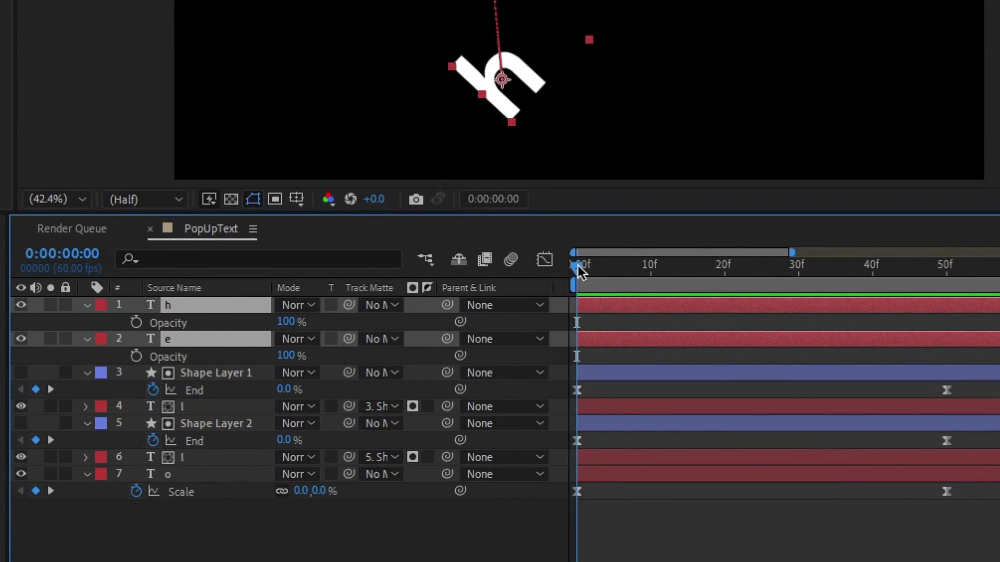
{"action": "left_click_drag", "start_coordinate": [580, 271], "coordinate": [654, 275]}
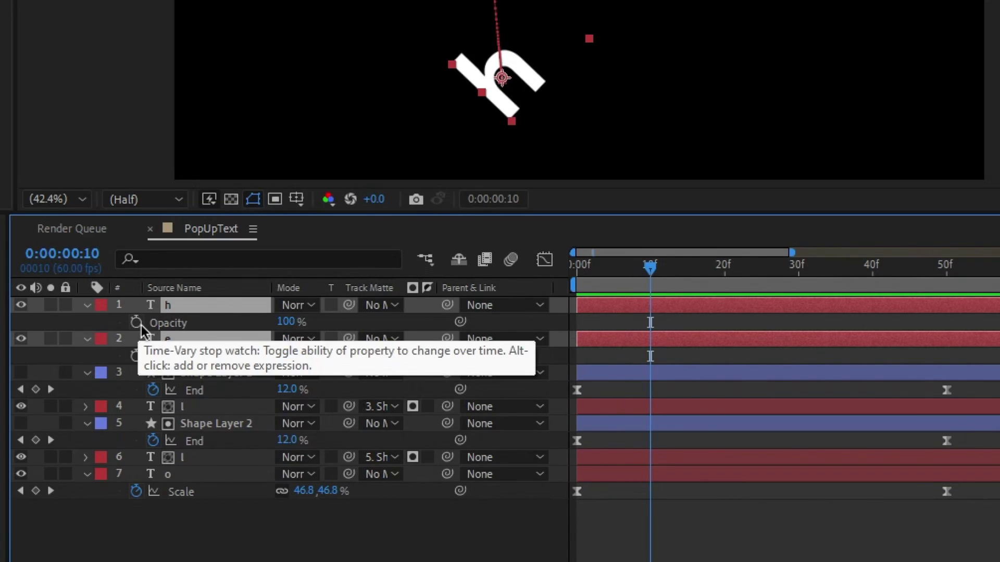
{"action": "left_click", "coordinate": [137, 324]}
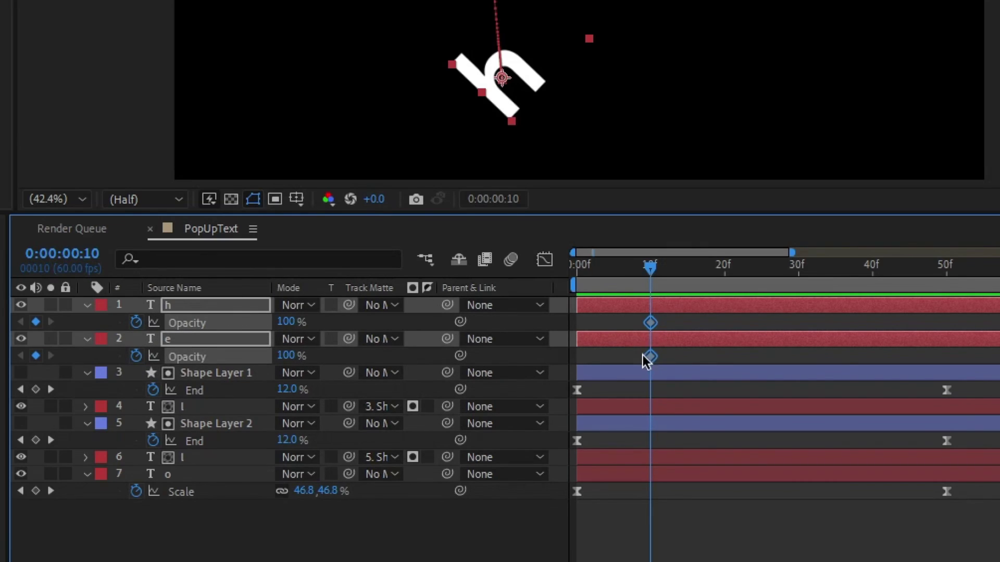
At 0:00:00:00, set the Opacity of the h and e layers to 0%
{"action": "left_click_drag", "start_coordinate": [651, 268], "coordinate": [577, 268]}
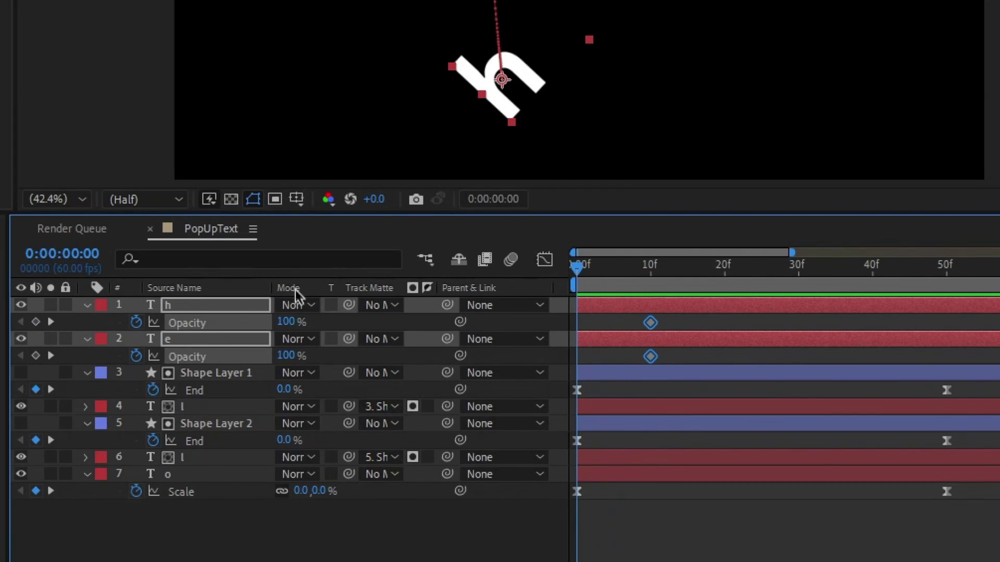
{"action": "left_click", "coordinate": [289, 322]}
{"action": "type", "text": "0"}
{"action": "key", "text": "Return"}
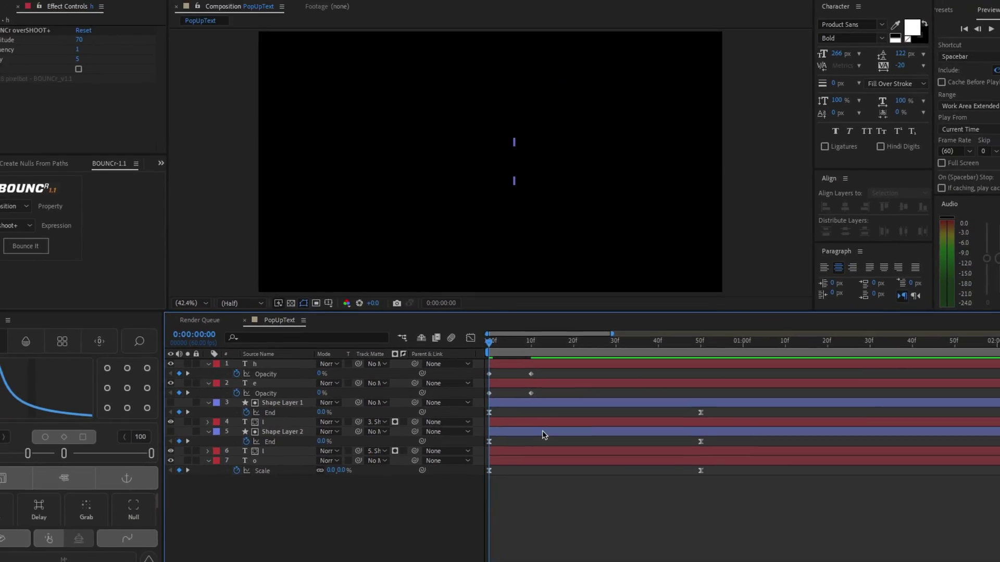
Preview the opacity fade of h and e and examine its first frames one by one
{"action": "key", "text": "space"}
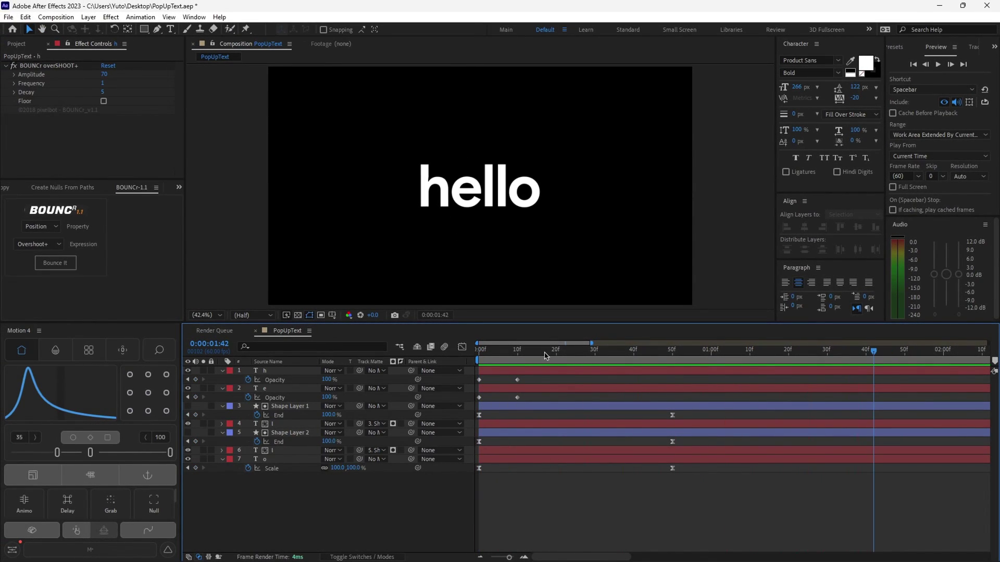
{"action": "key", "text": "space"}
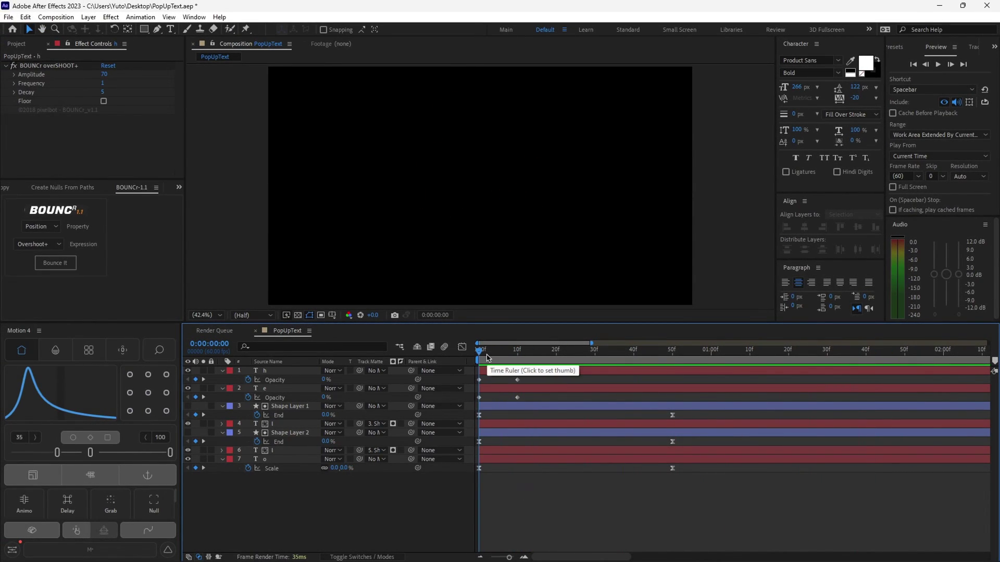
{"action": "key", "text": "space"}
{"action": "key", "text": "space"}
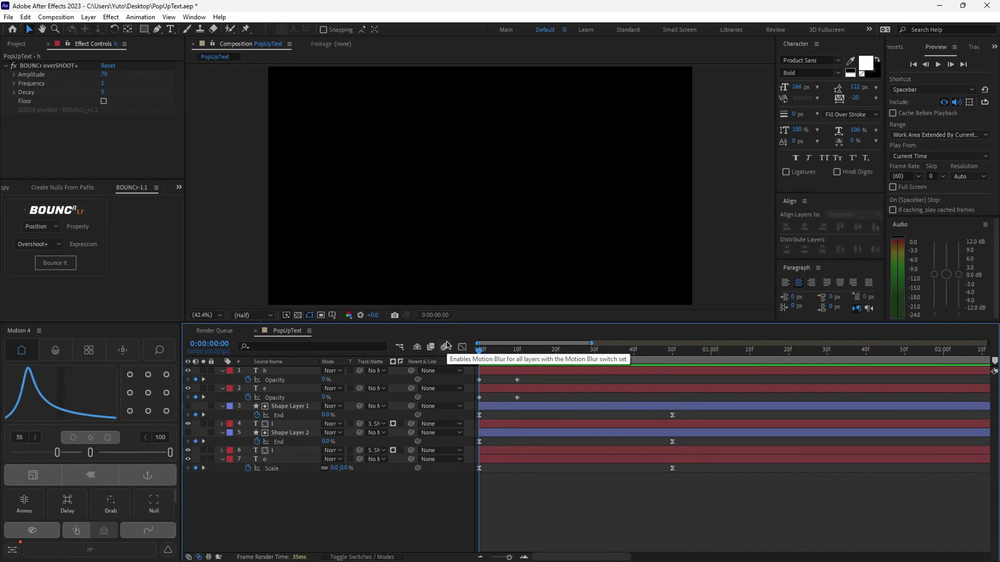
{"action": "key", "text": "Page_Down"}
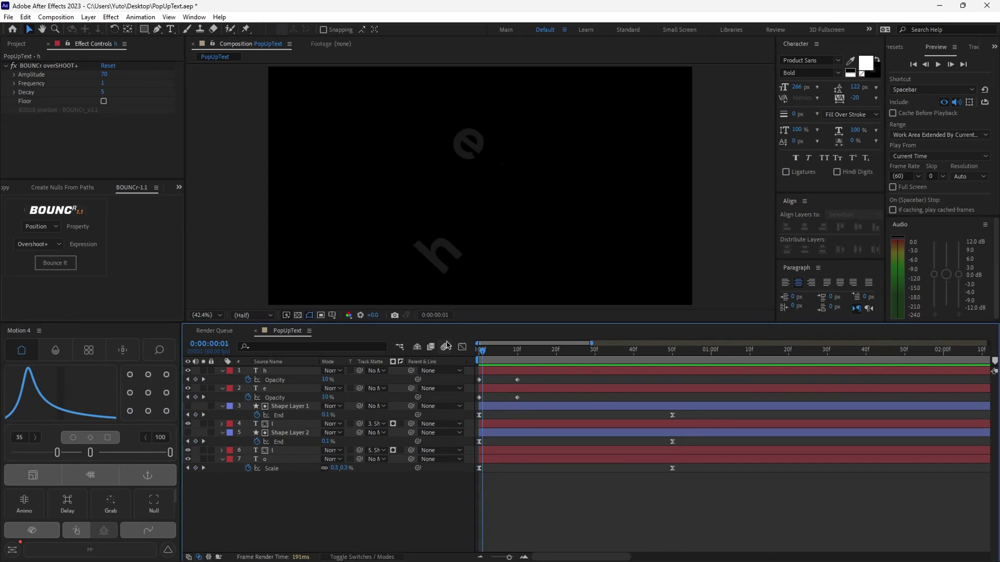
{"action": "key", "text": "Page_Down"}
{"action": "key", "text": "Page_Down"}
{"action": "key", "text": "Page_Down"}
{"action": "key", "text": "Home"}
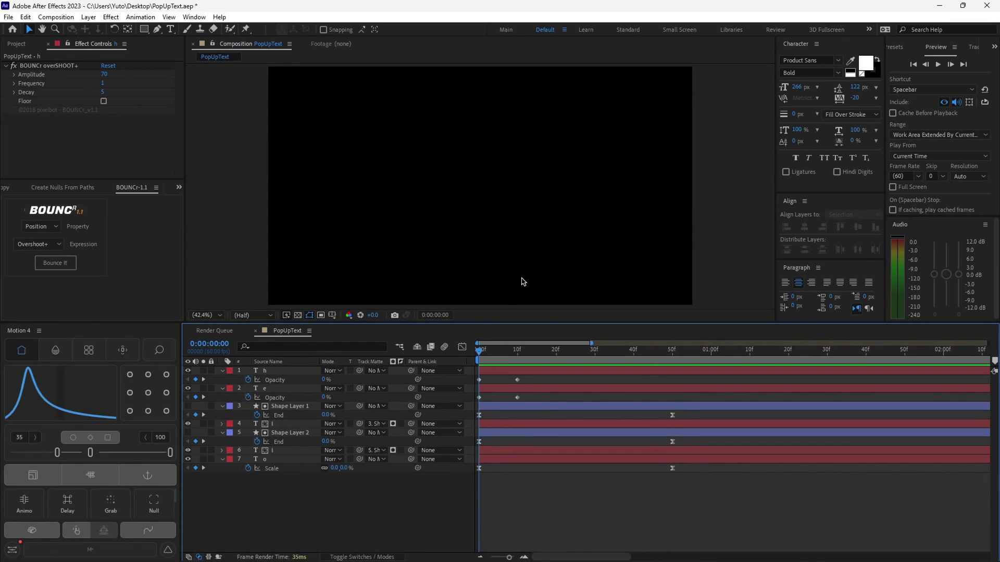
Shift the e layer so that it starts at 0:00:00:05
{"action": "key", "text": "Page_Down"}
{"action": "key", "text": "Page_Down"}
{"action": "key", "text": "Page_Down"}
{"action": "key", "text": "Page_Down"}
{"action": "key", "text": "Page_Down"}
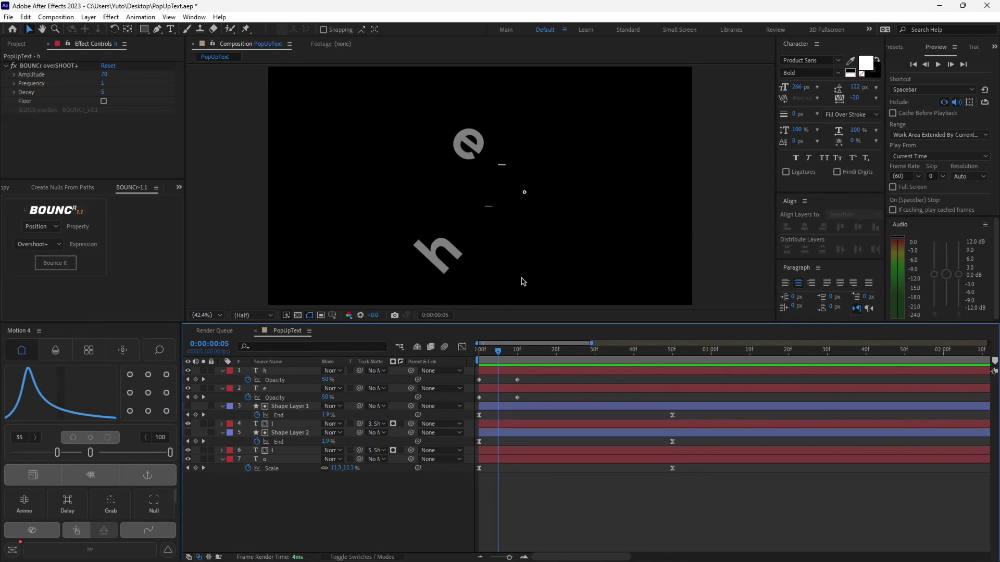
{"action": "left_click", "coordinate": [526, 187]}
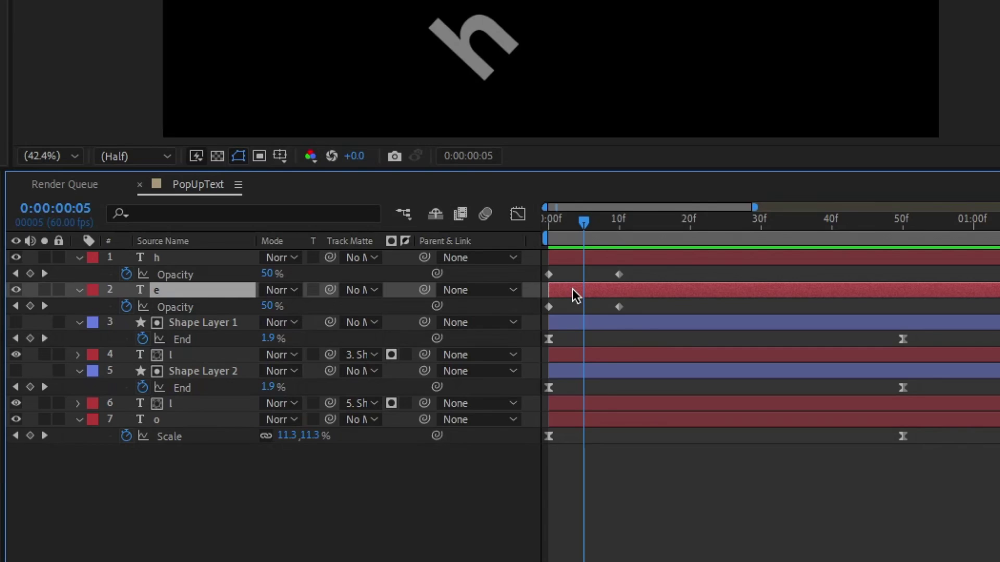
{"action": "key", "text": "bracketleft"}
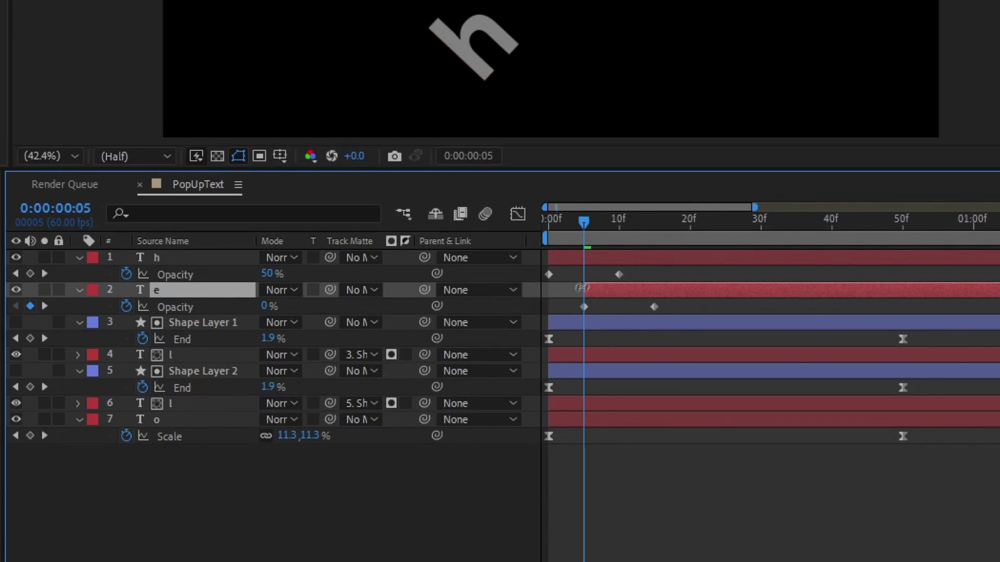
{"action": "left_click", "coordinate": [286, 502]}
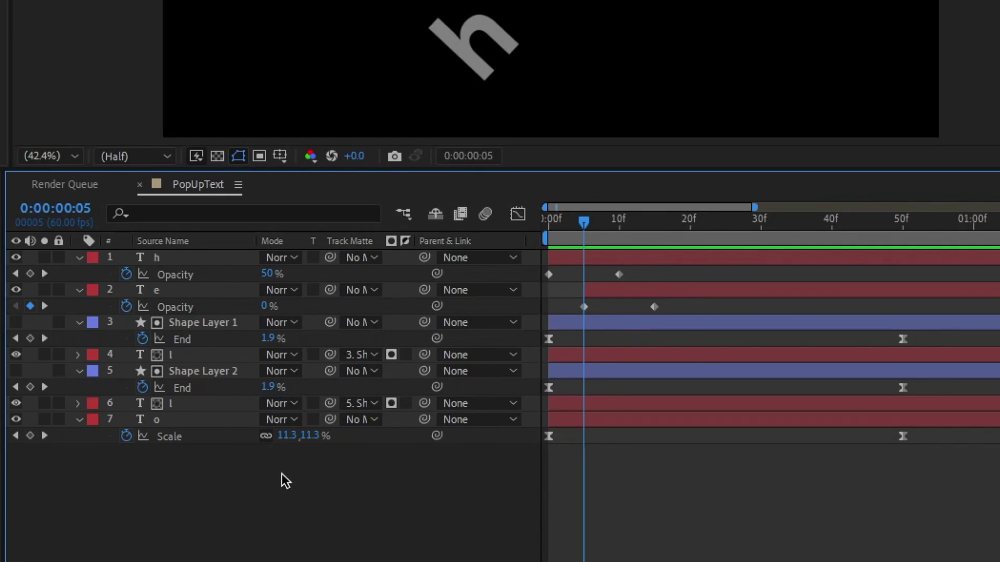
Pre-compose Shape Layer 1 with the l layer it mattes into a composition named "l 1", moving all attributes
{"action": "left_click", "coordinate": [184, 354]}
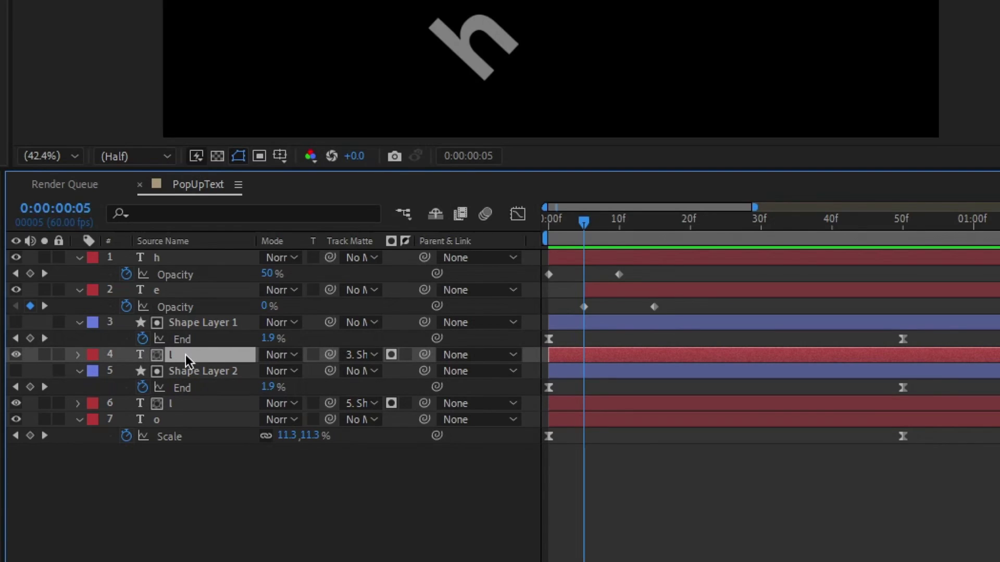
{"action": "left_click", "coordinate": [217, 323]}
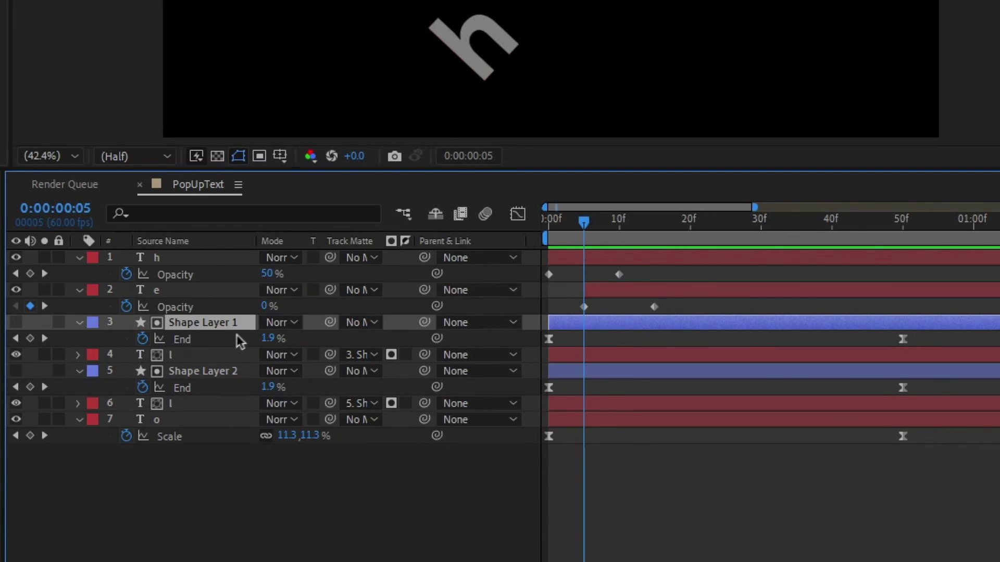
{"action": "left_click", "coordinate": [214, 357], "text": "ctrl"}
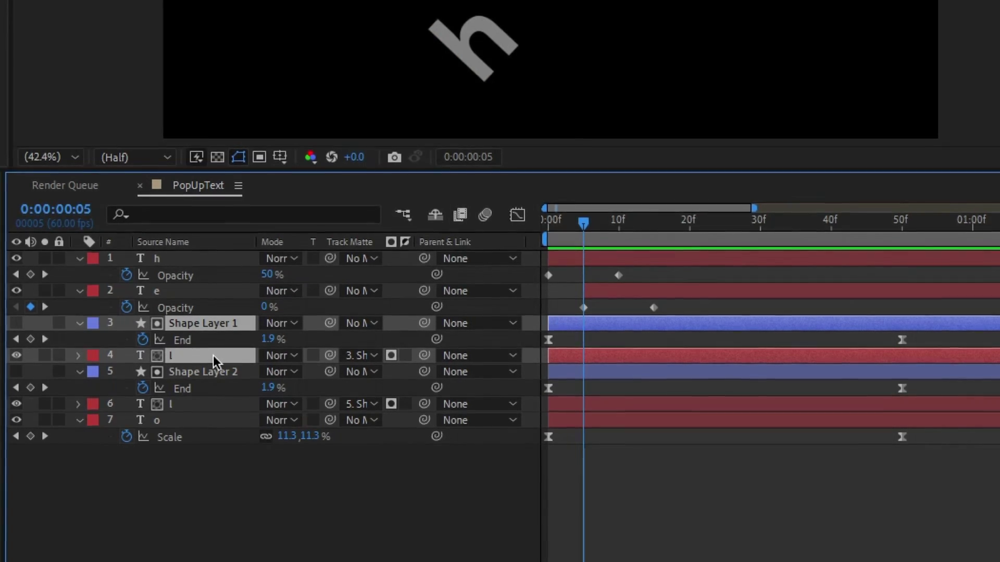
{"action": "key", "text": "ctrl+shift+c"}
{"action": "type", "text": "l 1"}
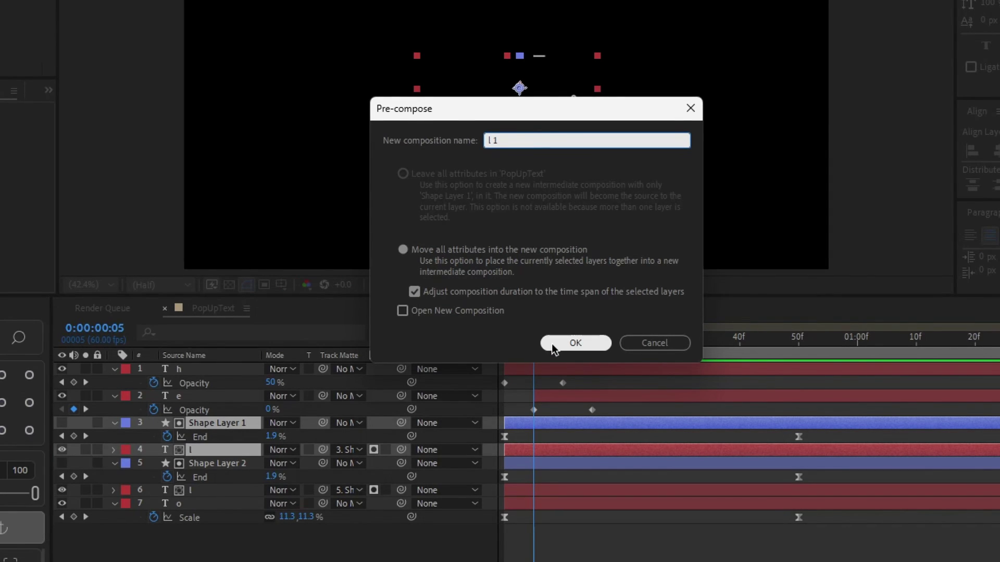
{"action": "left_click", "coordinate": [552, 344]}
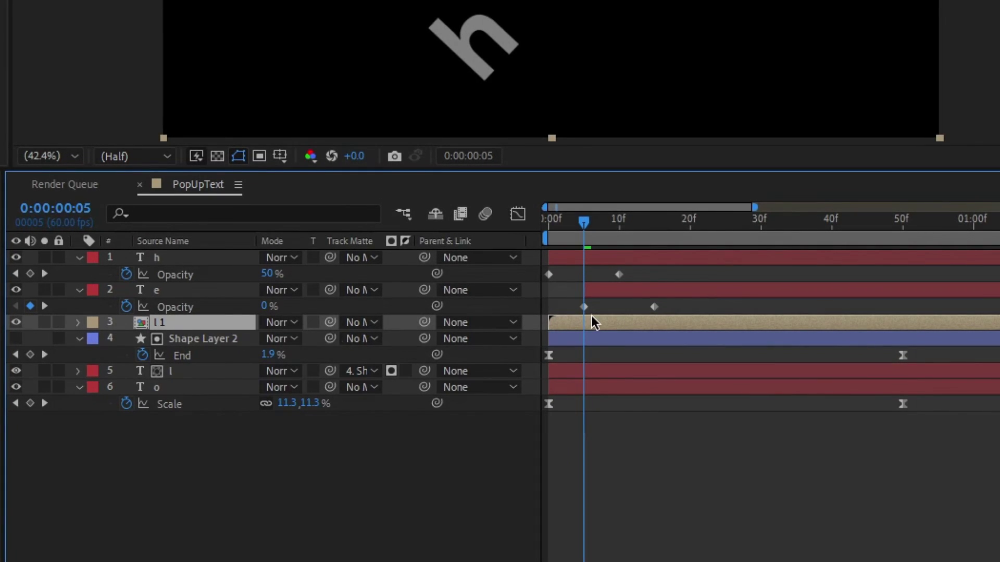
Shift the l 1 composition layer so that it starts at 0:00:00:10
{"action": "key", "text": "space"}
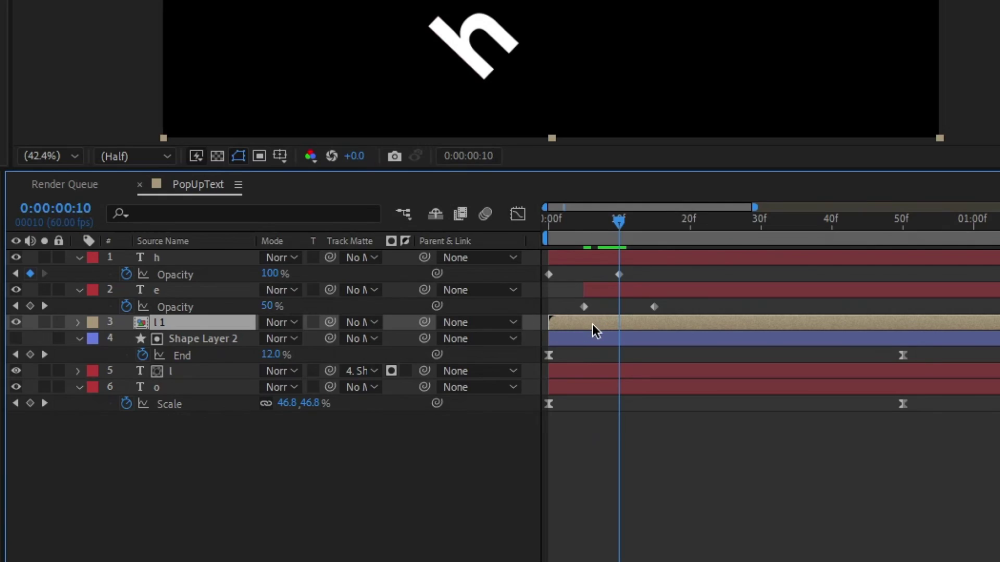
{"action": "left_click_drag", "start_coordinate": [612, 323], "coordinate": [658, 321]}
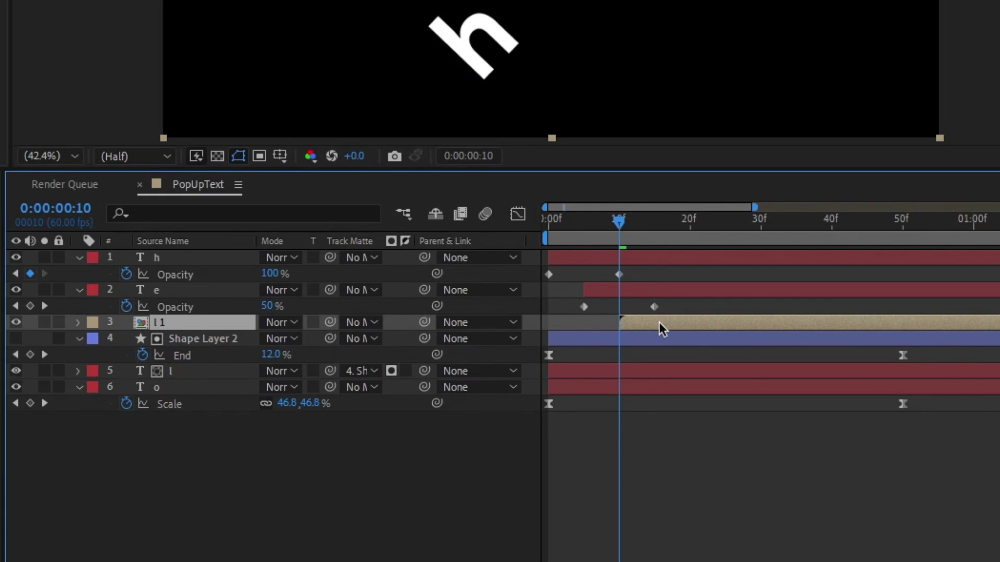
{"action": "left_click", "coordinate": [317, 424]}
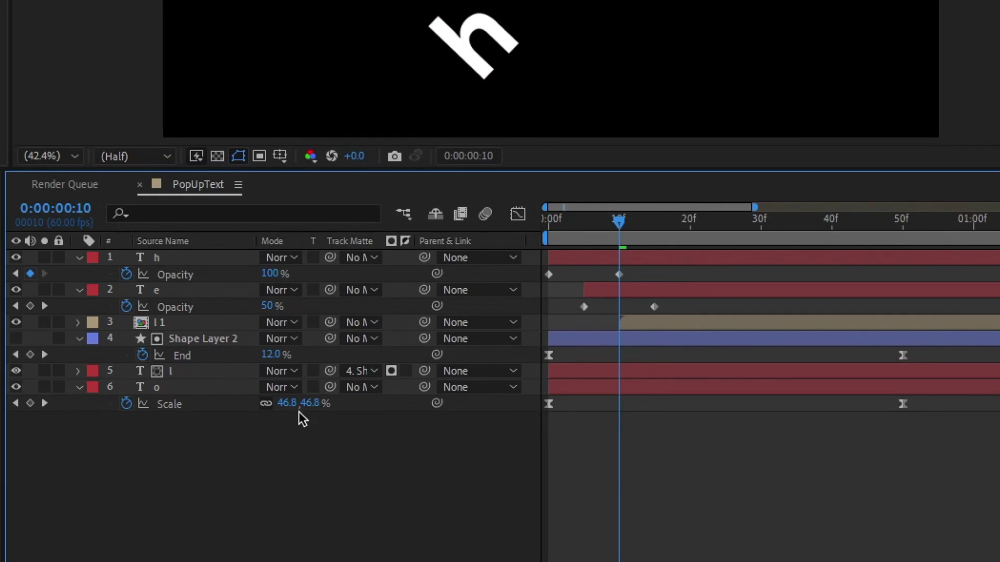
Pre-compose Shape Layer 2 with the l layer it mattes into a composition named "l 2", moving all attributes
{"action": "left_click", "coordinate": [219, 340]}
{"action": "left_click", "coordinate": [205, 371], "text": "shift"}
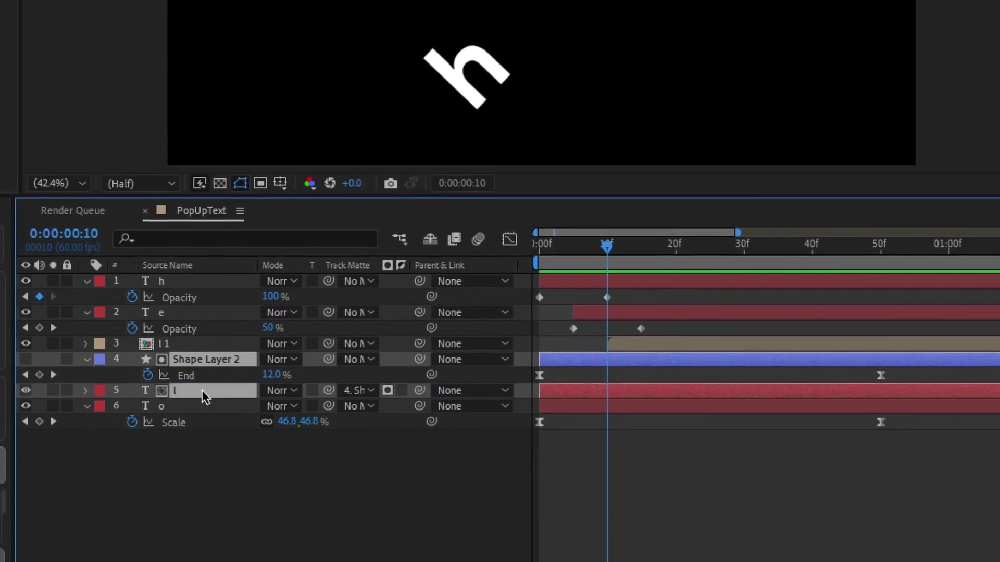
{"action": "key", "text": "ctrl+shift+c"}
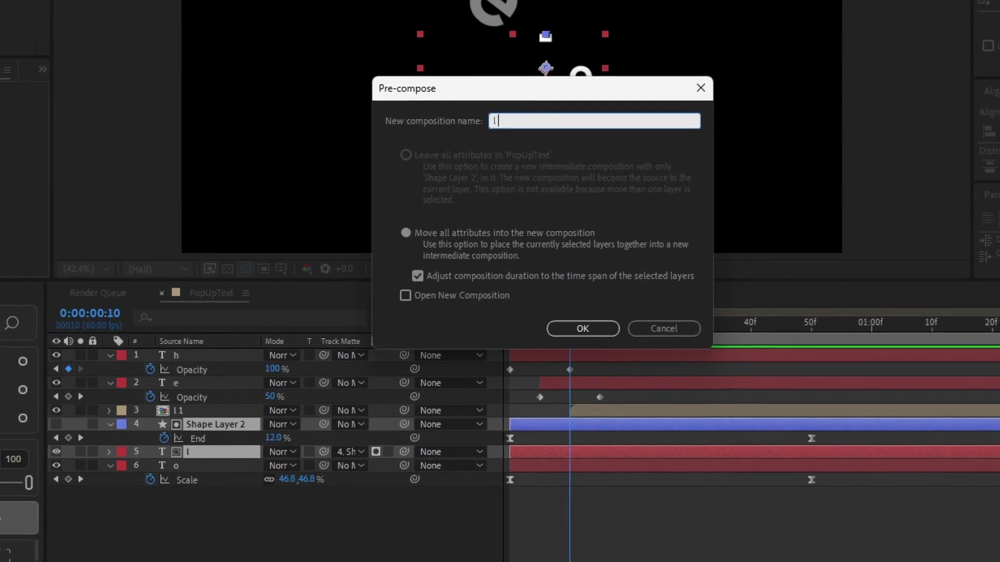
{"action": "type", "text": "l 2"}
{"action": "left_click", "coordinate": [599, 342]}
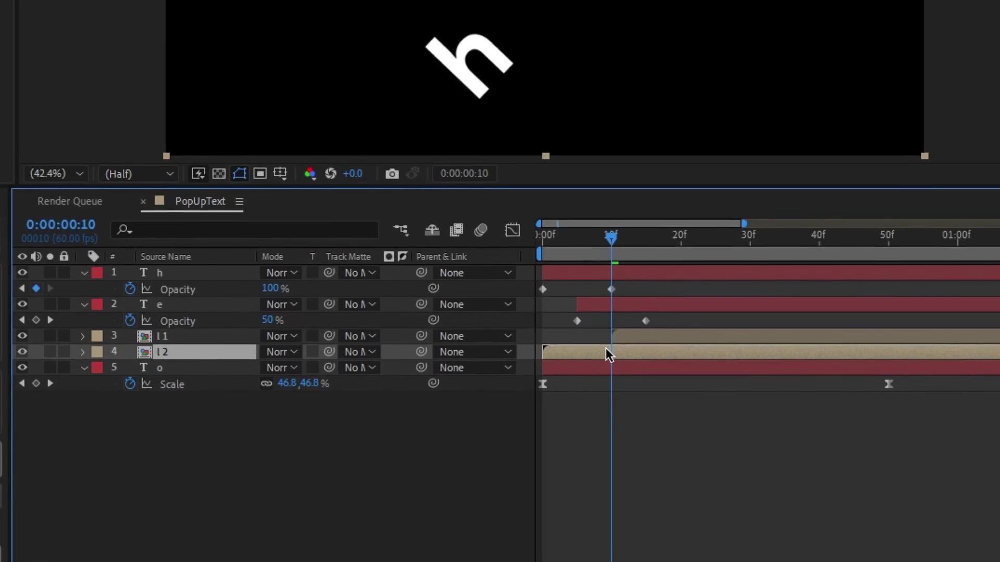
Shift the l 2 layer to start at 0:00:00:15 and the o layer to start at 0:00:00:20
{"action": "key", "text": "Page_Down"}
{"action": "key", "text": "Page_Down"}
{"action": "key", "text": "Page_Down"}
{"action": "key", "text": "Page_Down"}
{"action": "key", "text": "Page_Down"}
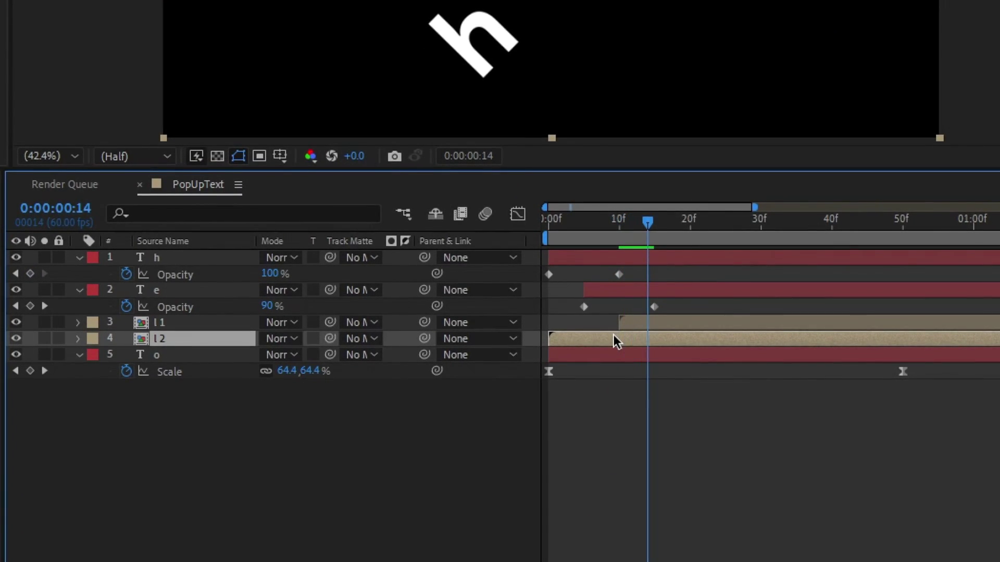
{"action": "left_click_drag", "start_coordinate": [614, 335], "coordinate": [719, 339]}
{"action": "left_click", "coordinate": [612, 347]}
{"action": "key", "text": "Page_Down"}
{"action": "left_click_drag", "start_coordinate": [611, 354], "coordinate": [752, 372]}
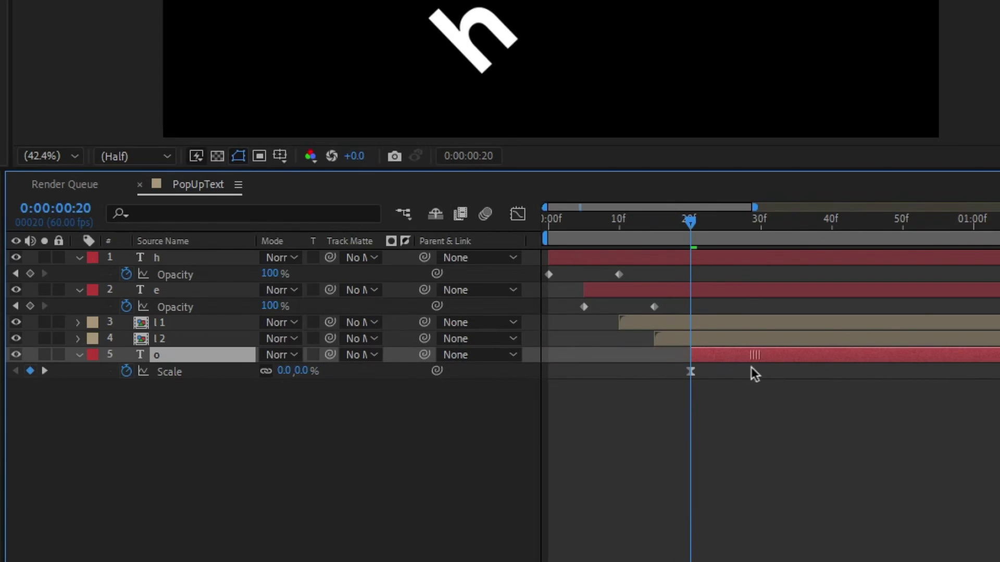
{"action": "left_click", "coordinate": [627, 386]}
Play the staggered letter animation from the start and scrub through it to check each letter's timing
{"action": "key", "text": "Home"}
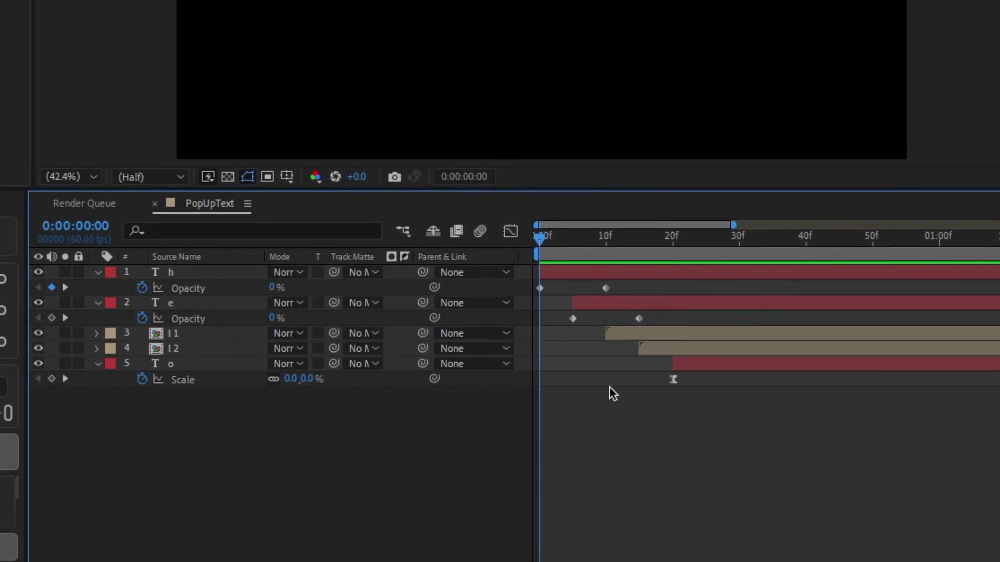
{"action": "key", "text": "space"}
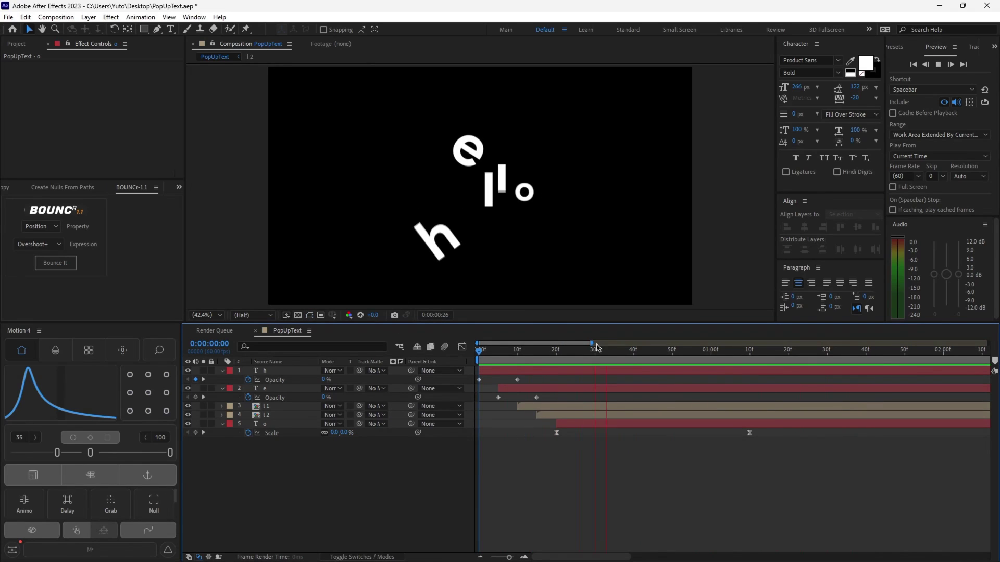
{"action": "key", "text": "space"}
{"action": "left_click_drag", "start_coordinate": [479, 350], "coordinate": [615, 350]}
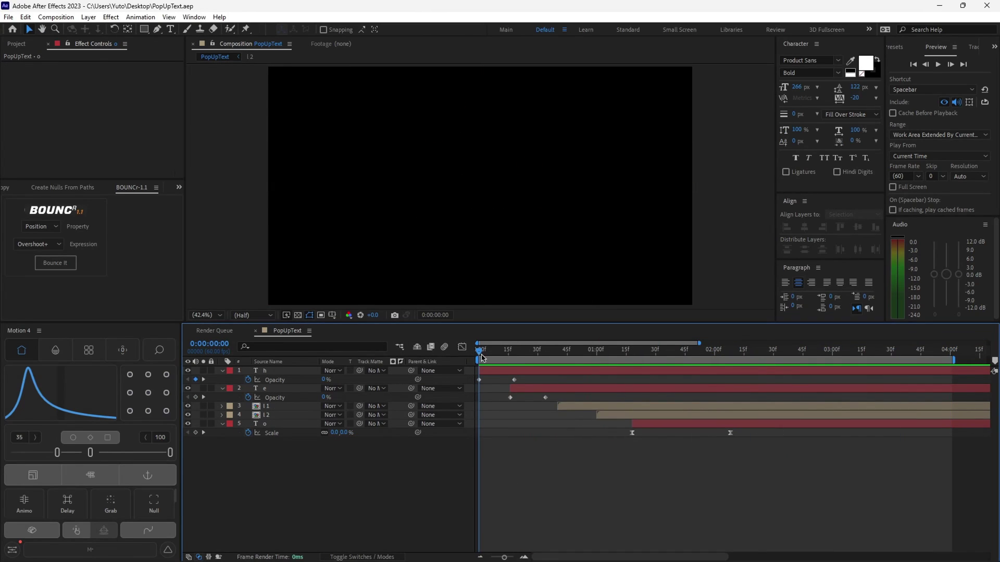
{"action": "key", "text": "space"}
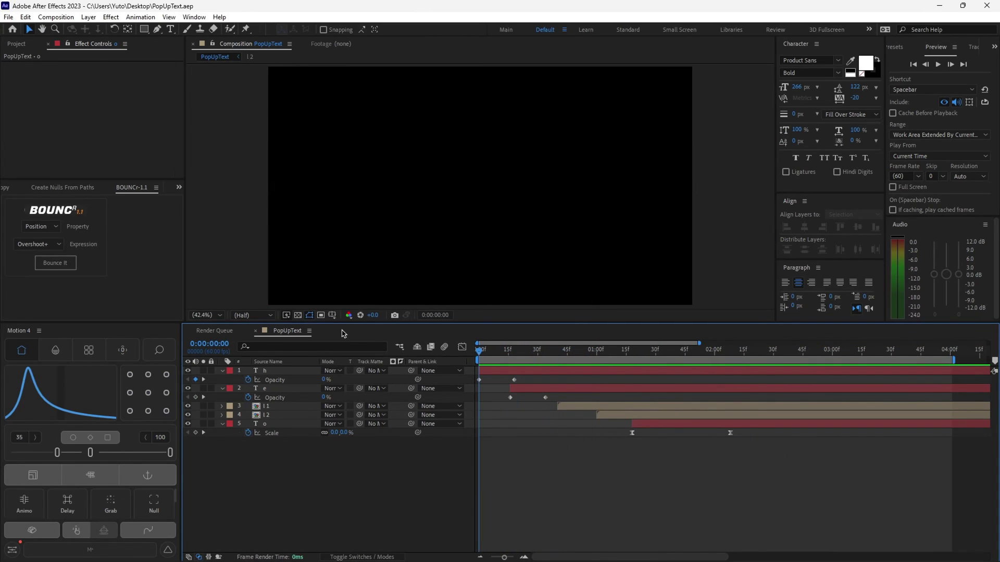
{"action": "key", "text": "space"}
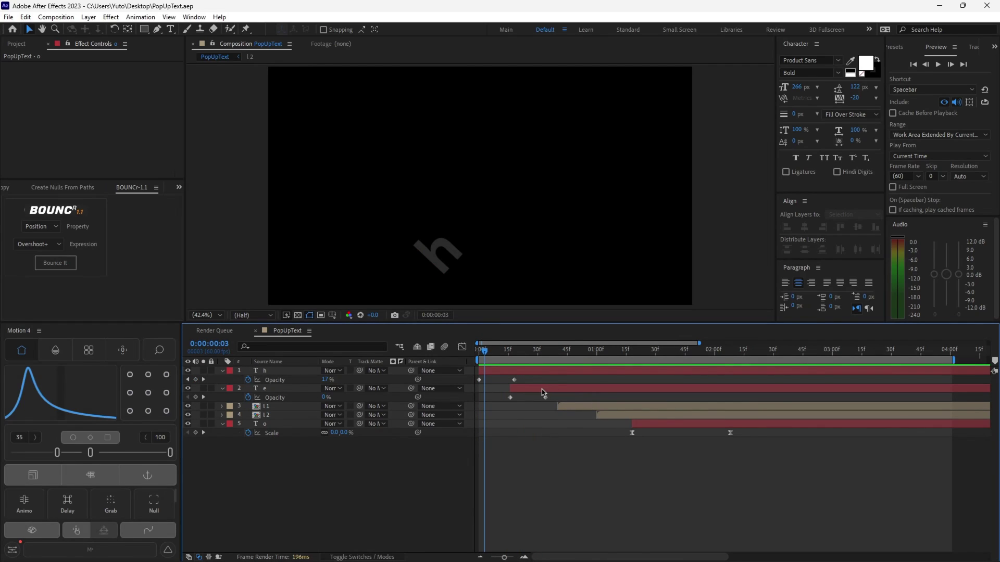
{"action": "mouse_move", "coordinate": [481, 358]}
{"action": "left_mouse_down"}
{"action": "mouse_move", "coordinate": [732, 345]}
{"action": "mouse_move", "coordinate": [480, 352]}
{"action": "left_mouse_up"}
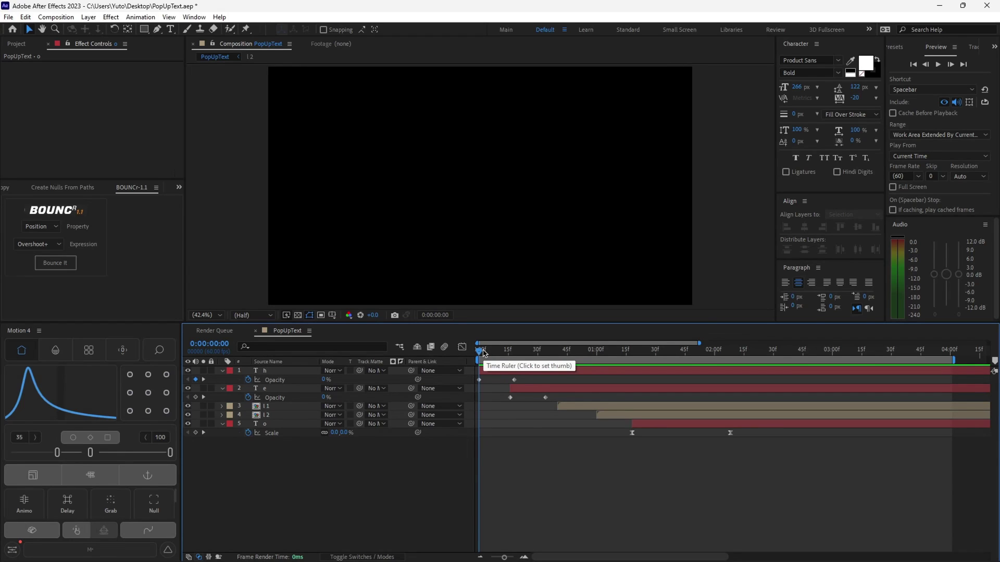
{"action": "key", "text": "space"}
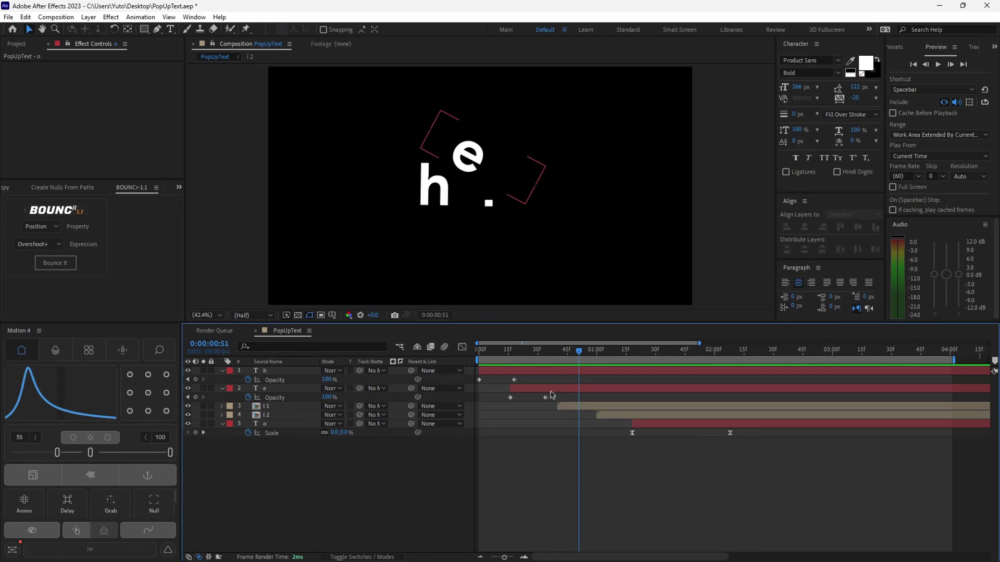
{"action": "left_click_drag", "start_coordinate": [579, 350], "coordinate": [739, 374]}
{"action": "key", "text": "Home"}
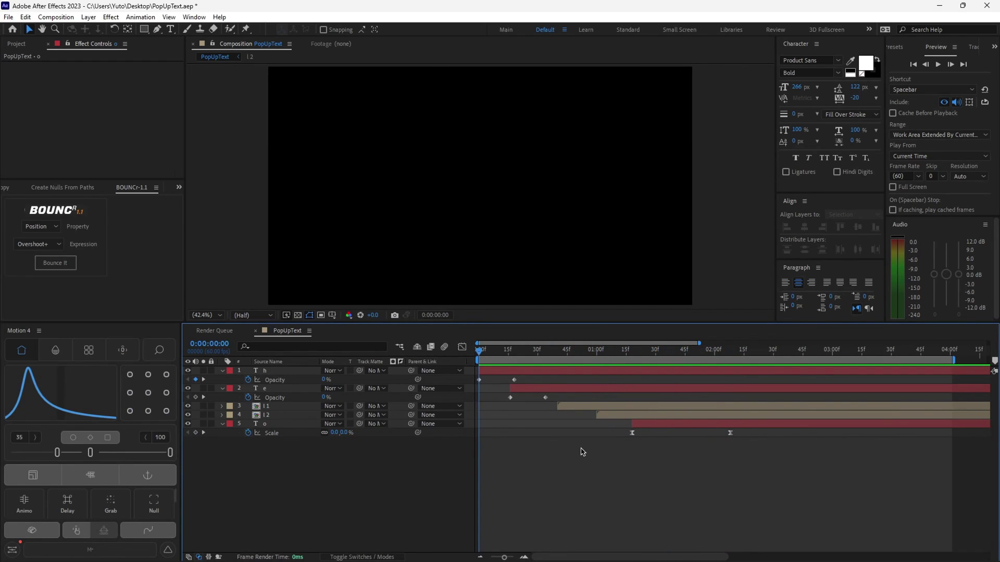